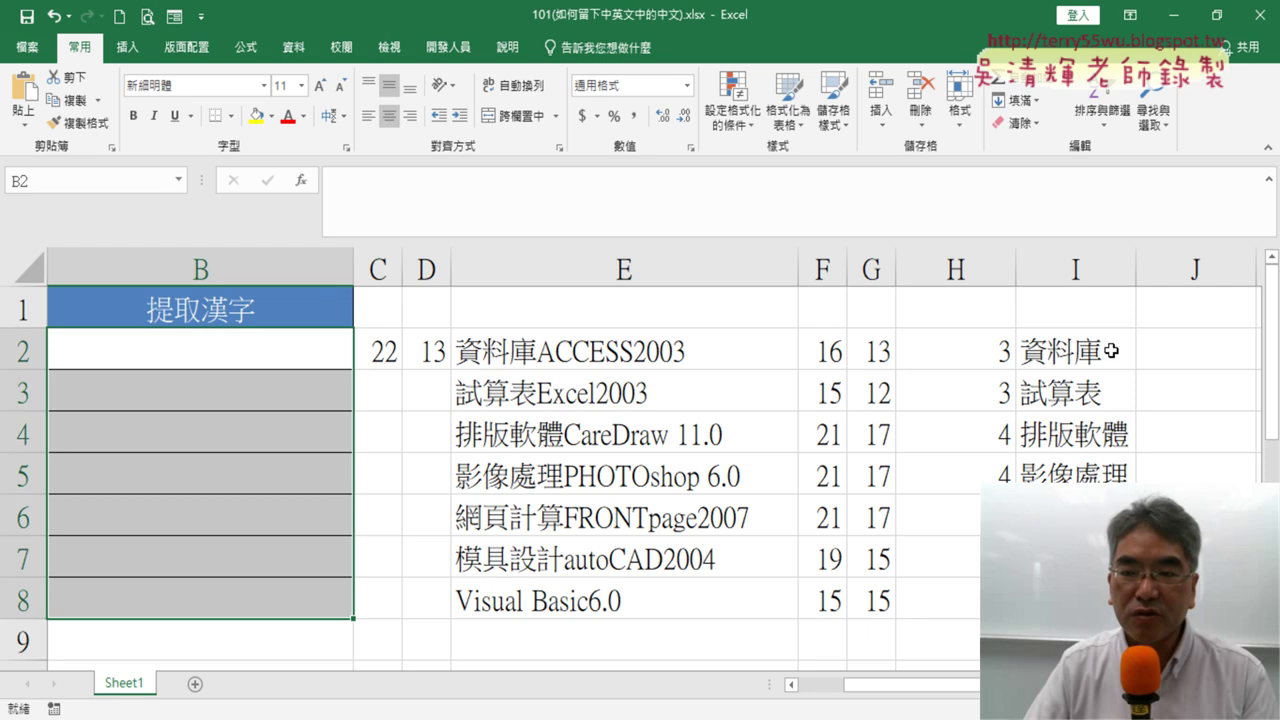
Inspect the existing extraction formulas in I2 and F2
click(1075, 350)
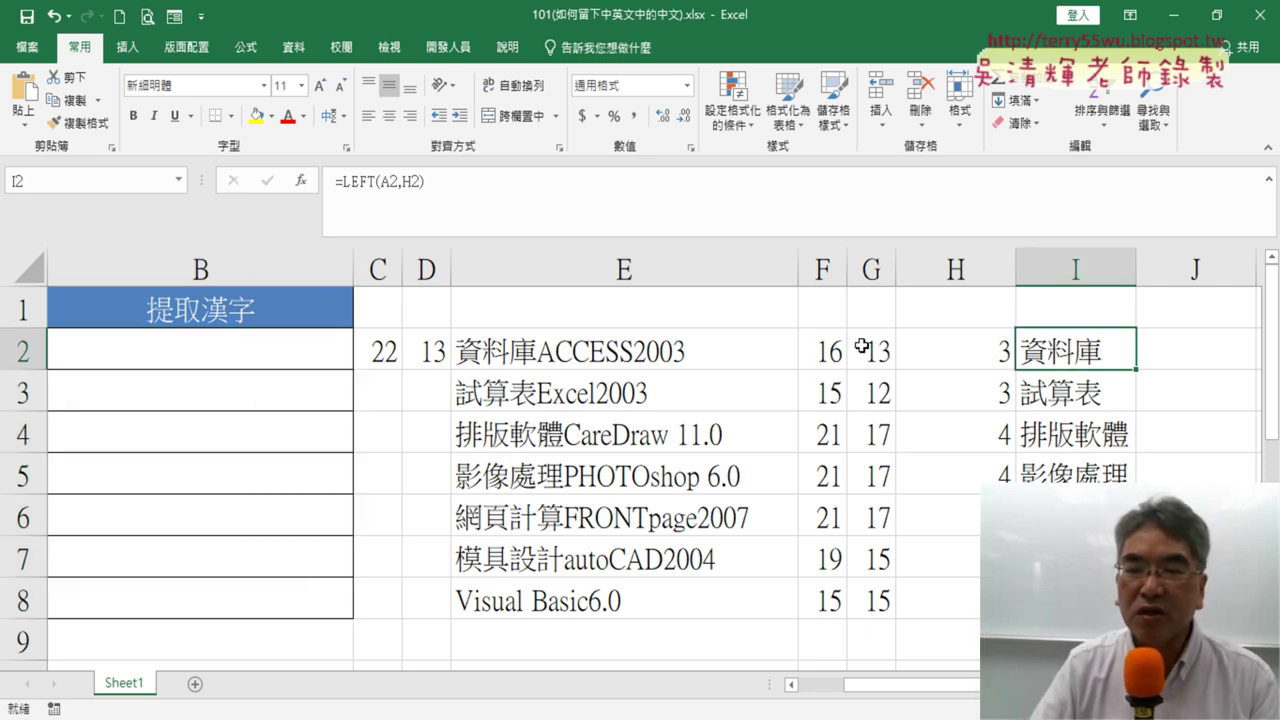
click(831, 347)
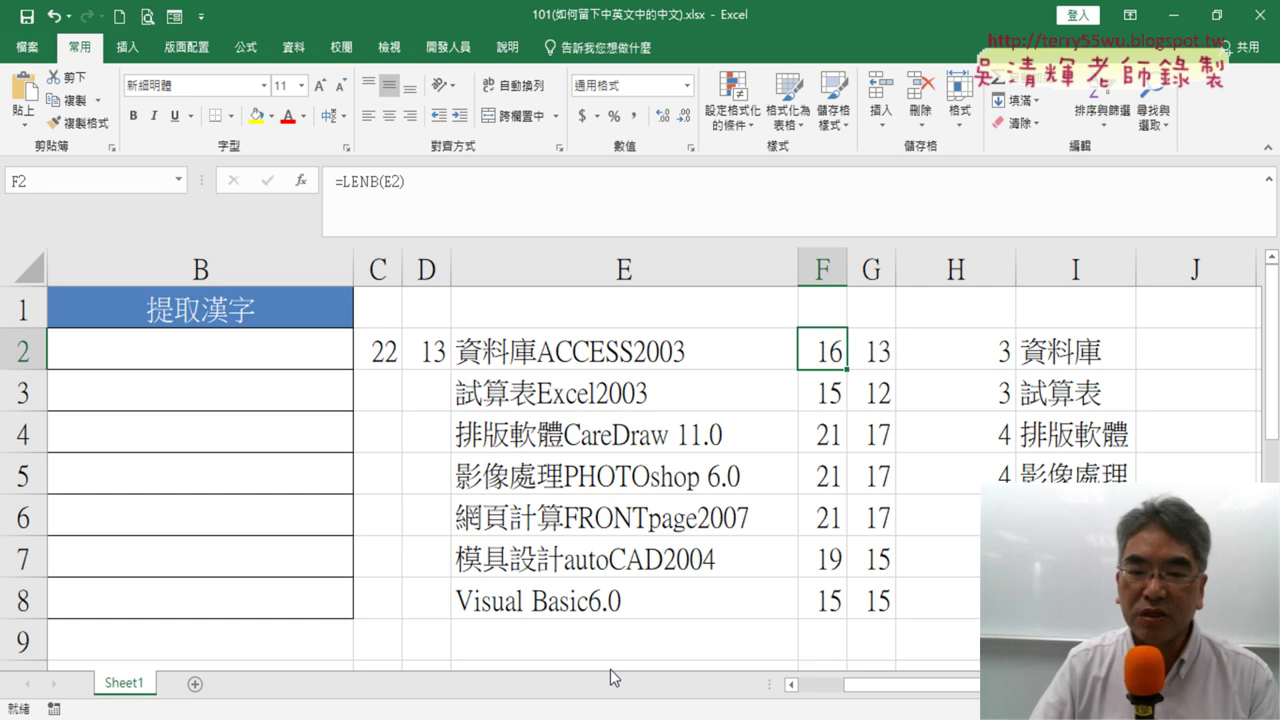
drag(945, 688, 900, 688)
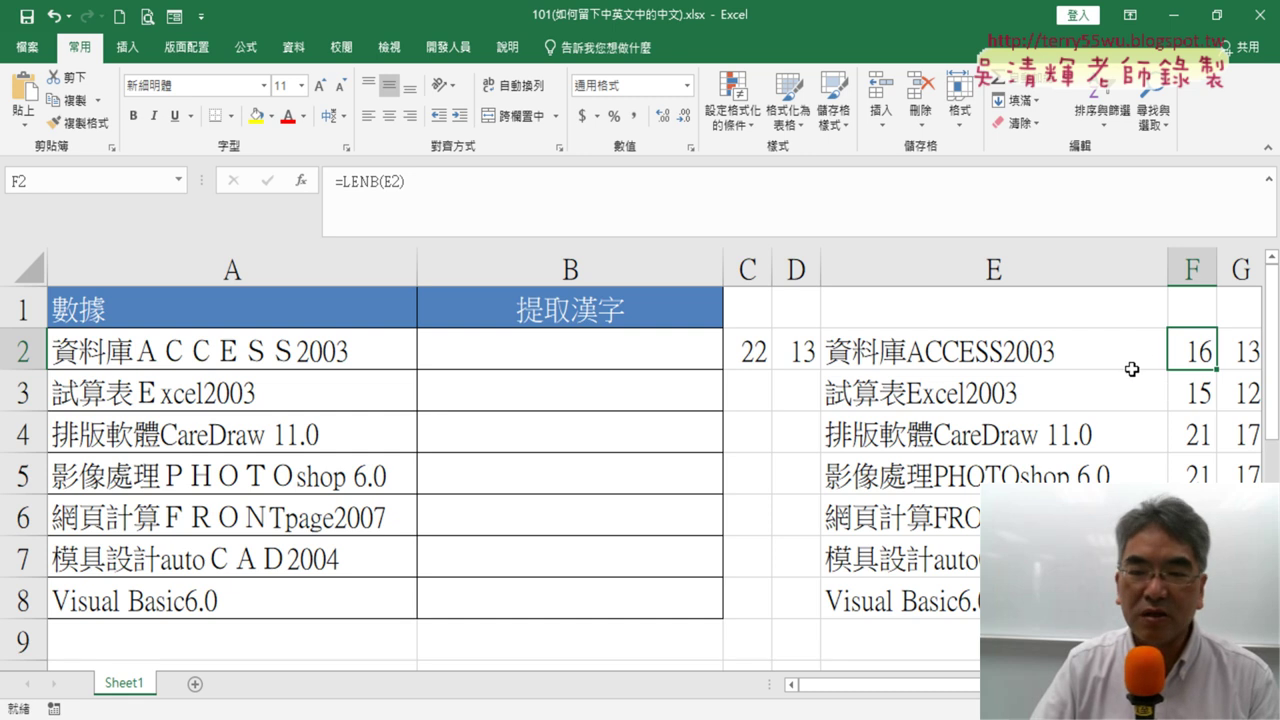
Insert =LEN(A2) into B2 from the Text function library, returning 13
click(455, 352)
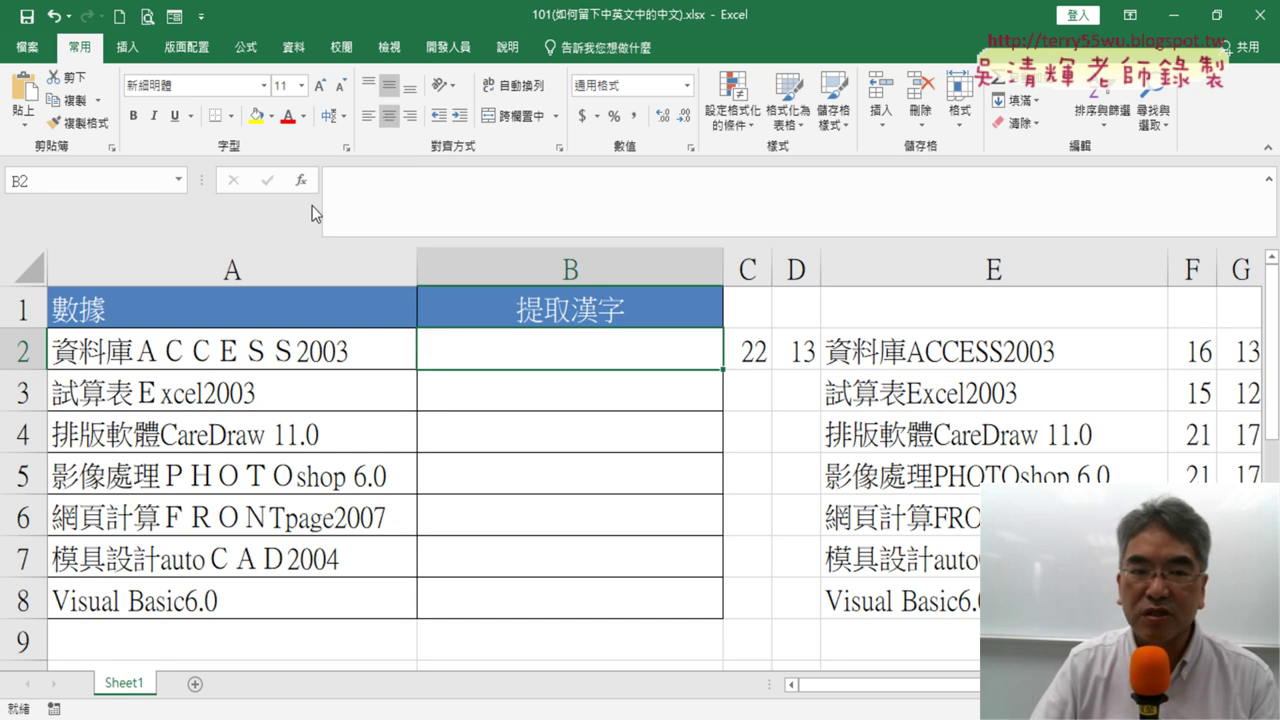
click(300, 180)
click(528, 325)
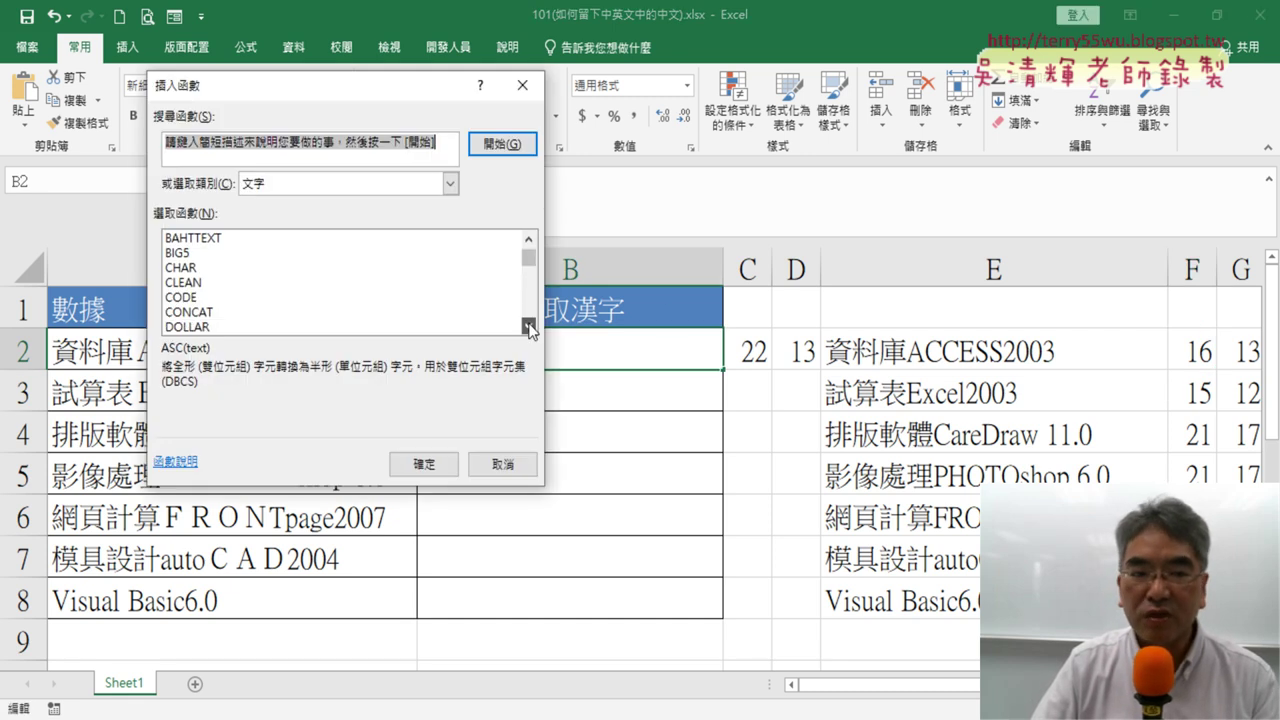
click(528, 325)
click(528, 325)
click(528, 325)
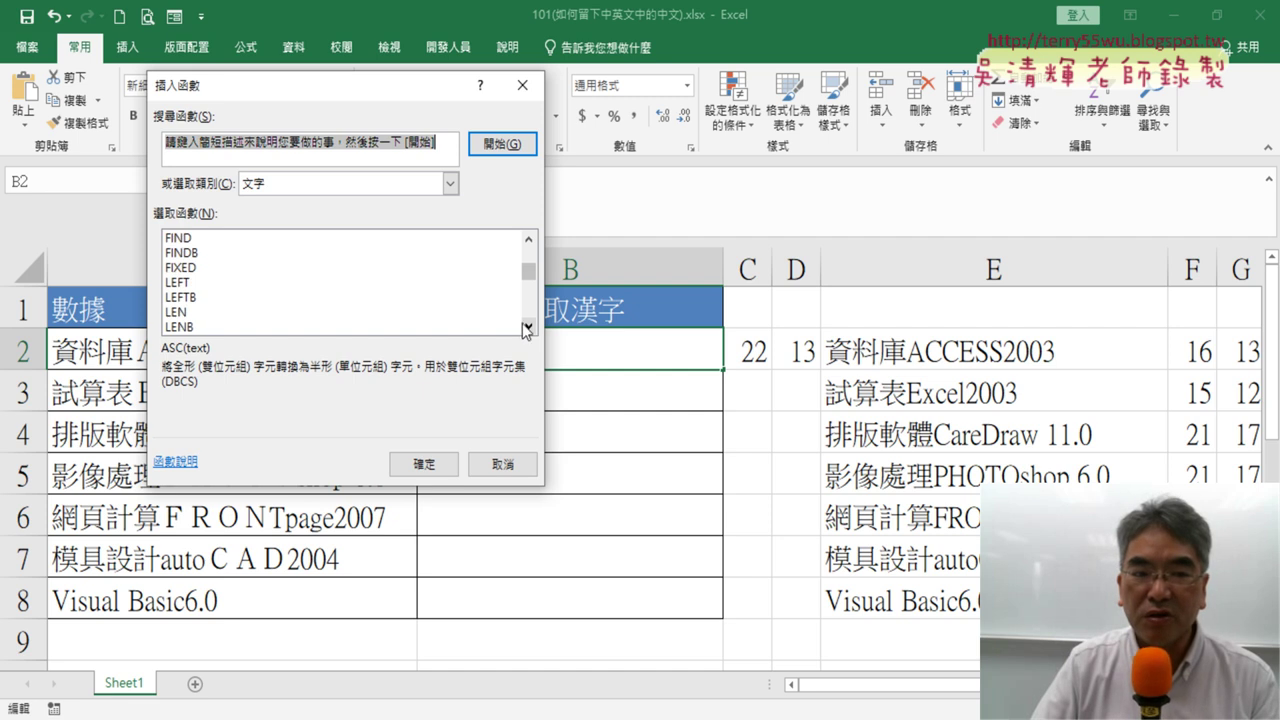
double_click(293, 314)
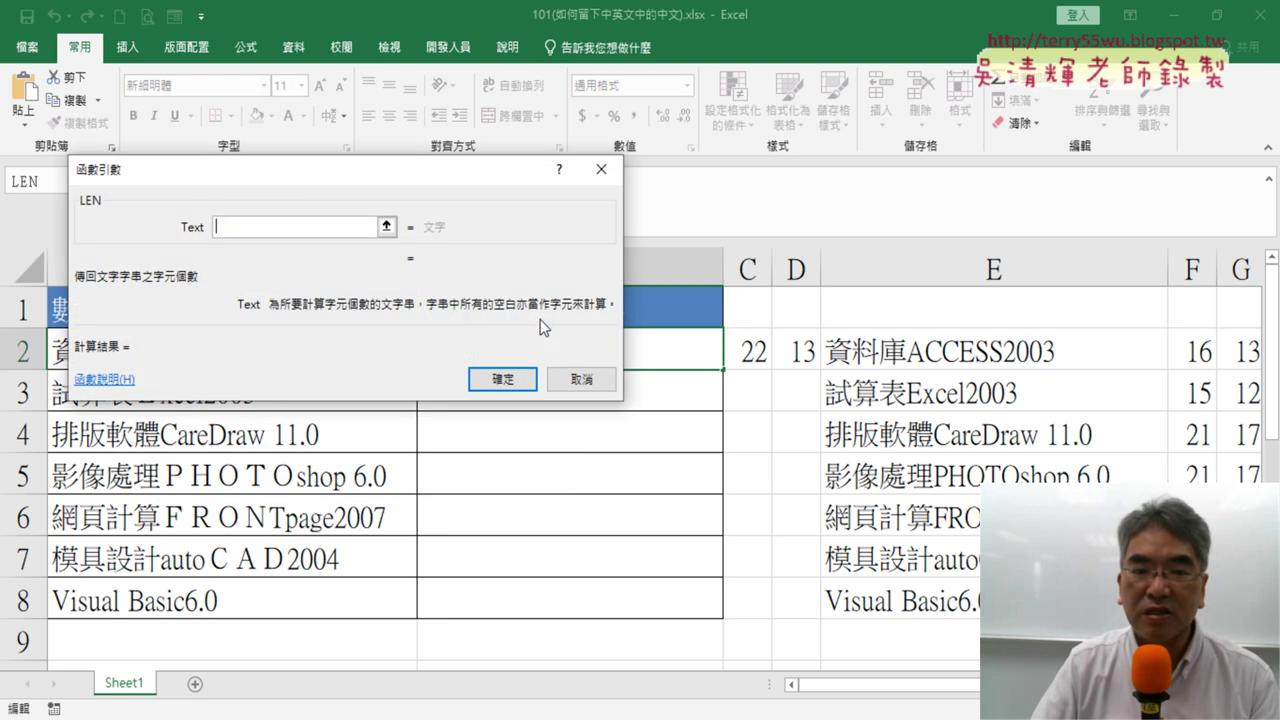
drag(375, 207, 834, 234)
click(344, 360)
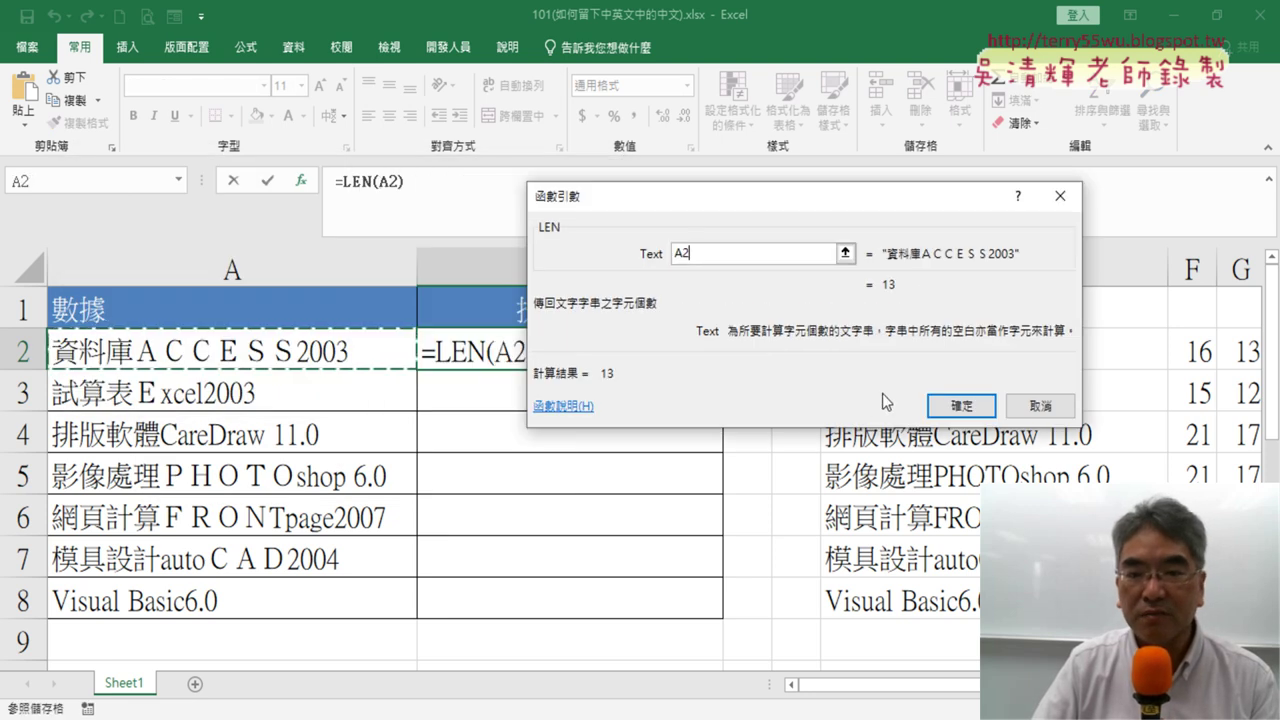
click(960, 405)
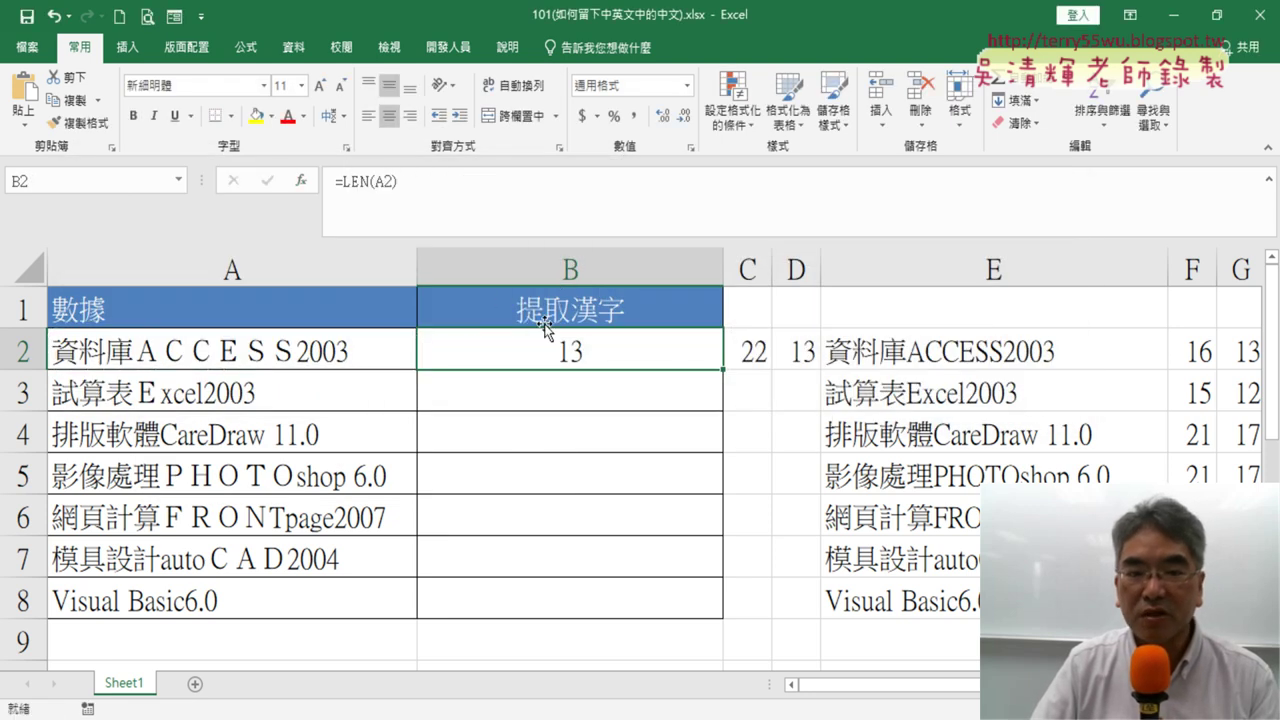
Try cutting LEN(A2) out of B2's formula, then cancel to restore =LEN(A2)
drag(400, 181, 343, 181)
right_click(364, 183)
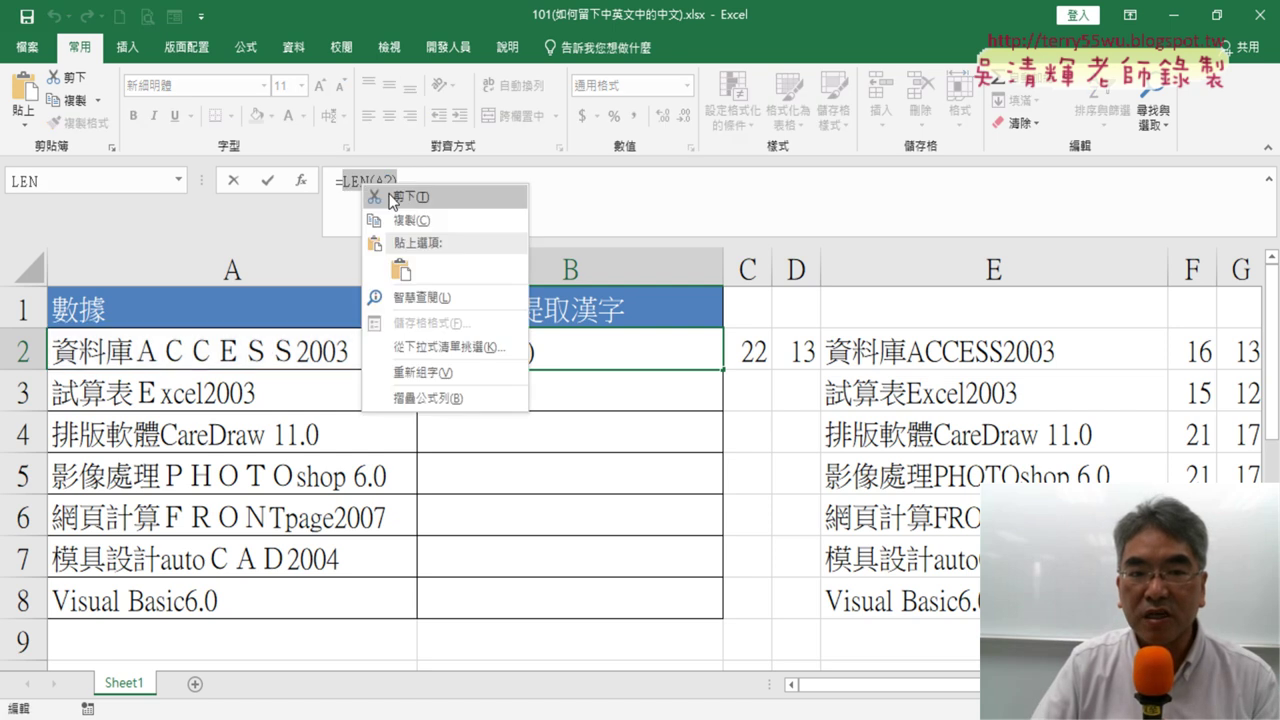
click(416, 197)
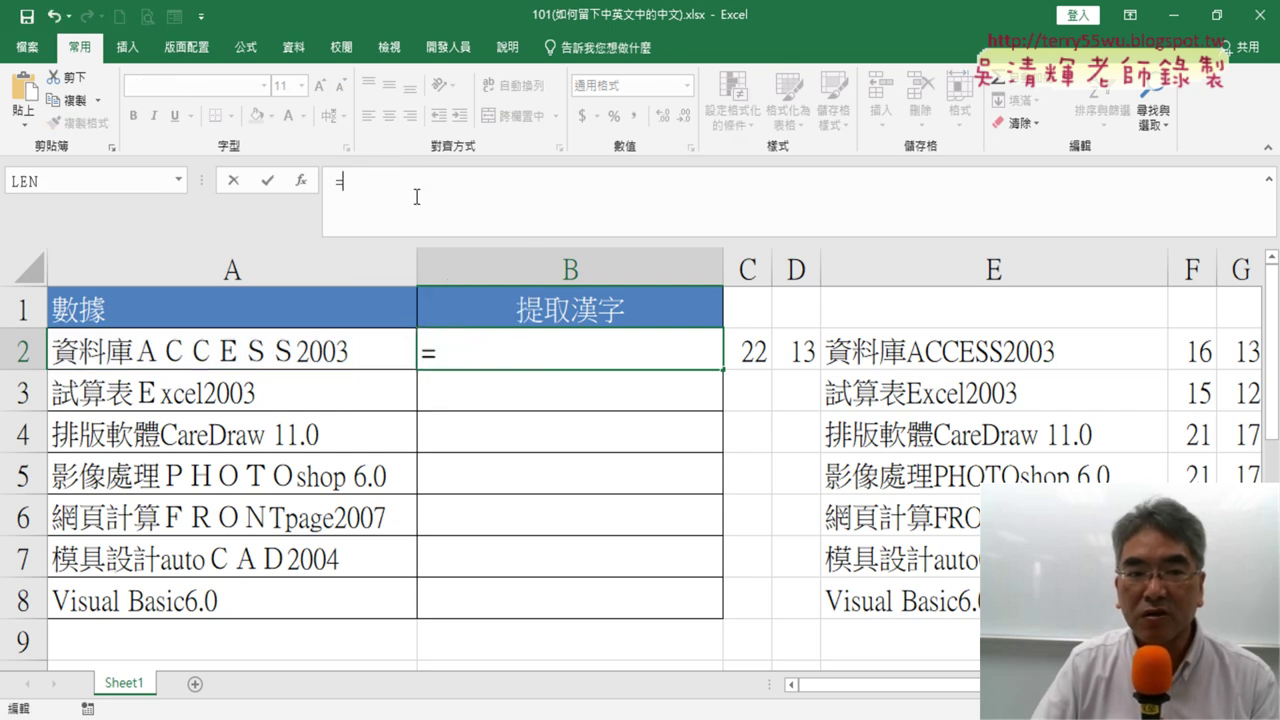
click(300, 181)
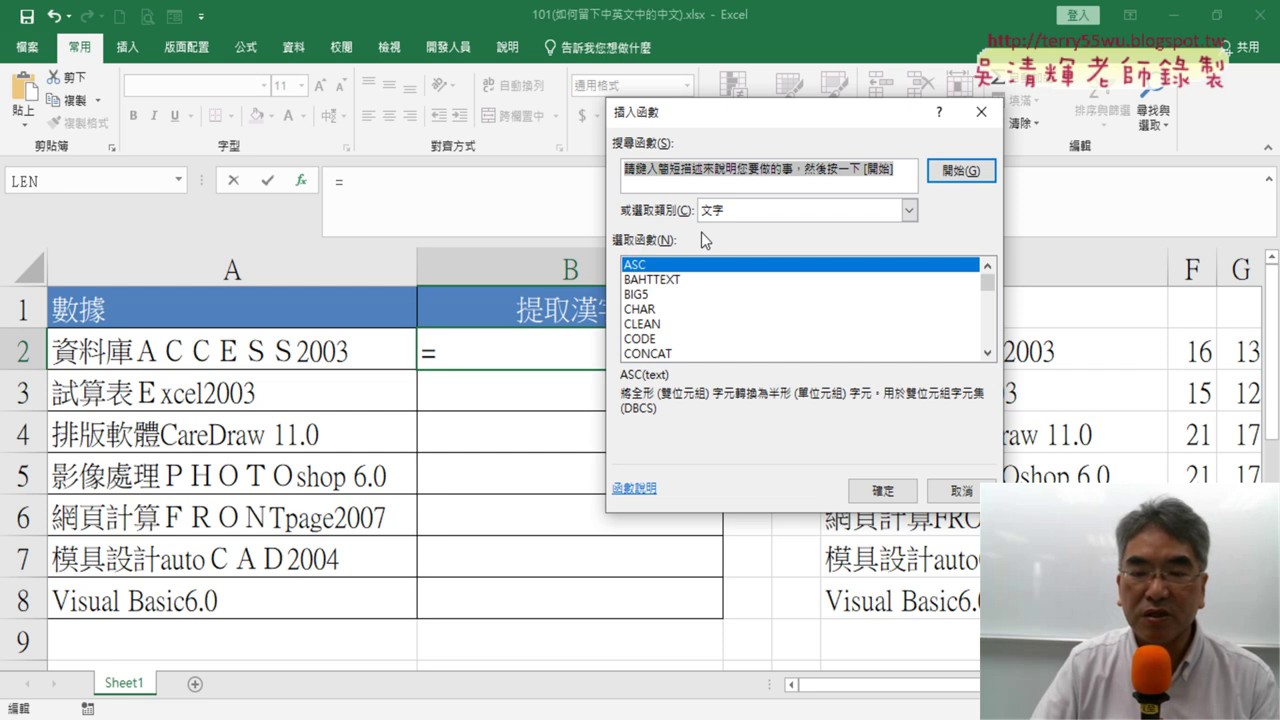
click(961, 490)
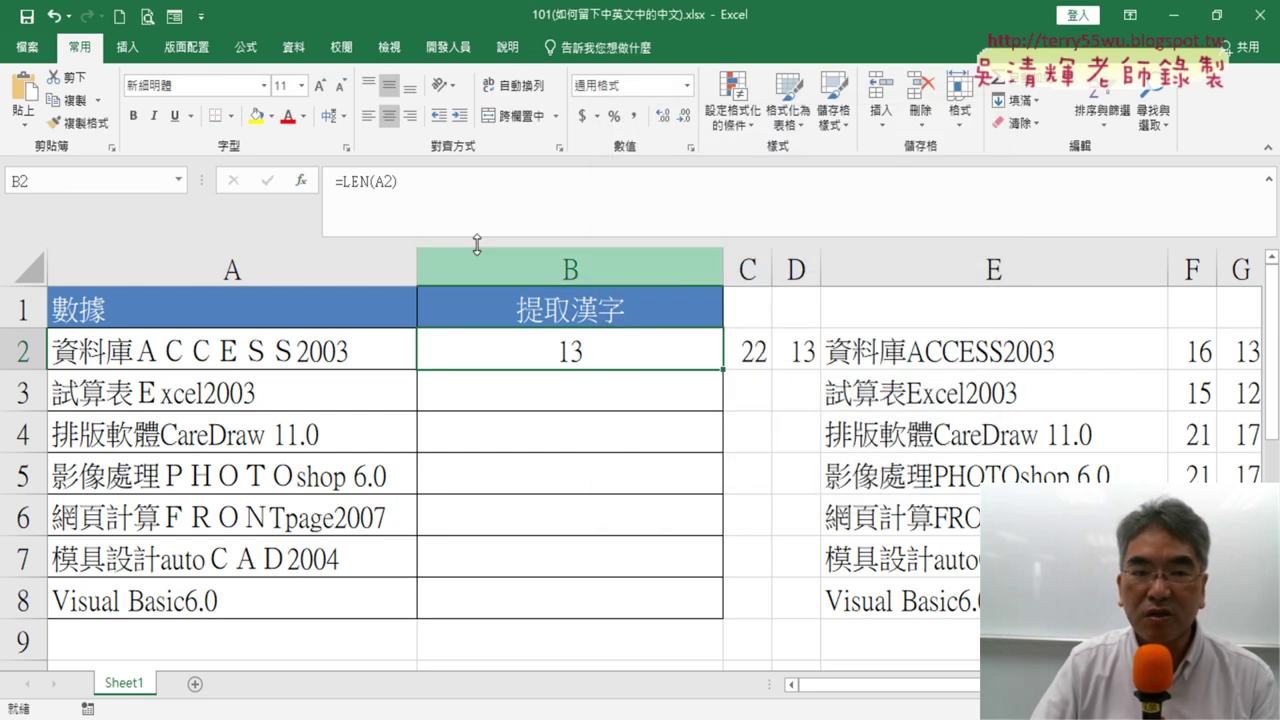
Undo a stray minus sign in B2's formula and recommit =LEN(A2)
click(427, 189)
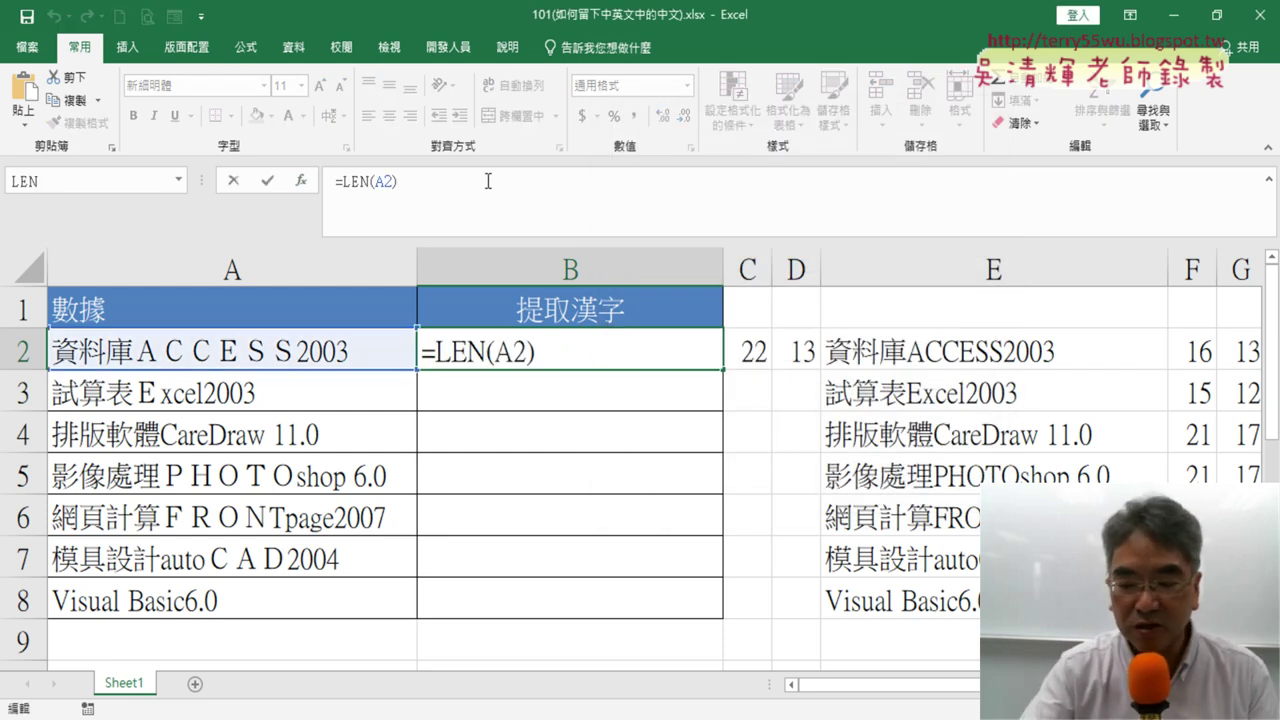
text(-)
key(Left)
key(Left)
key(Left)
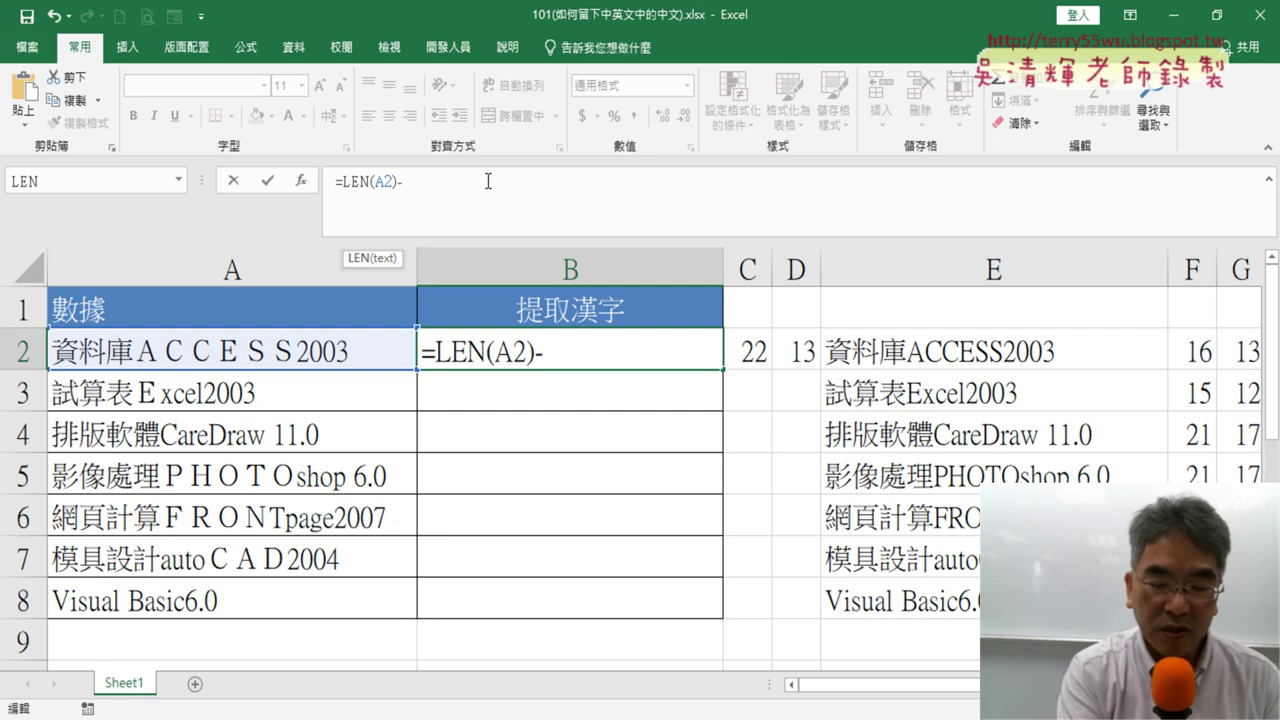
key(ctrl+z)
key(ctrl+Return)
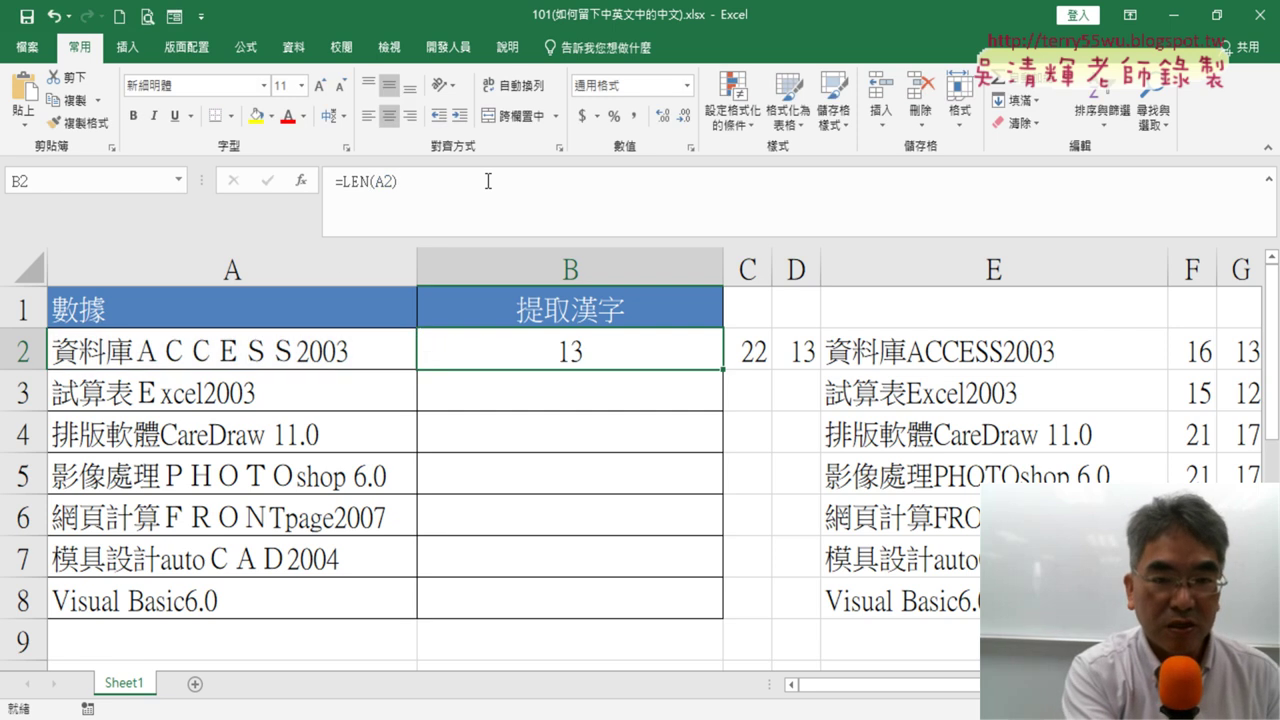
Wrap A2 in ASC so B2's formula reads =LEN(asc(A2))
click(373, 182)
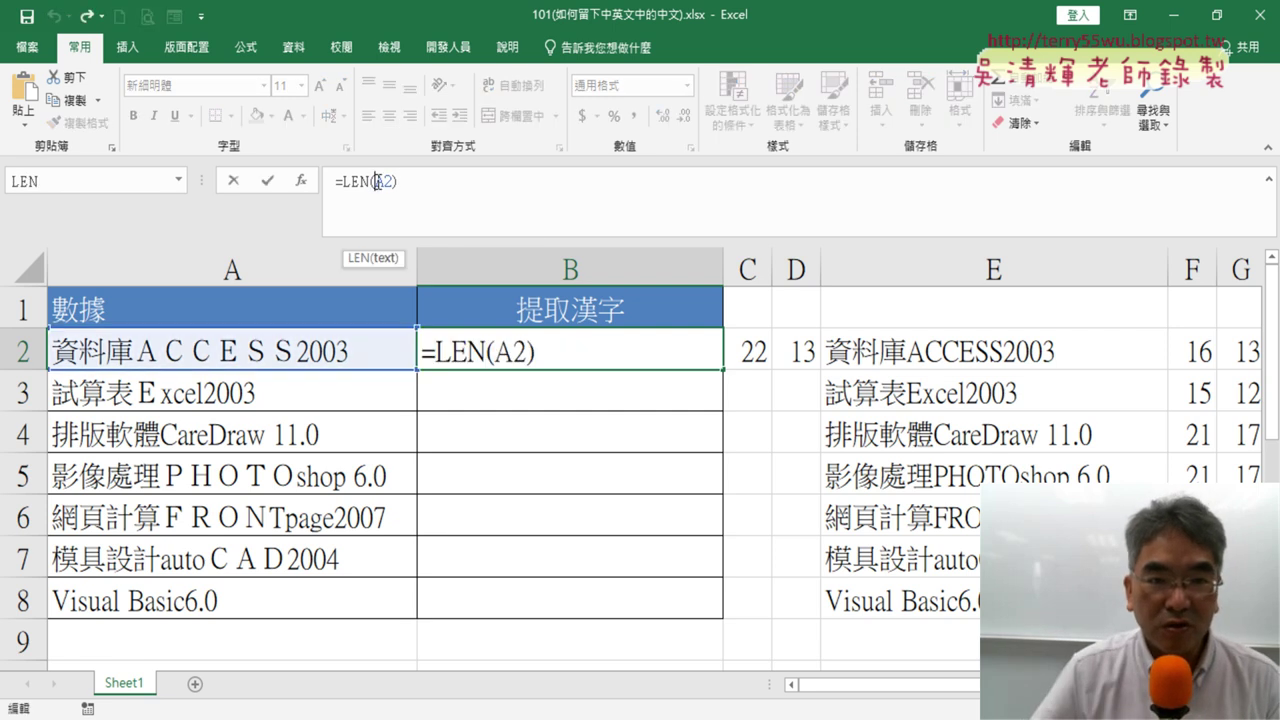
text(a)
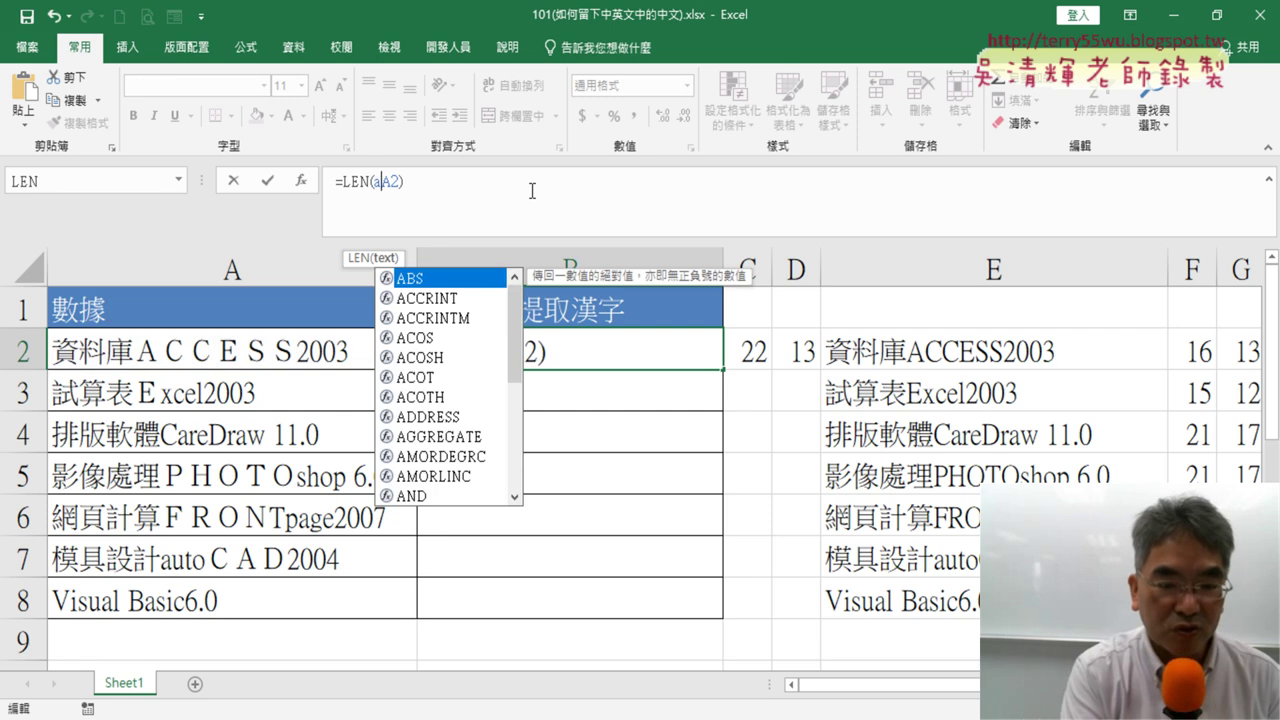
text(sc)
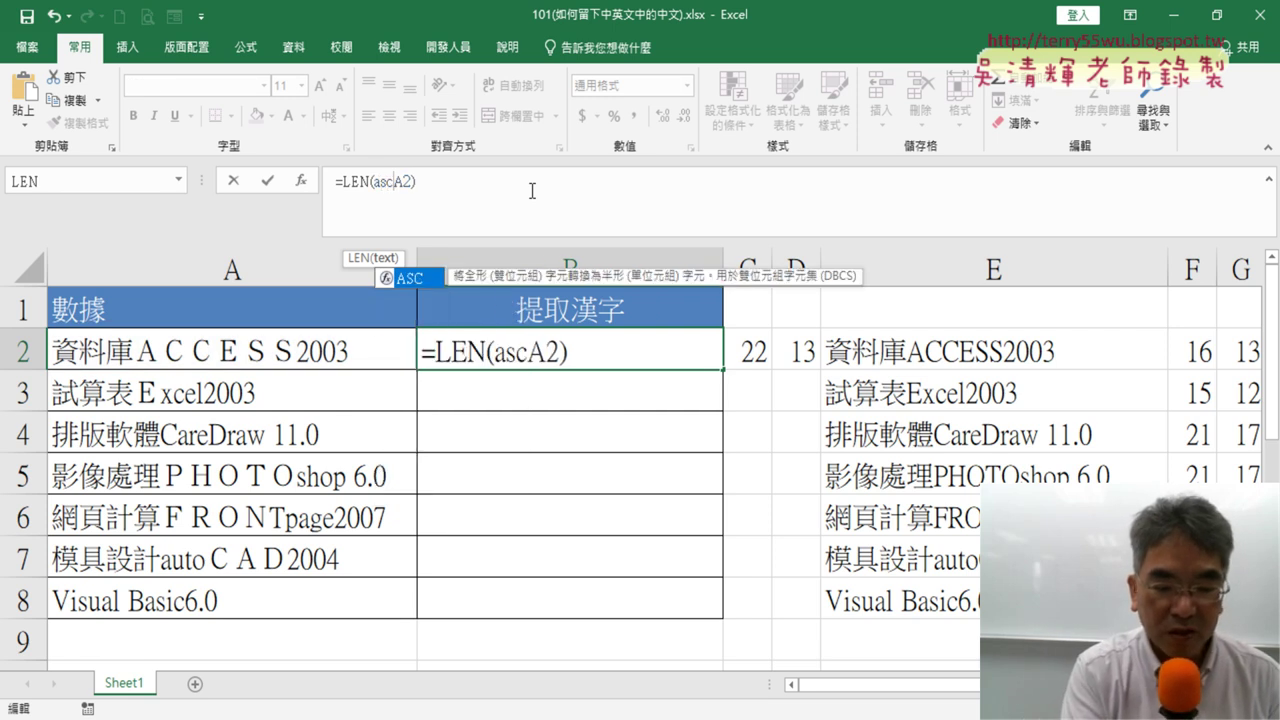
text((A2)
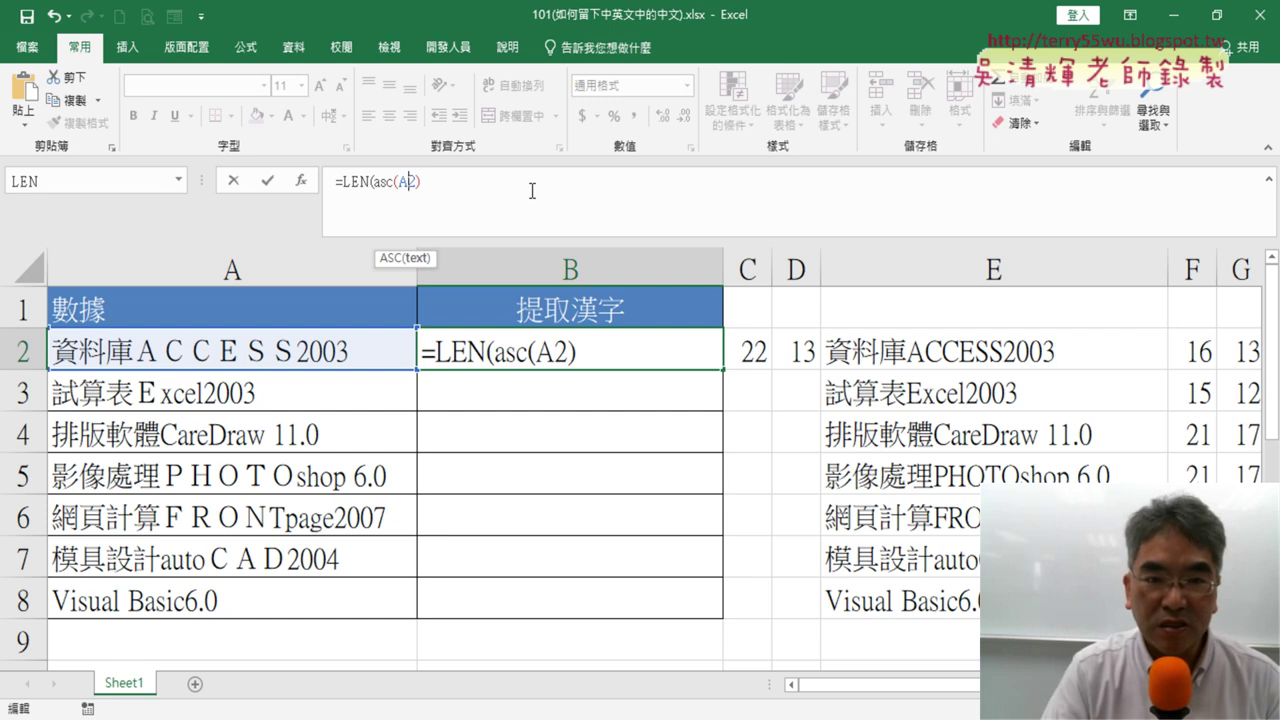
text())
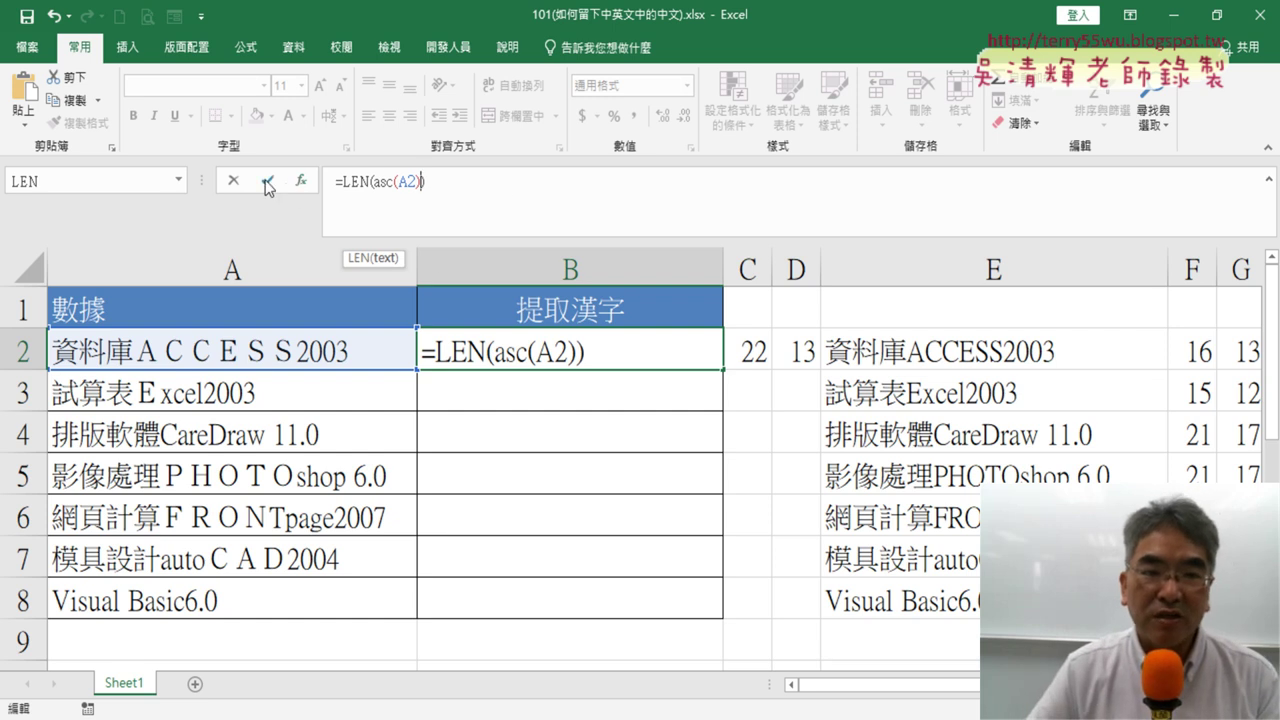
drag(374, 183, 418, 183)
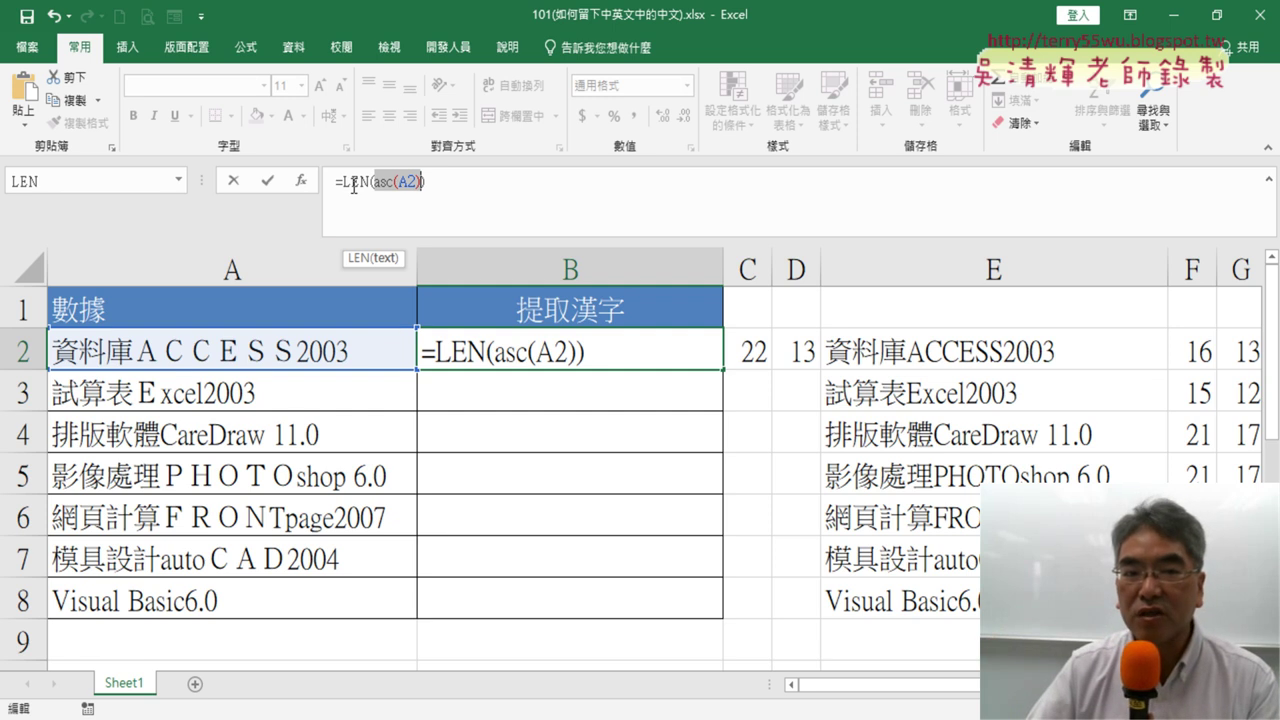
Commit =LEN(ASC(A2)) and paste a second copy of LEN(ASC(A2)) into the formula
click(274, 180)
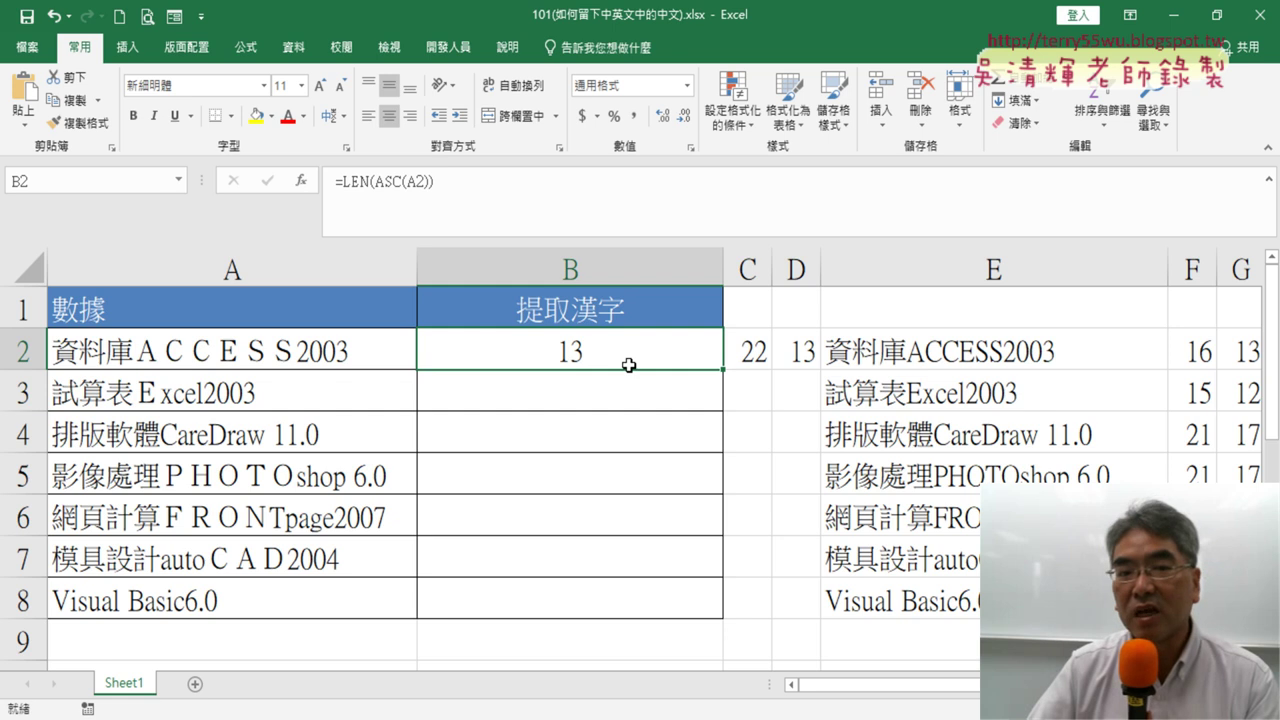
click(347, 183)
drag(343, 183, 430, 183)
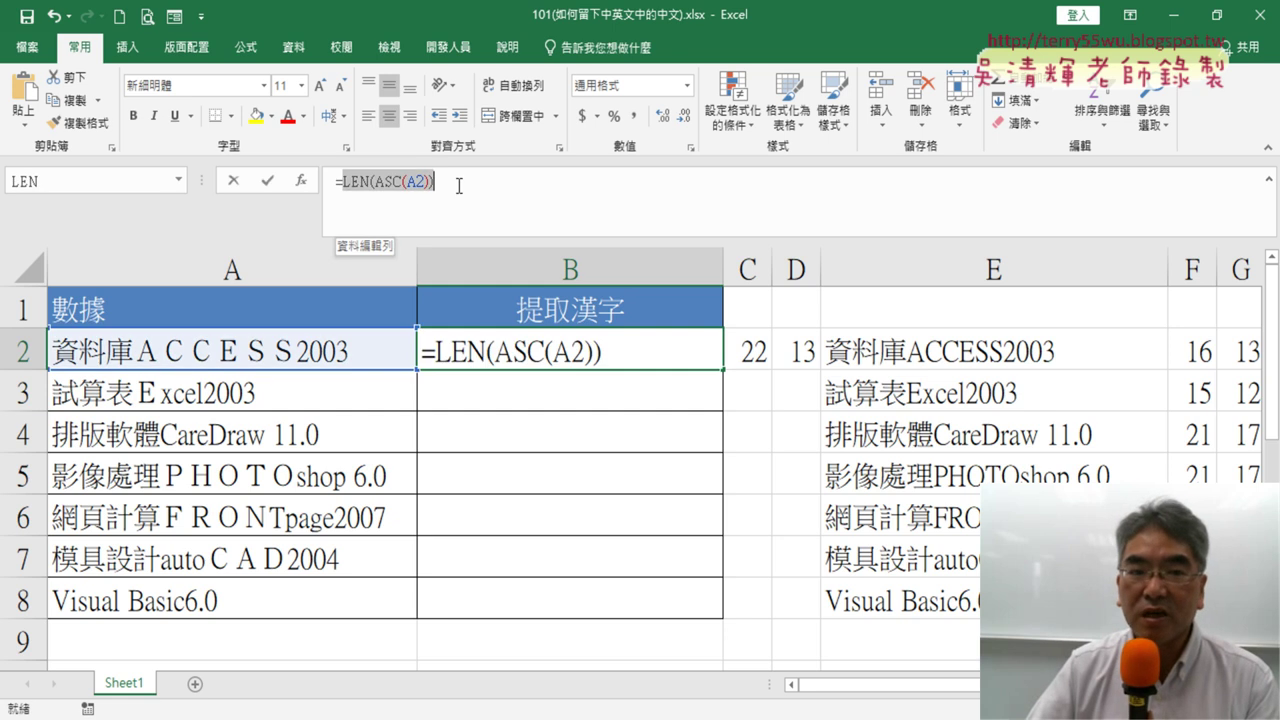
right_click(429, 183)
click(489, 222)
key(Left)
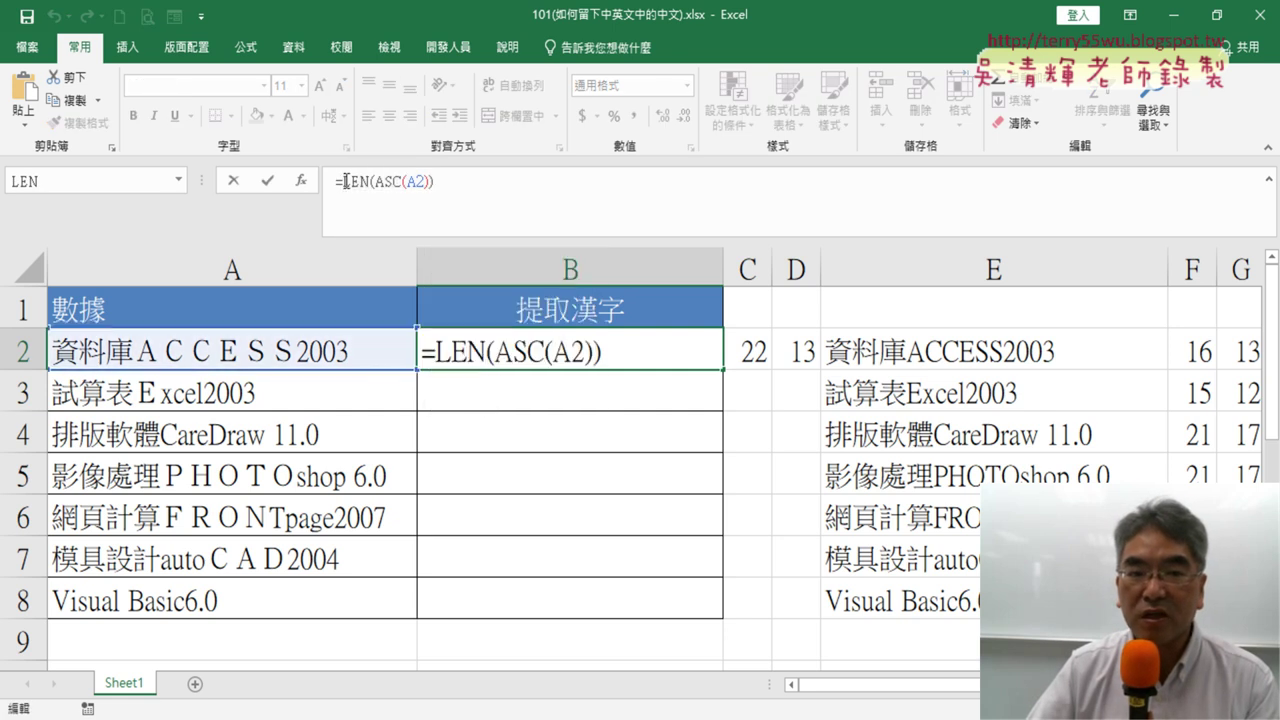
key(ctrl+v)
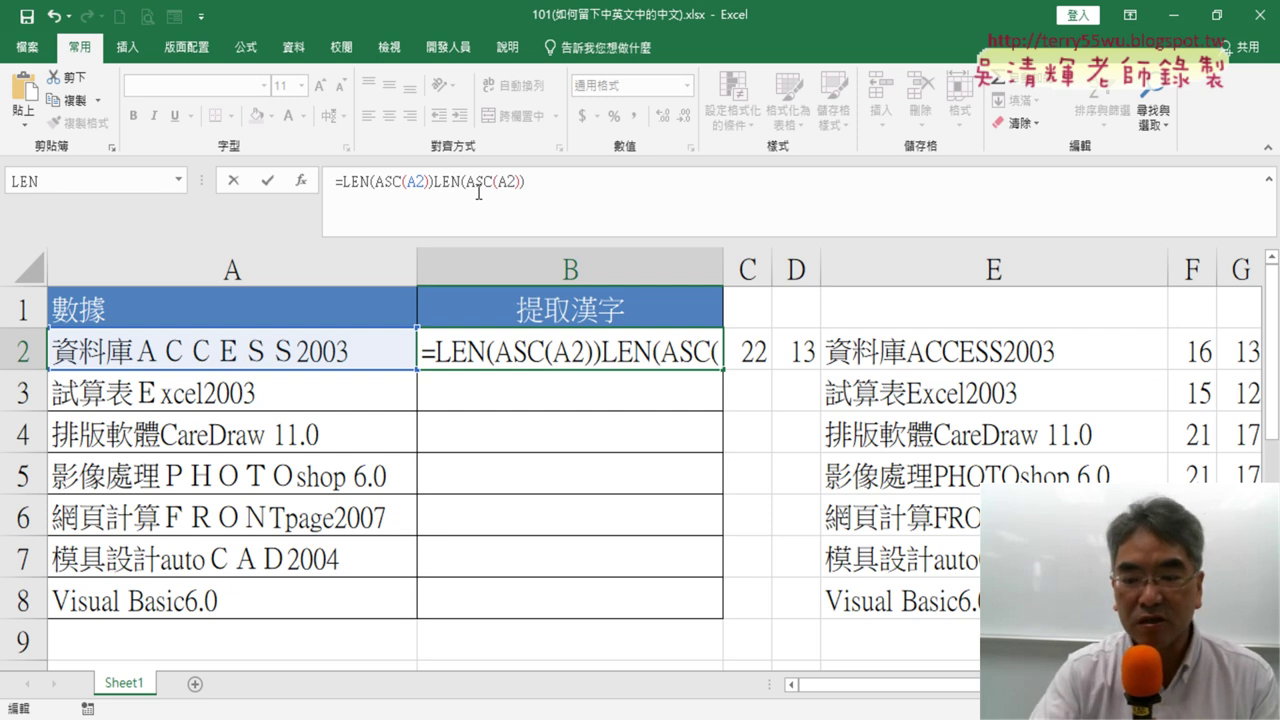
Turn B2's formula into =LENB(ASC(A2))-LEN(ASC(A2)) and commit it, showing 3
text(-)
key(Left)
key(Left)
key(Left)
key(Left)
key(Left)
key(Left)
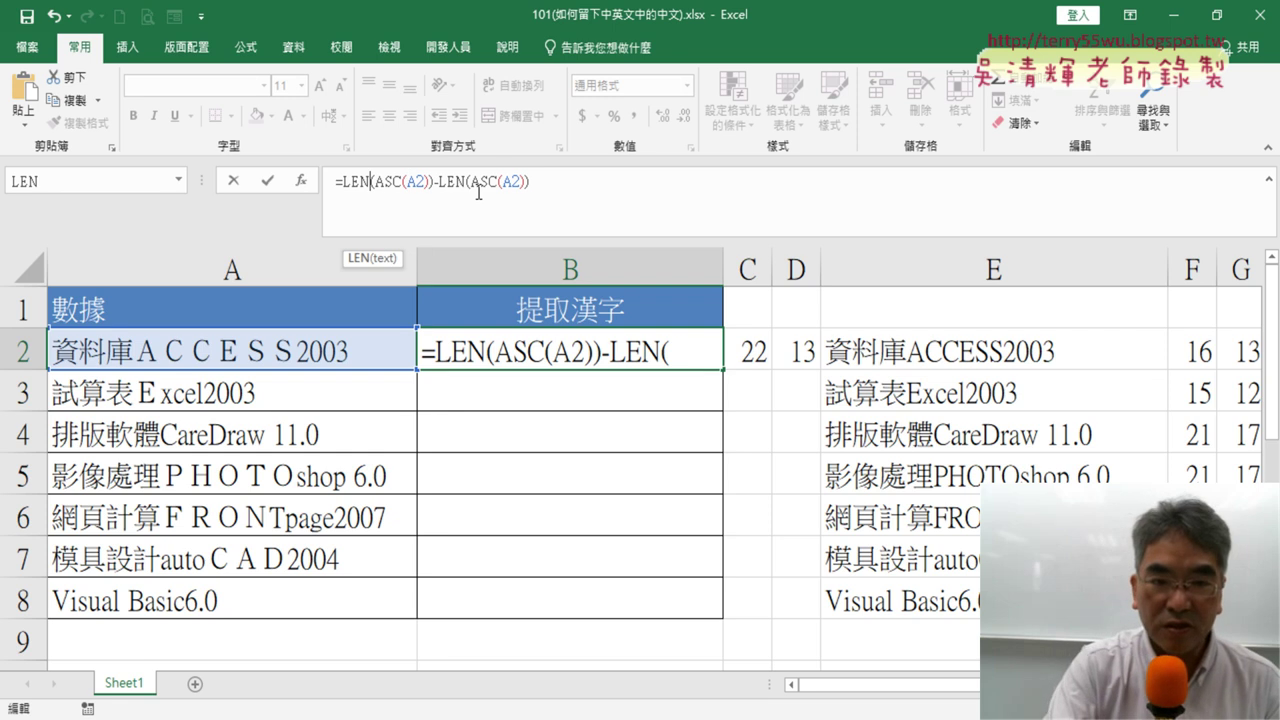
text(B)
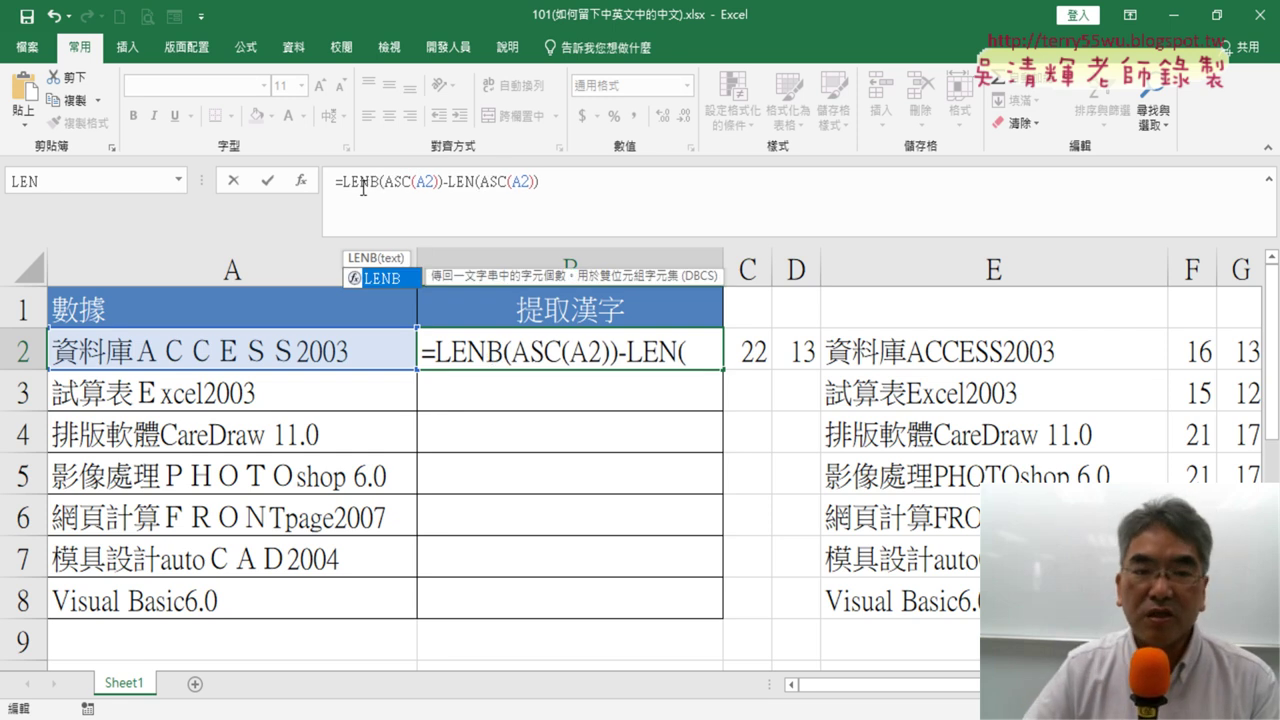
drag(345, 183, 404, 186)
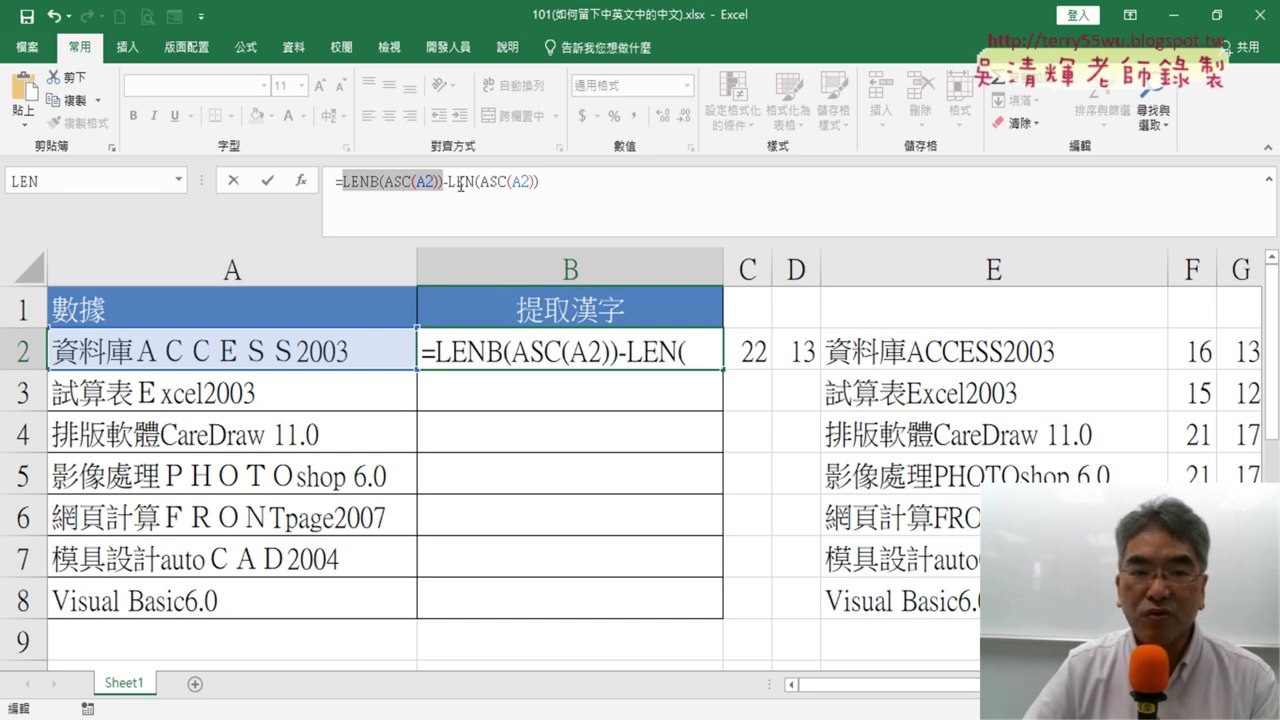
click(266, 182)
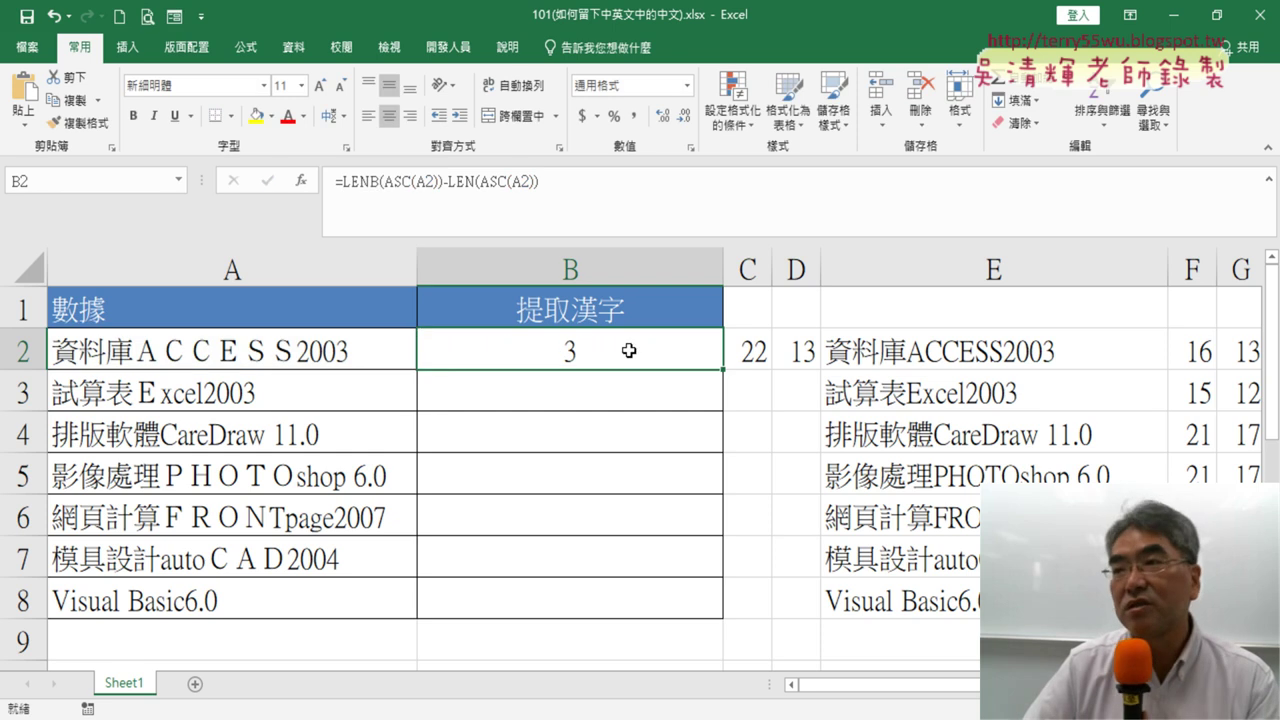
Cut the Chinese-count formula from B2 and start a LEFT function in its place
drag(561, 181, 339, 177)
right_click(497, 180)
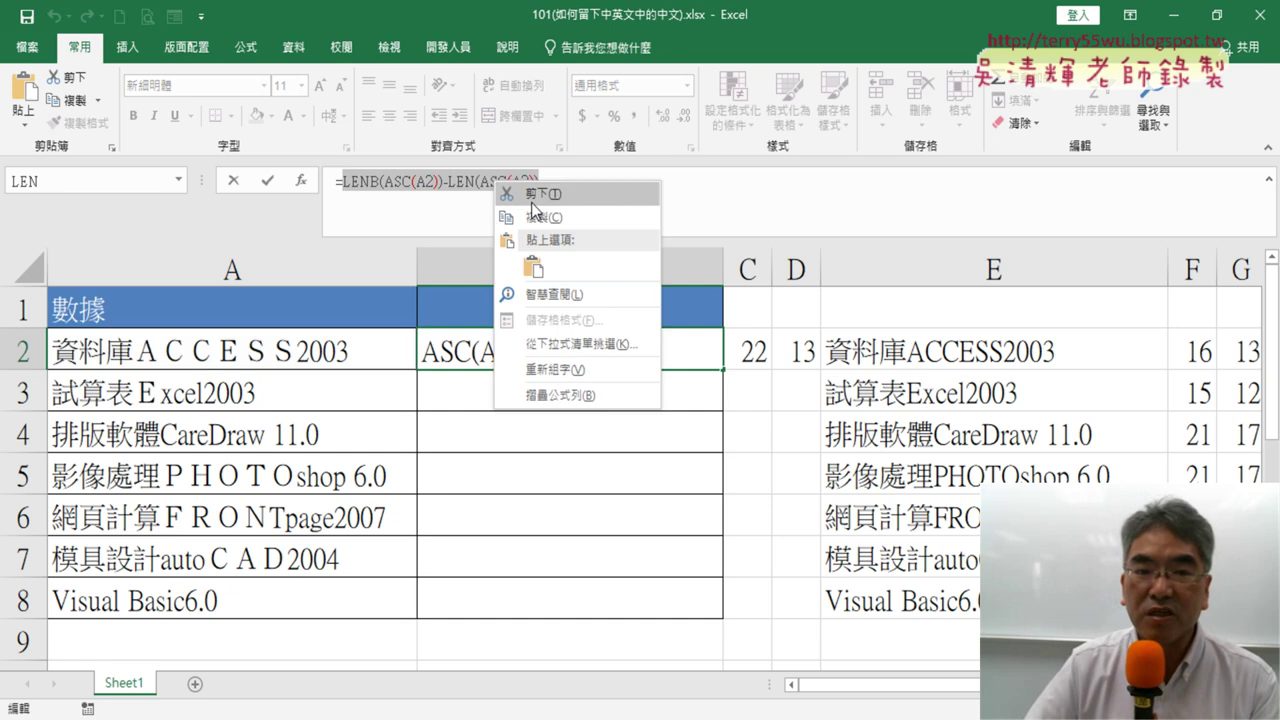
click(535, 192)
click(300, 181)
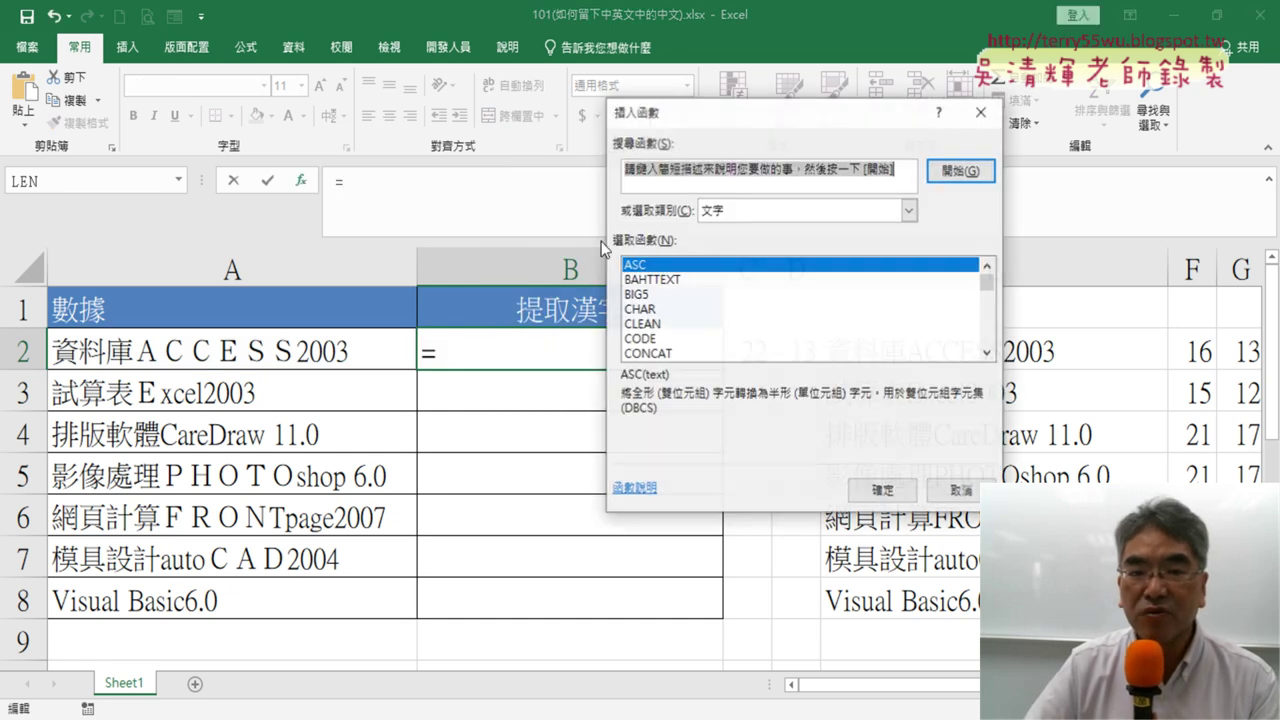
click(987, 353)
click(987, 353)
click(987, 353)
click(987, 353)
click(987, 353)
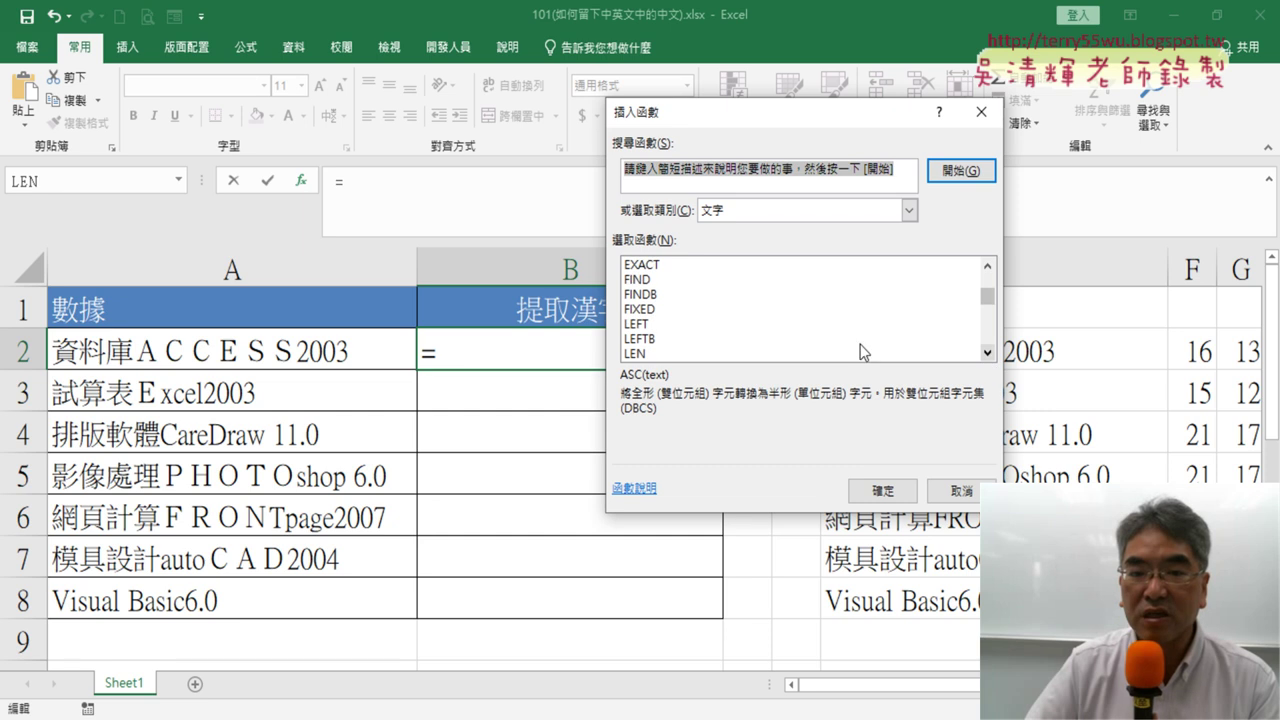
double_click(690, 323)
Set LEFT's Text to A2 and paste the count formula as Num_chars, returning 資料庫
drag(703, 170, 837, 168)
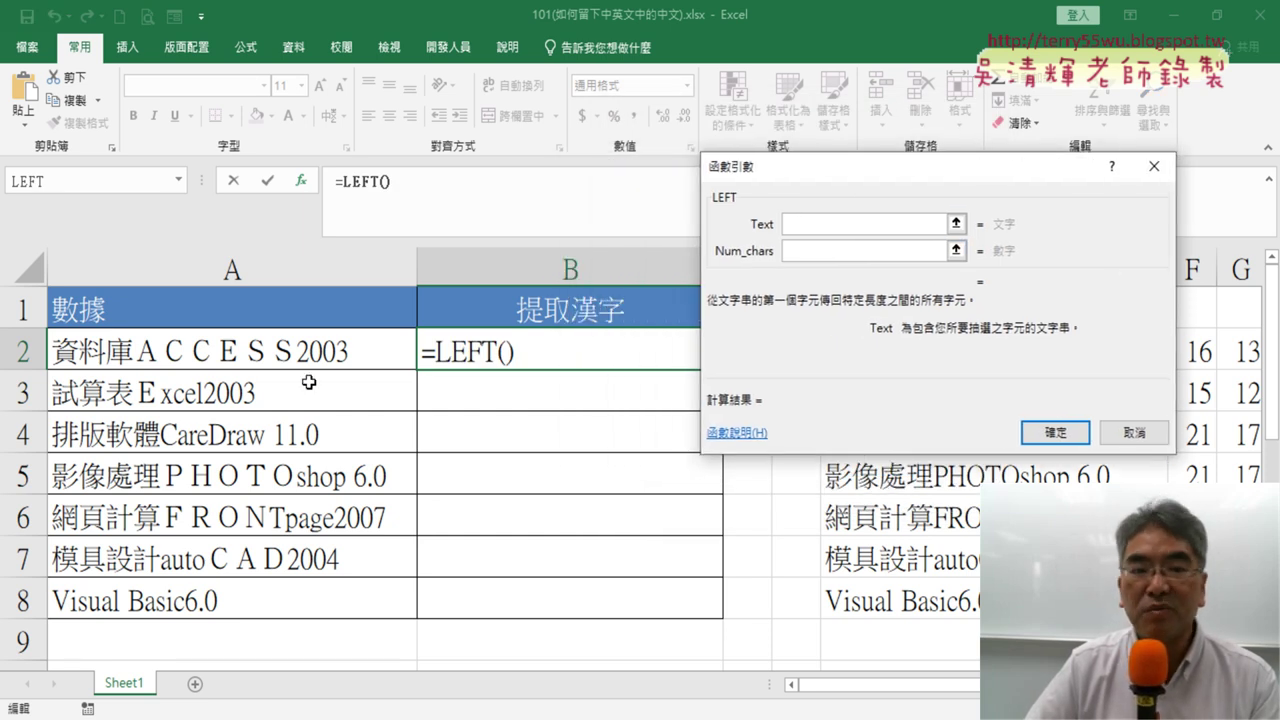
click(285, 350)
click(820, 251)
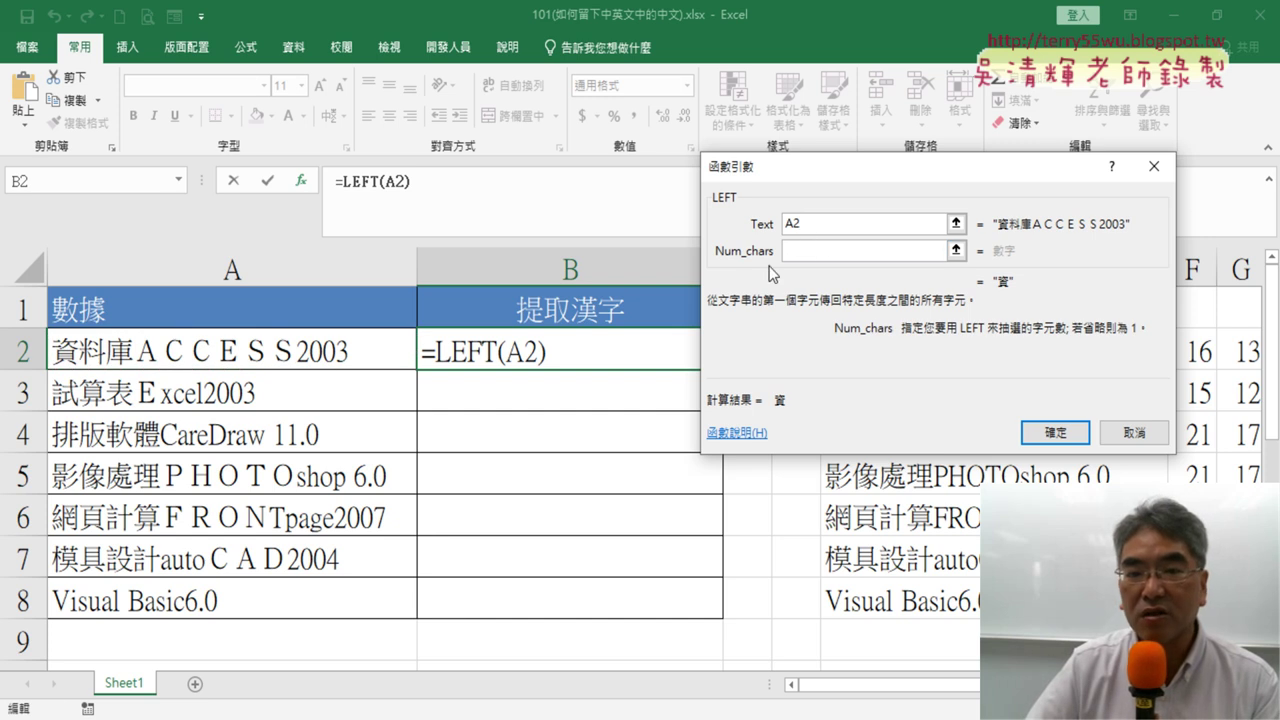
right_click(789, 253)
click(844, 310)
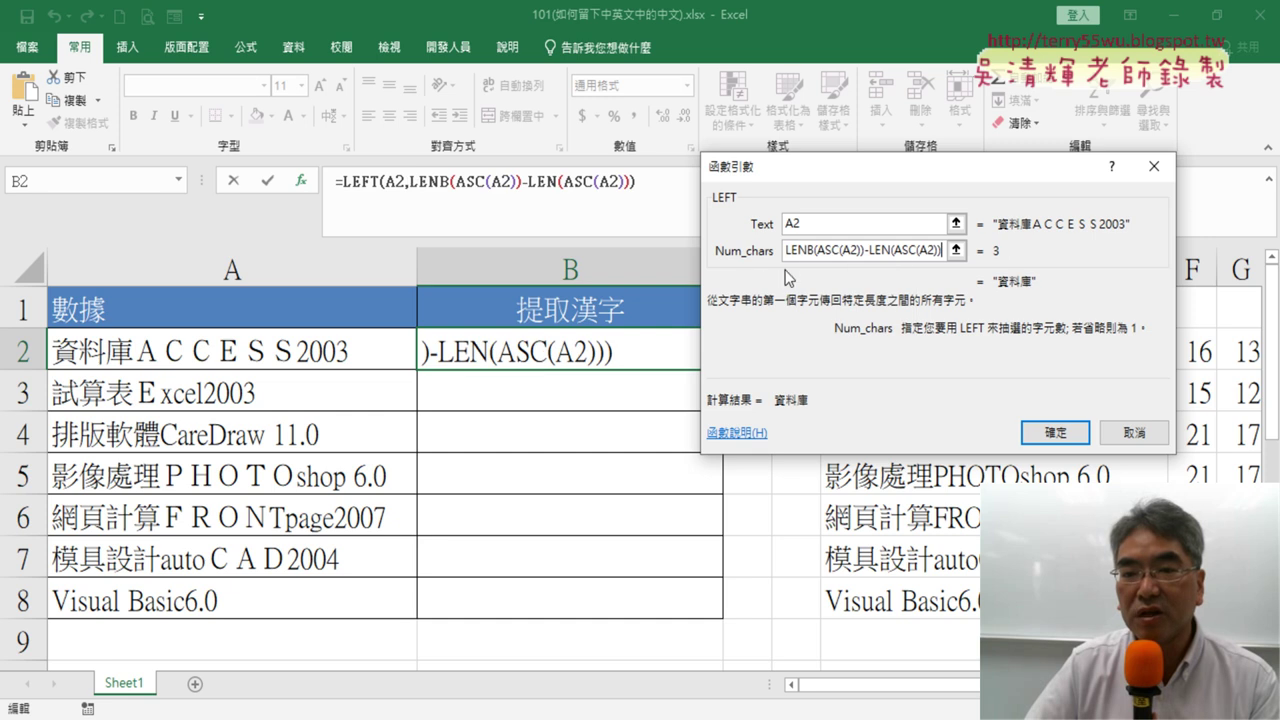
click(1066, 438)
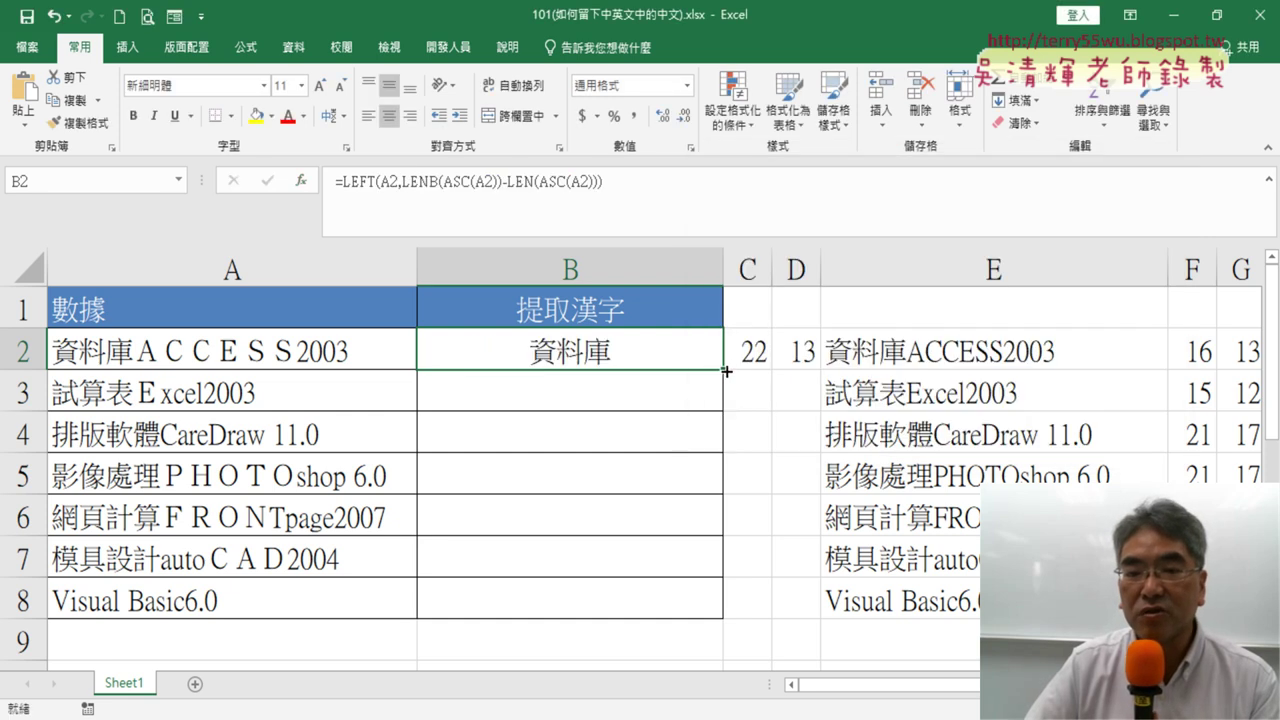
Fill B2's formula down to B8 and clear helper columns C through I
double_click(725, 371)
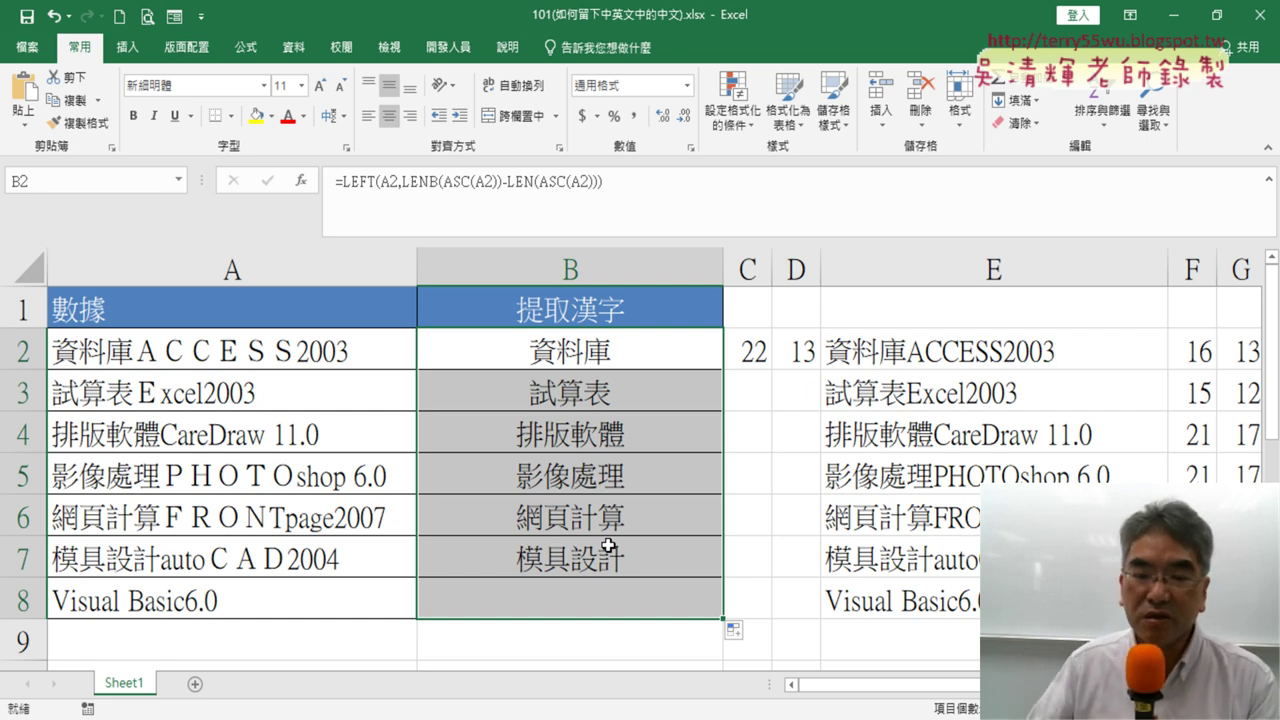
click(232, 269)
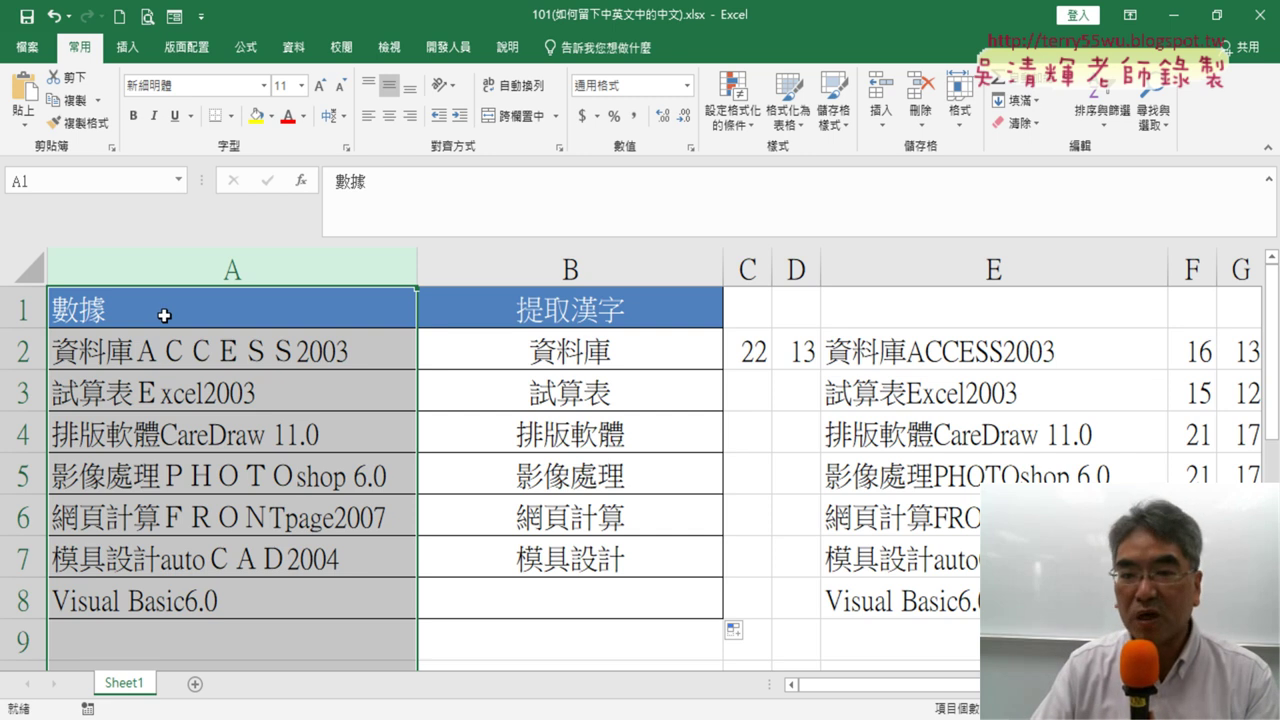
drag(748, 268, 1084, 277)
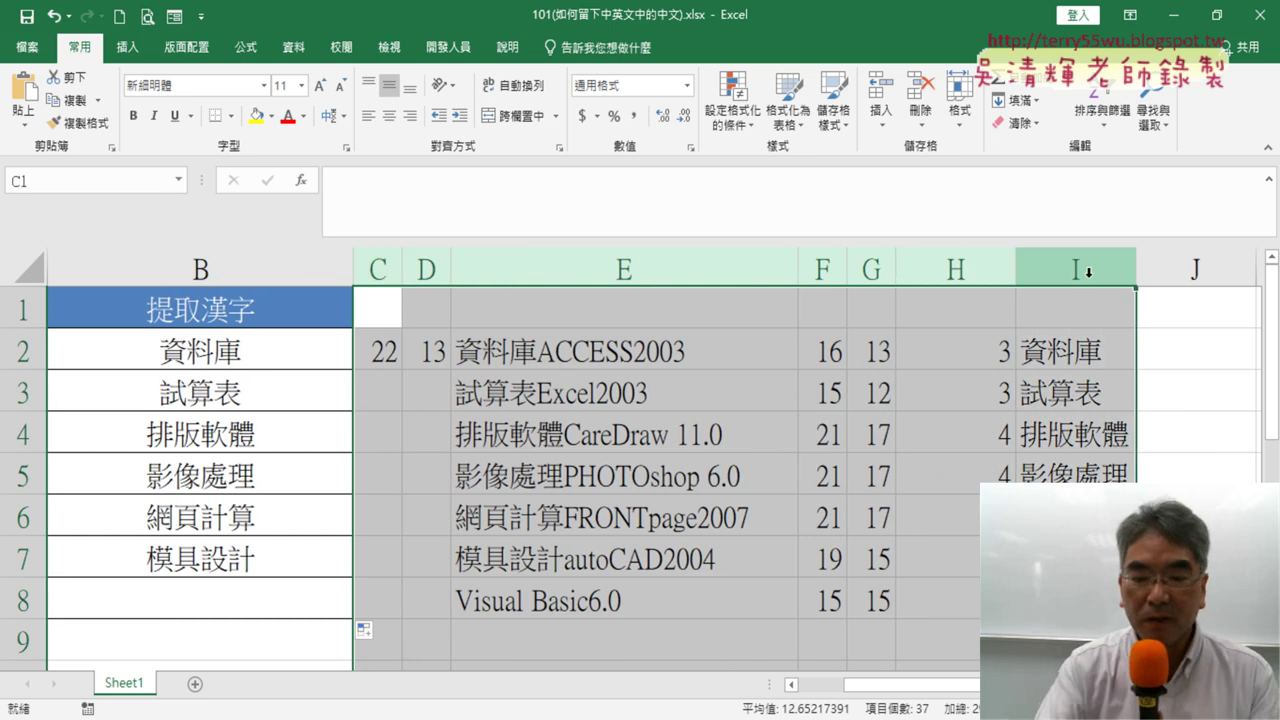
key(Delete)
scroll(640, 450, left, 3)
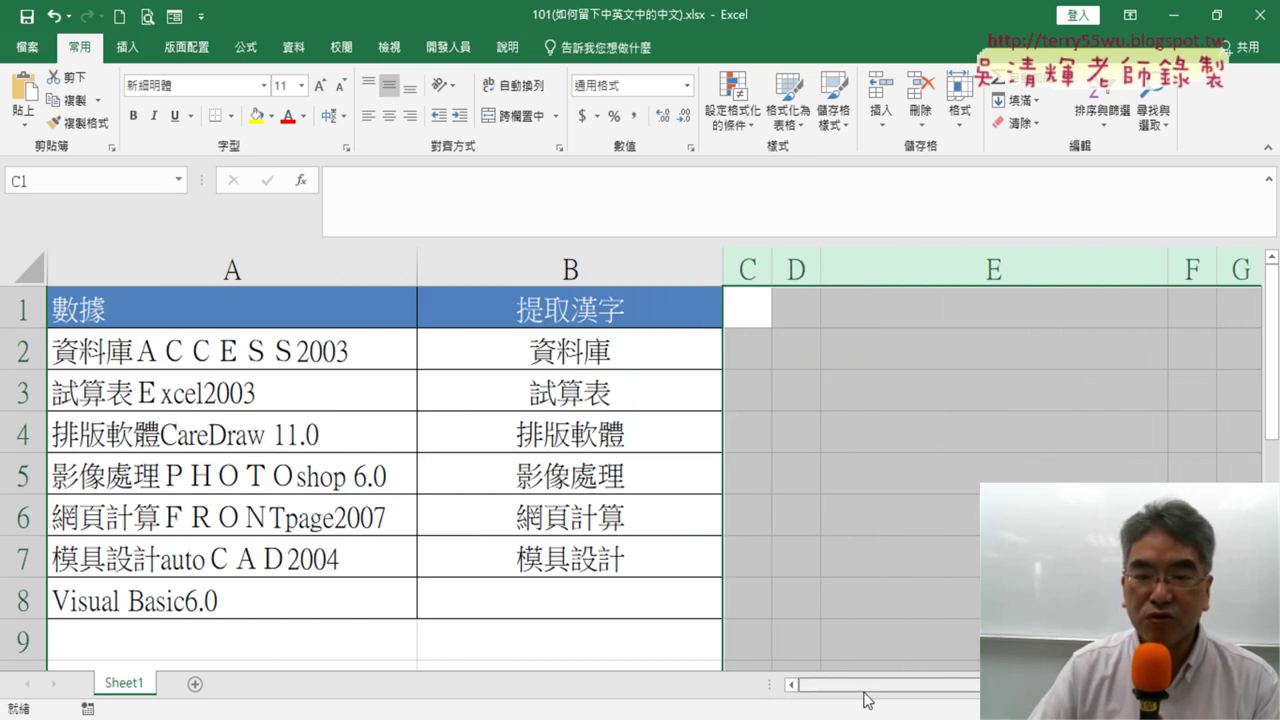
click(590, 341)
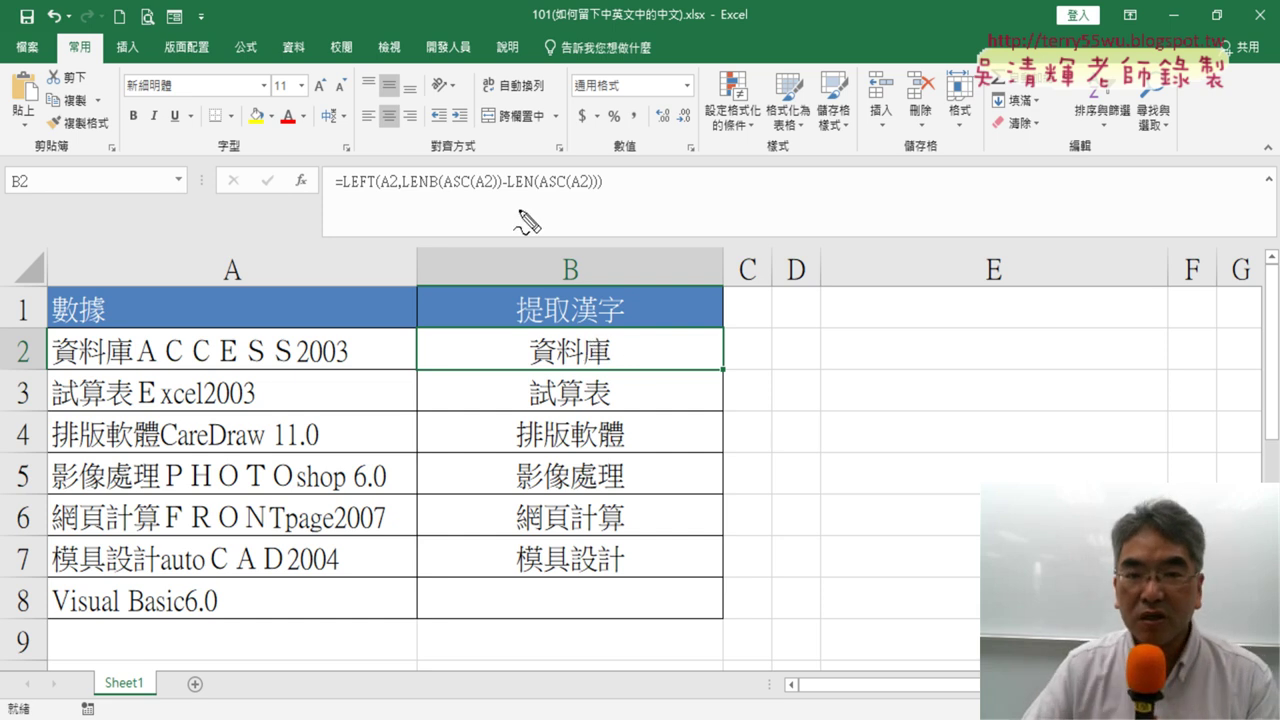
drag(443, 193, 495, 195)
drag(474, 125, 475, 152)
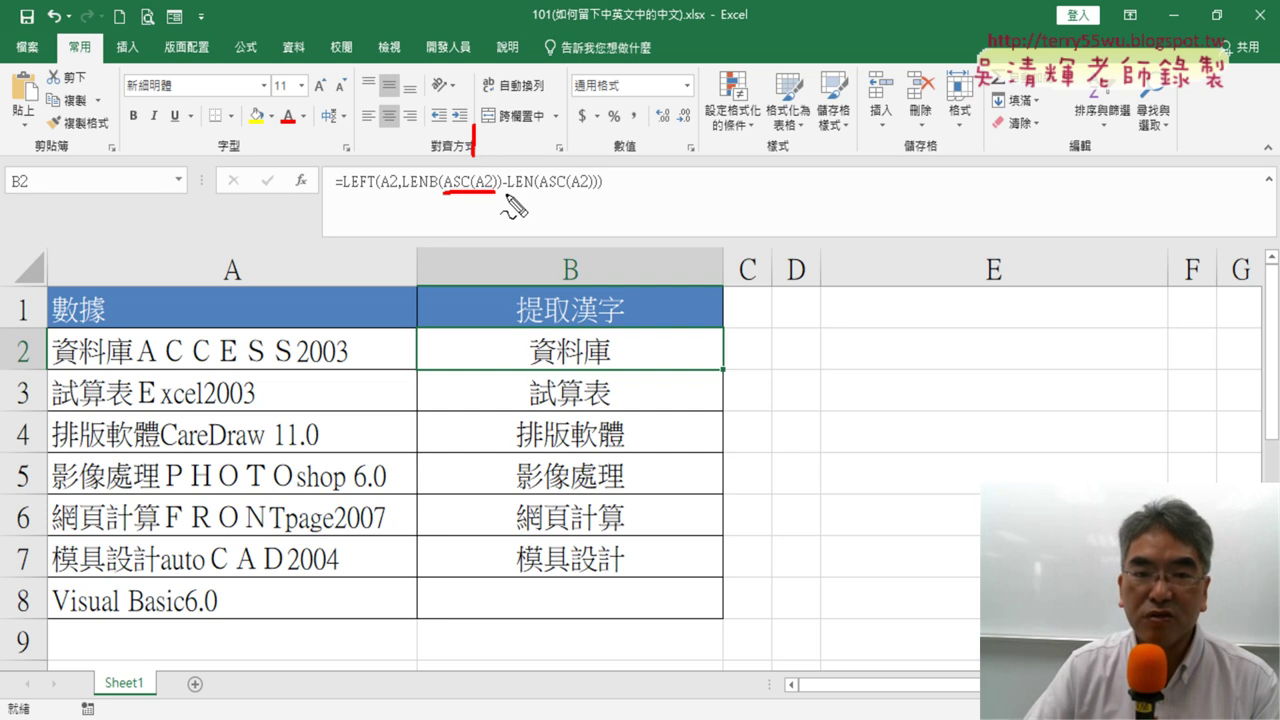
drag(407, 194, 434, 194)
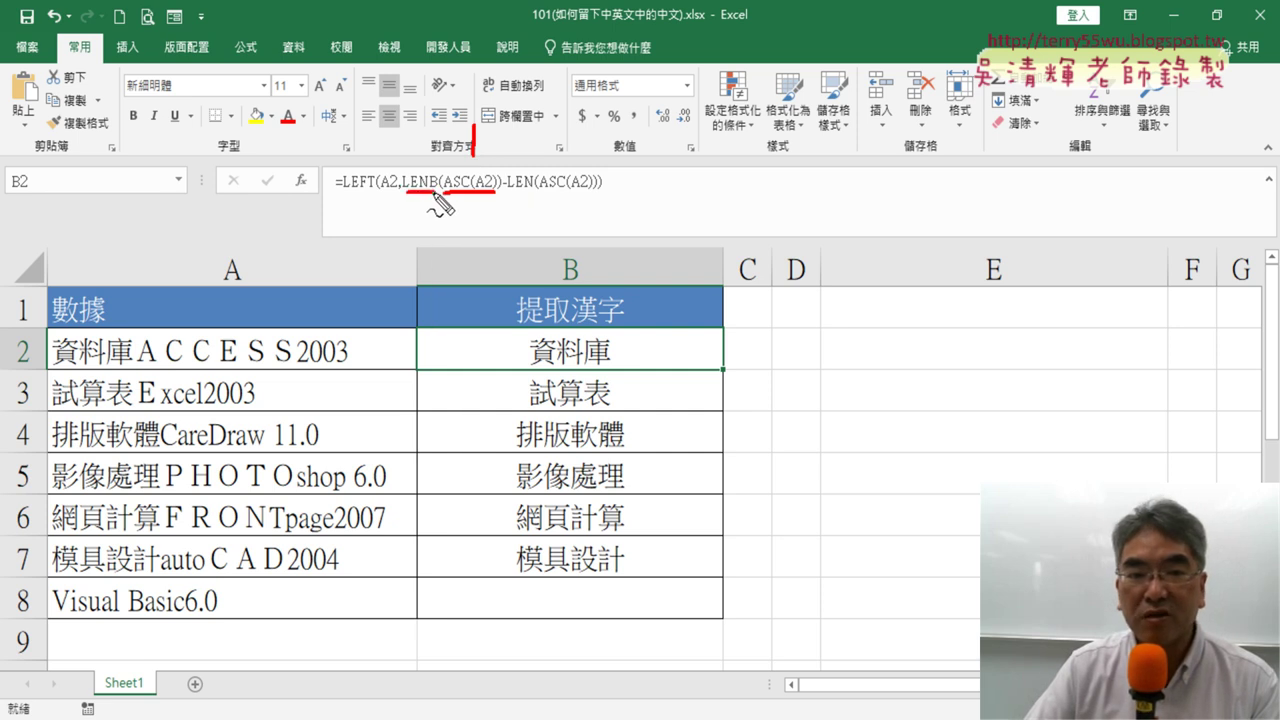
mouse_move(411, 146)
mouse_down()
mouse_move(410, 160)
mouse_move(440, 162)
mouse_up()
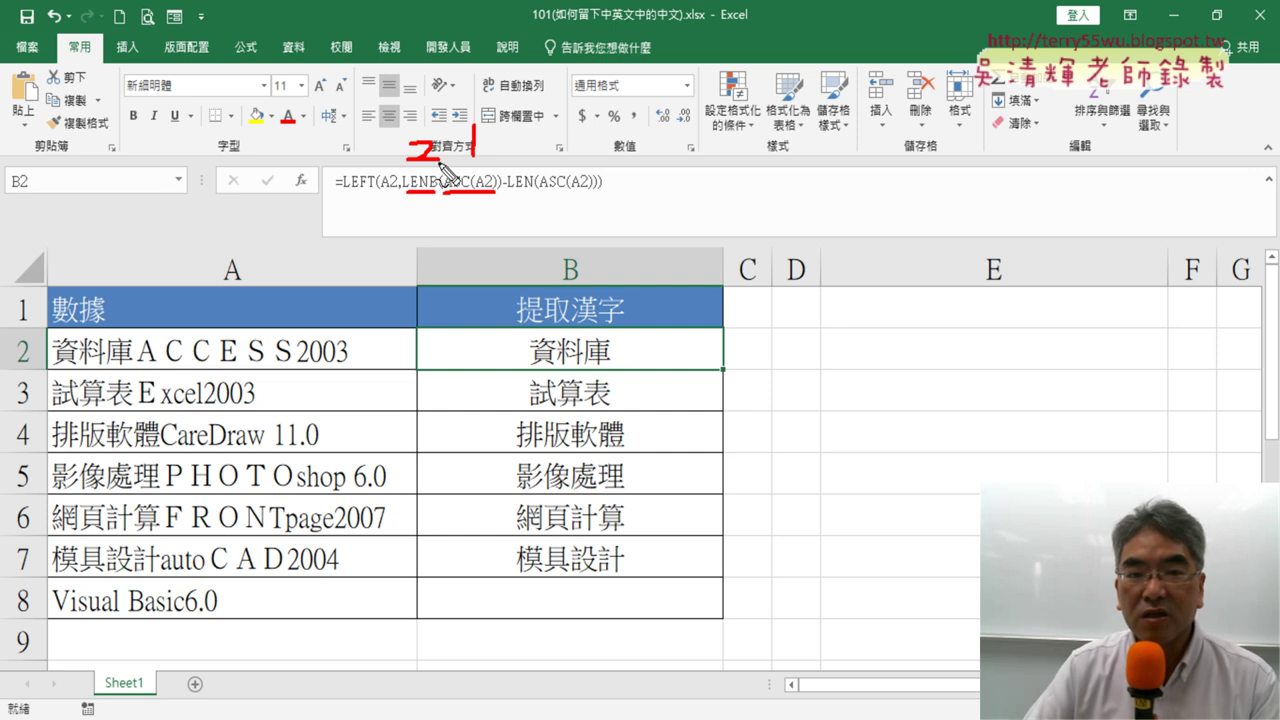
drag(507, 191, 600, 190)
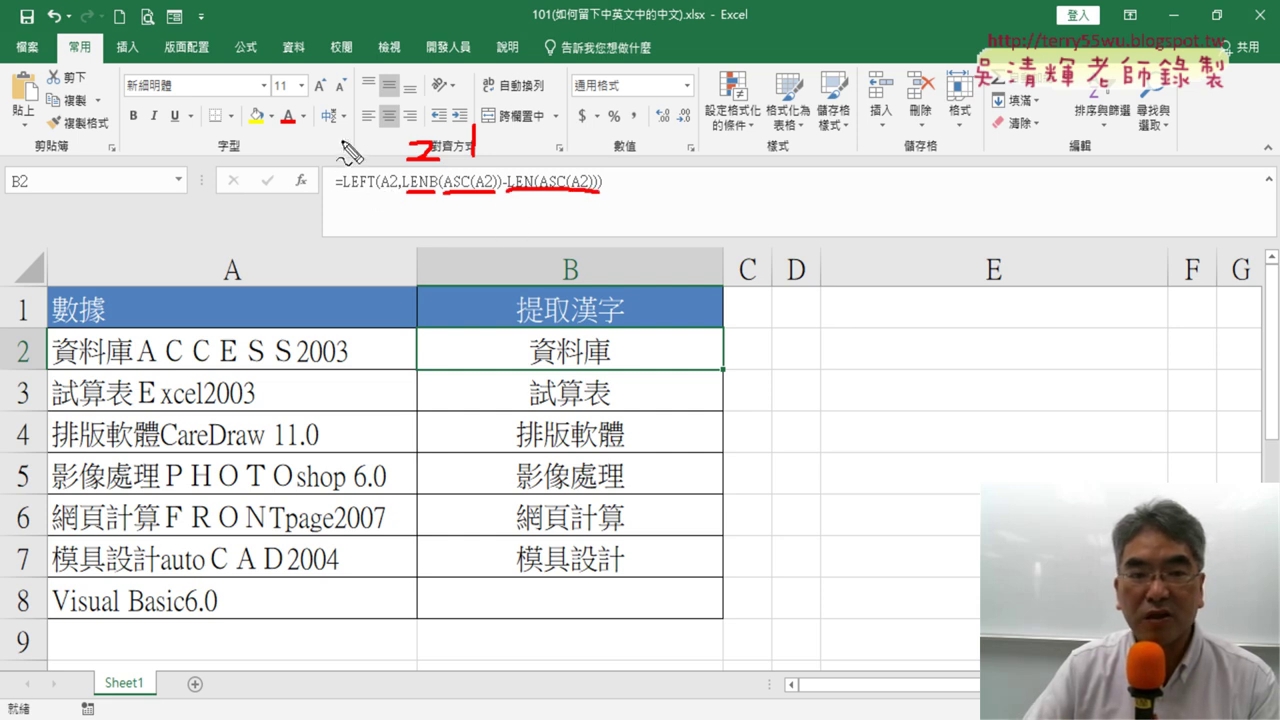
drag(341, 142, 346, 156)
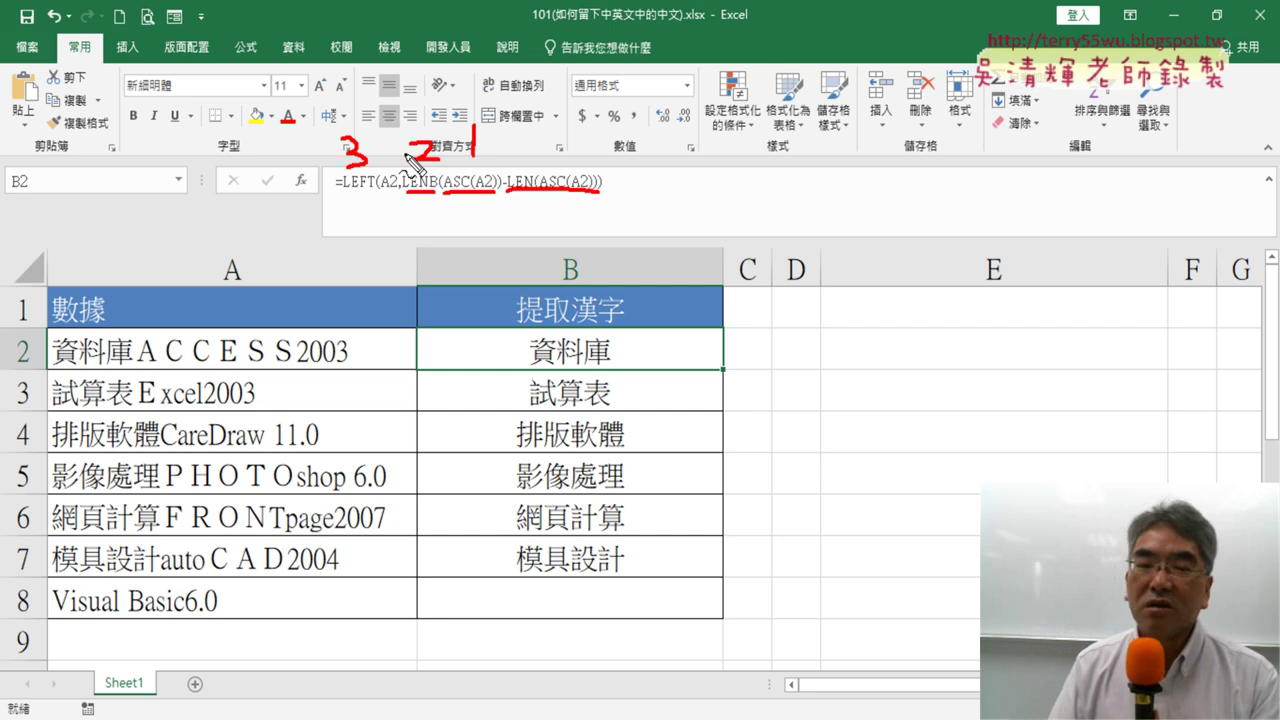
key(Escape)
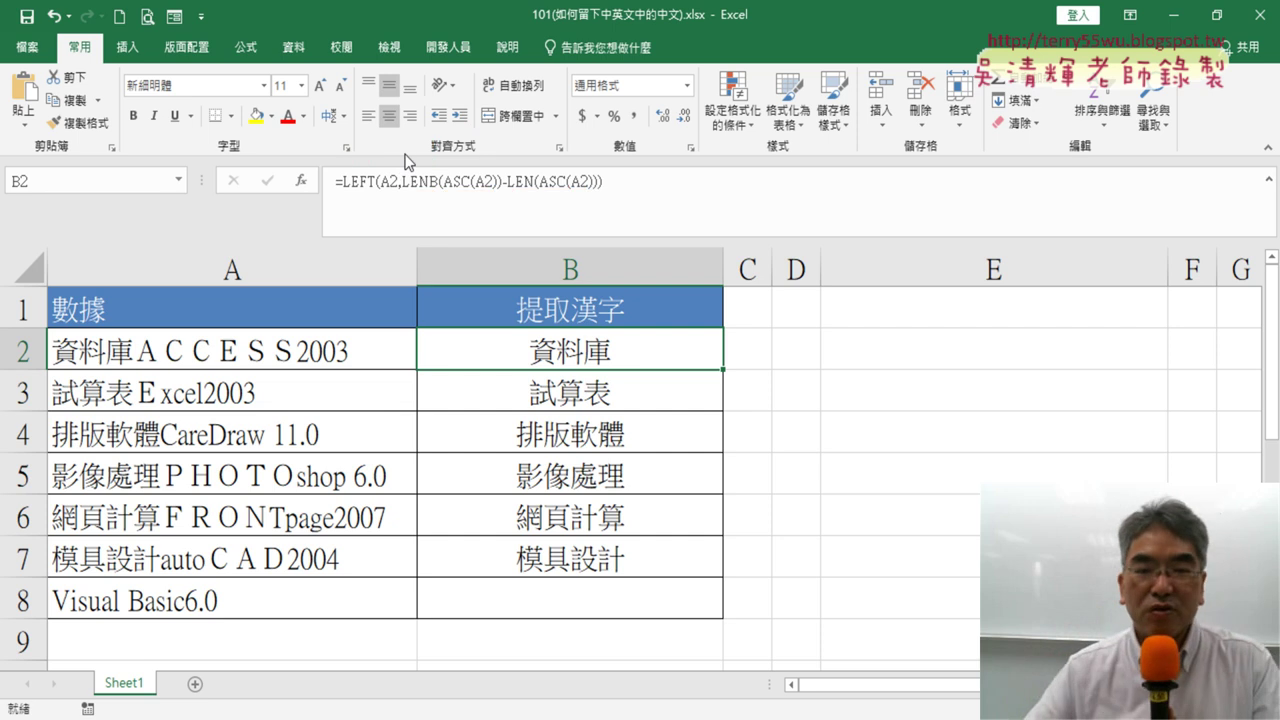
click(766, 306)
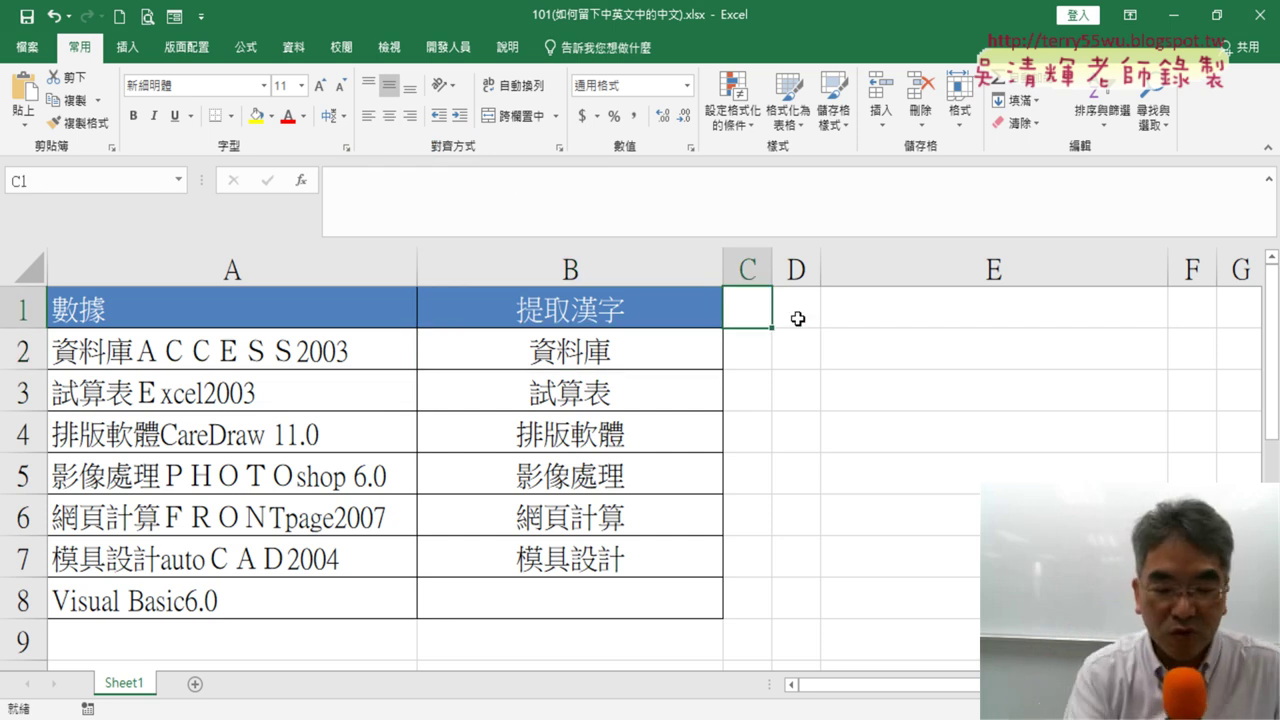
Enter headers 英文 in C1 and 數字 in D1, then auto-fit columns C and D
text(eu)
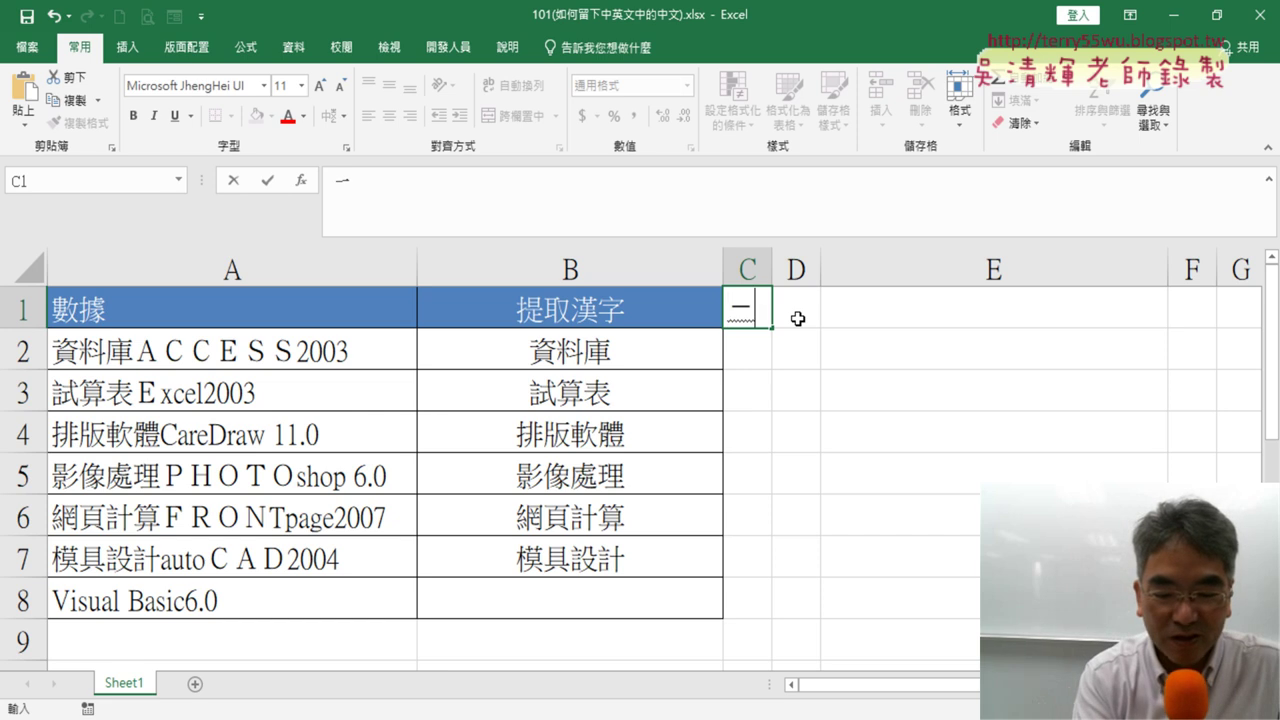
text(/4)
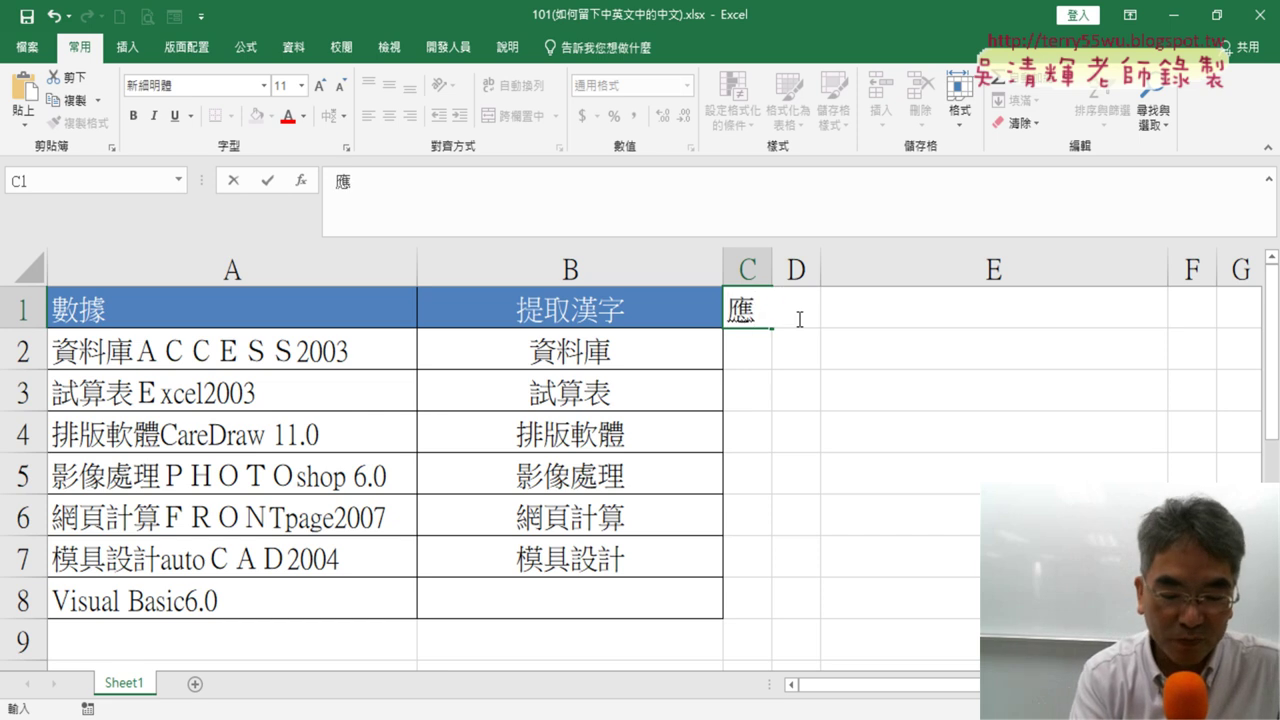
text(6)
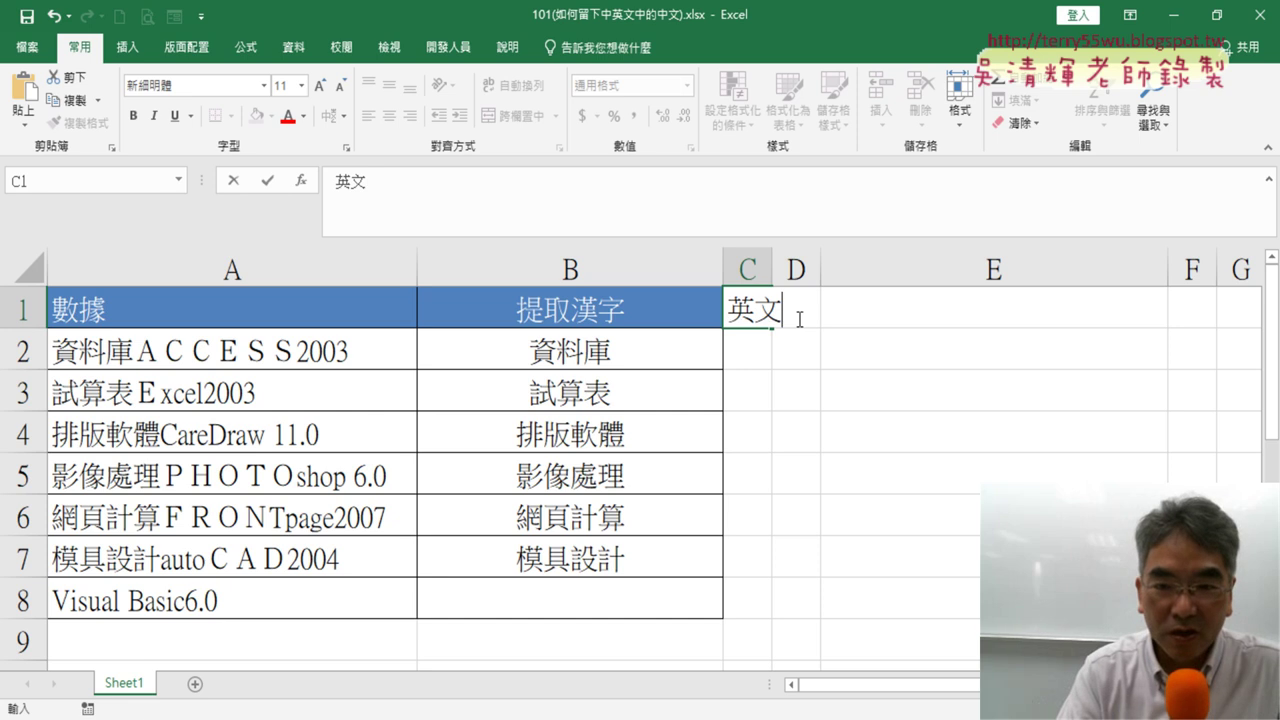
click(800, 319)
text(gj4)
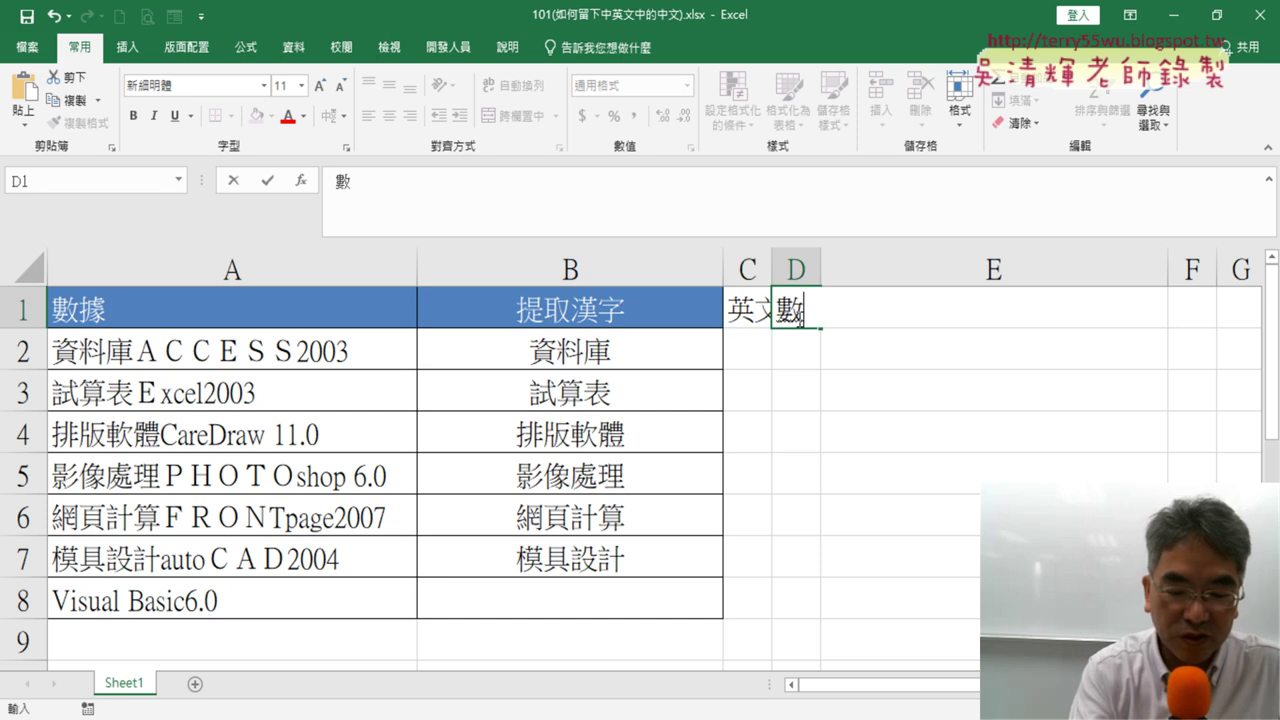
text(y)
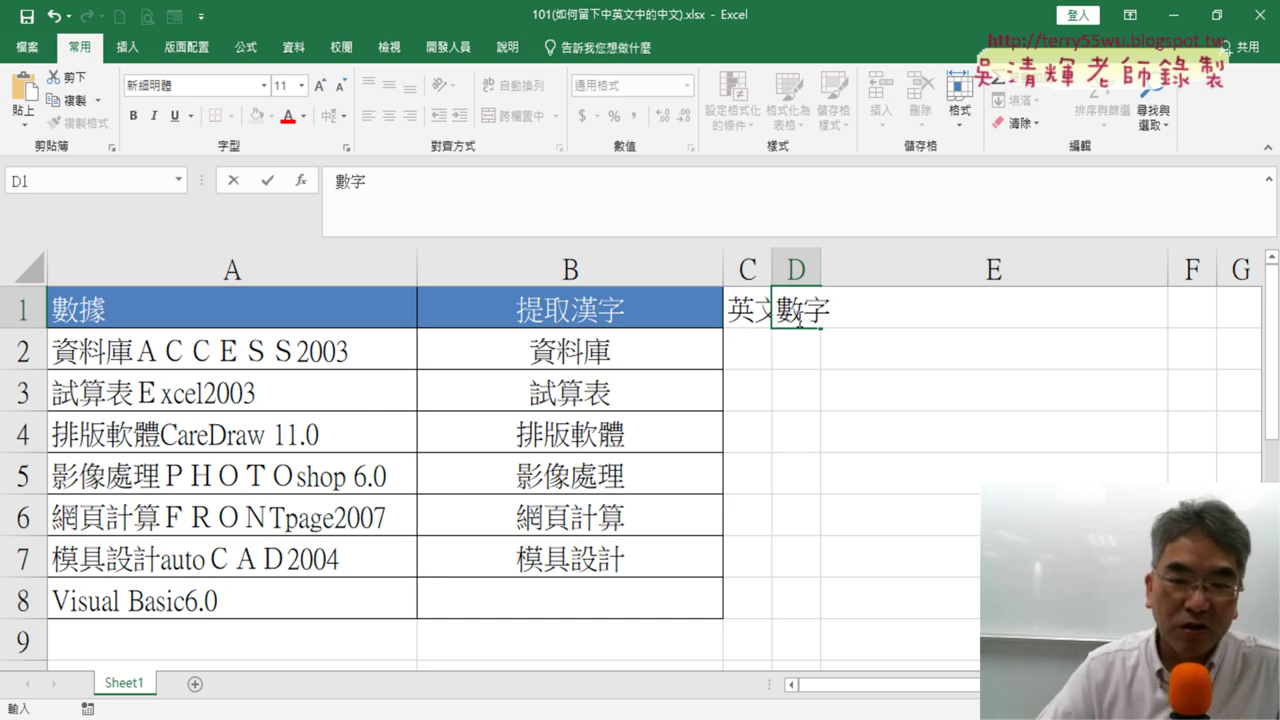
drag(752, 266, 796, 269)
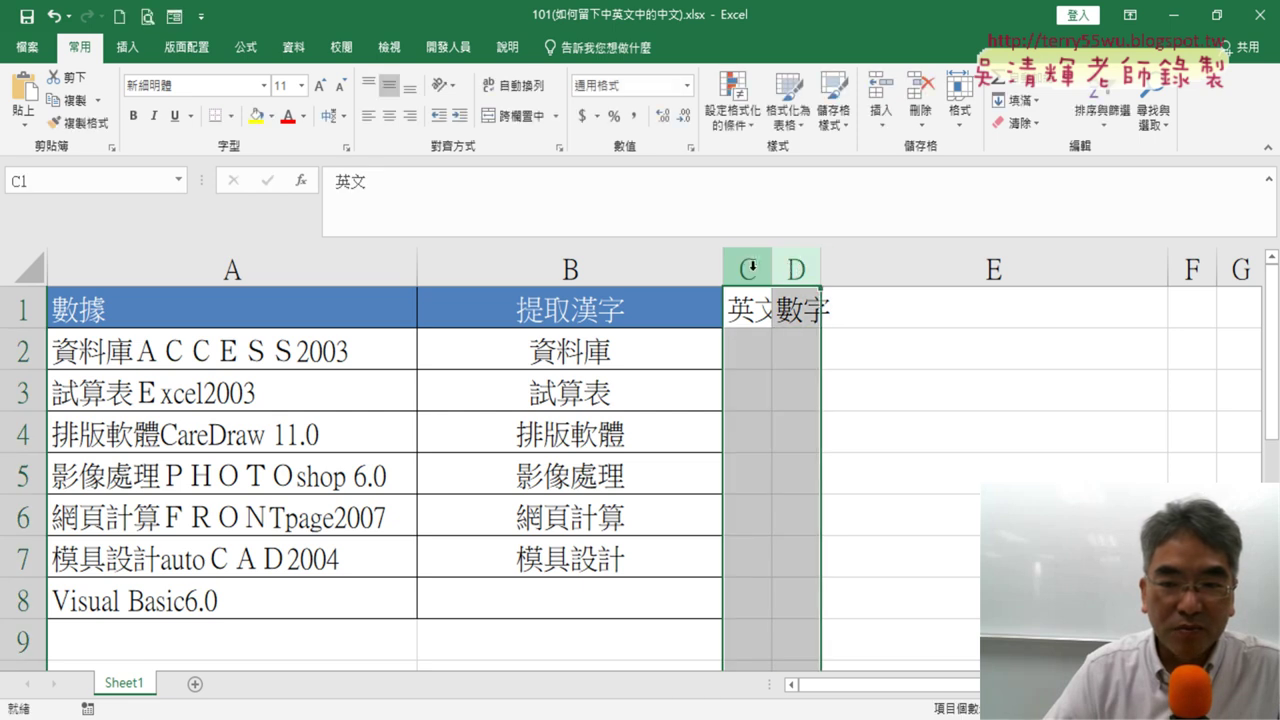
double_click(771, 266)
click(776, 313)
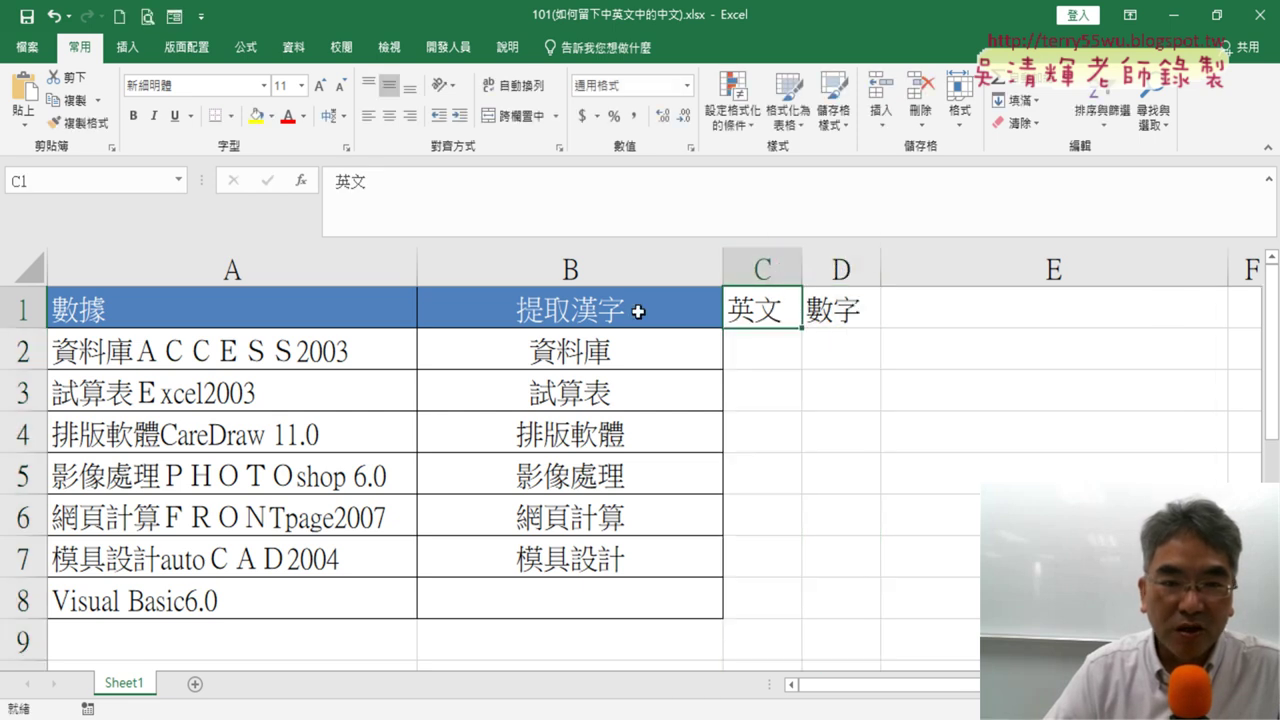
Copy B1's blue header format onto C1:D1 and mark C2:C8 and D2:D8 for results
click(594, 310)
click(97, 132)
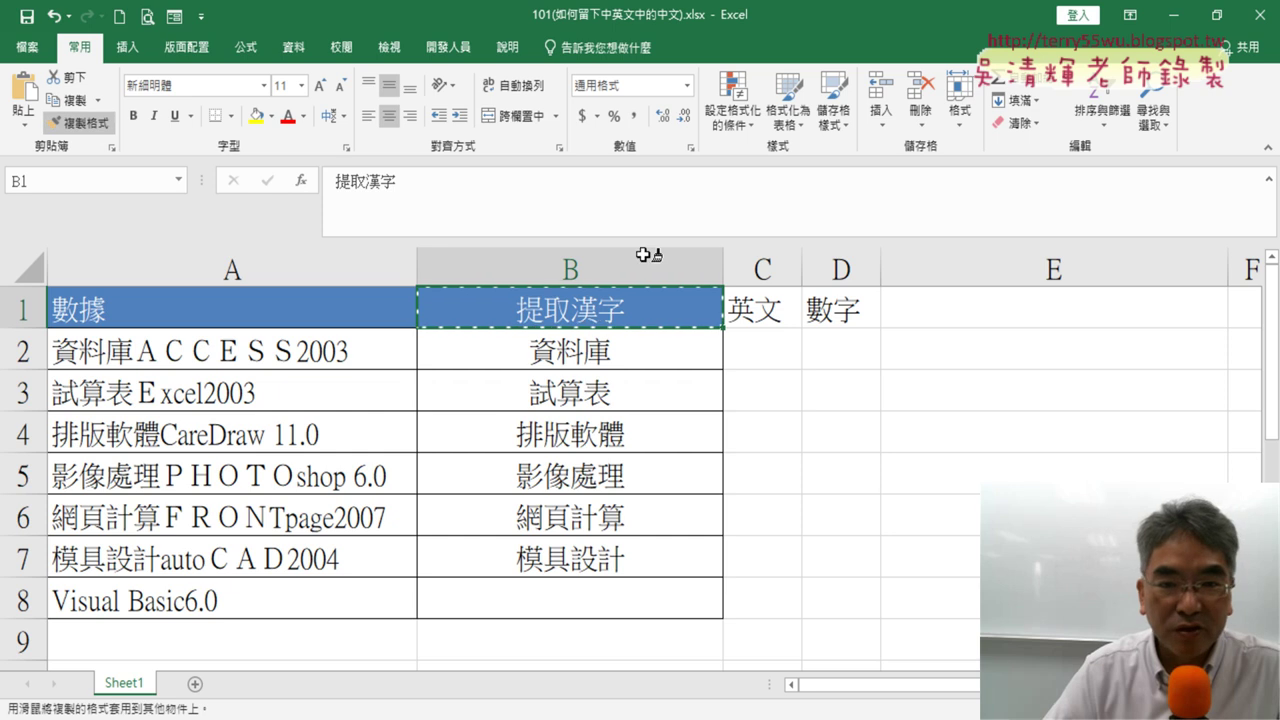
drag(752, 305, 843, 305)
click(1050, 389)
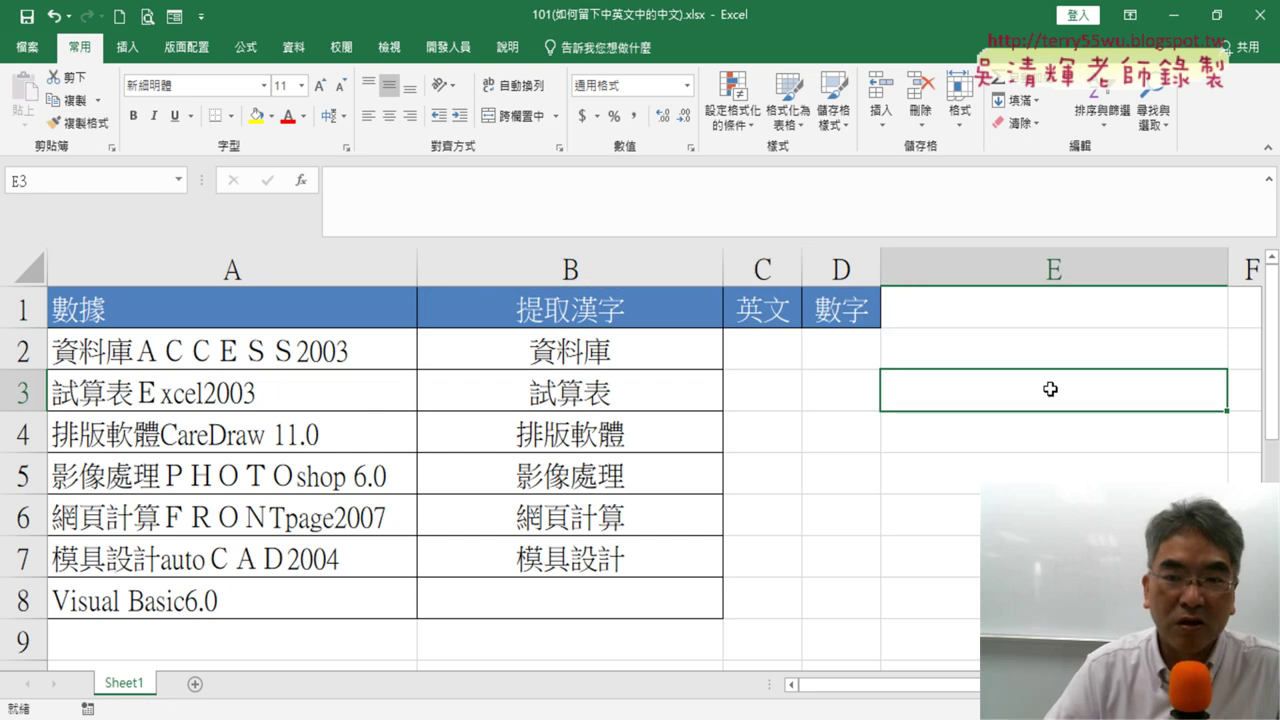
click(760, 312)
drag(778, 348, 757, 600)
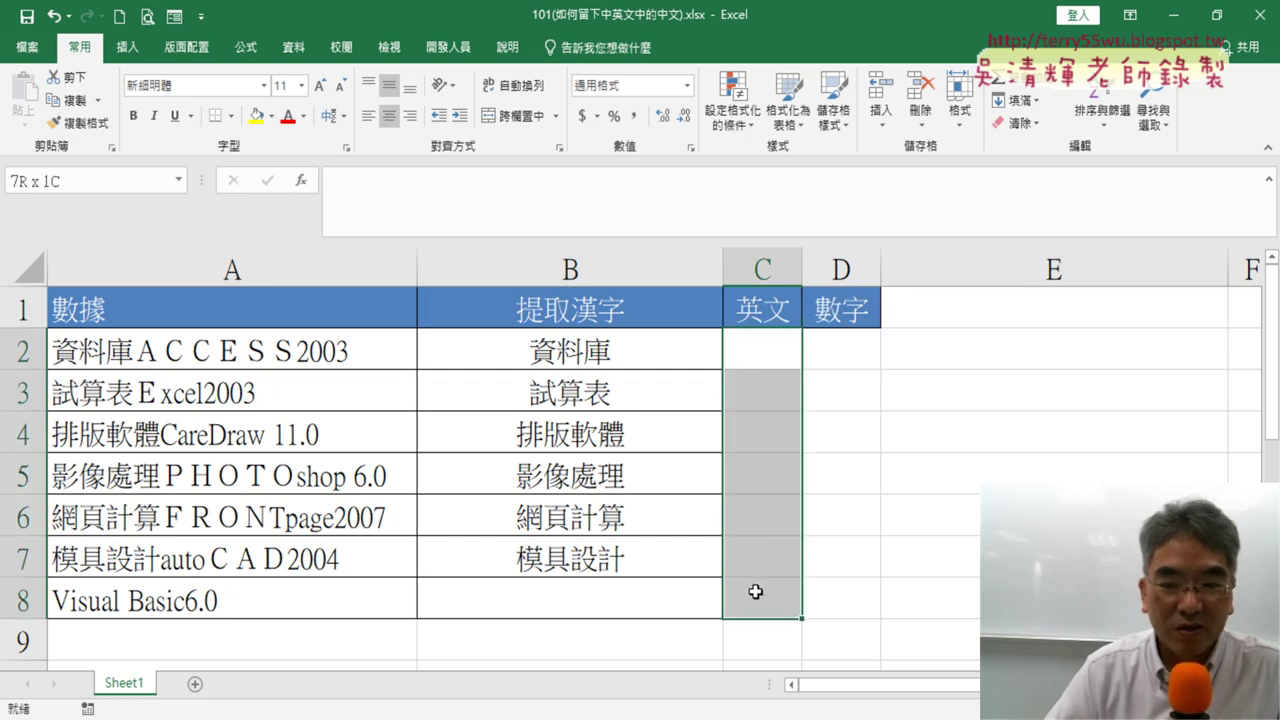
drag(860, 352, 837, 606)
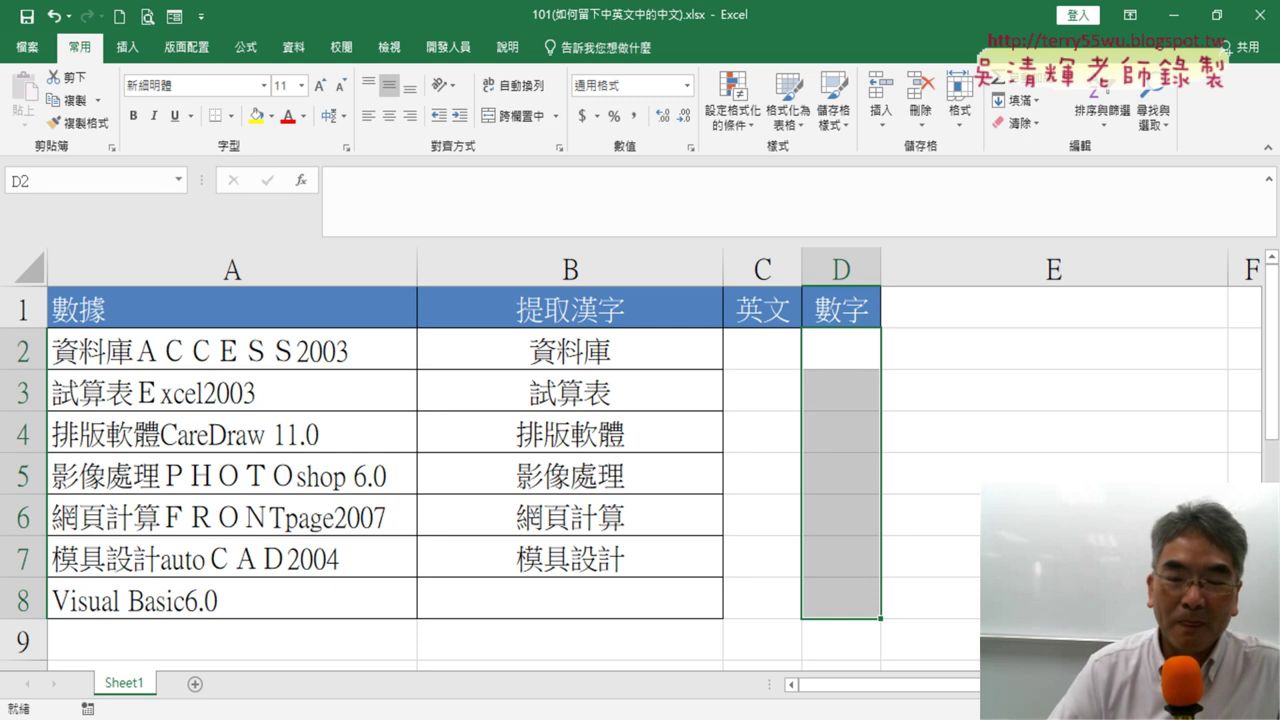
click(645, 353)
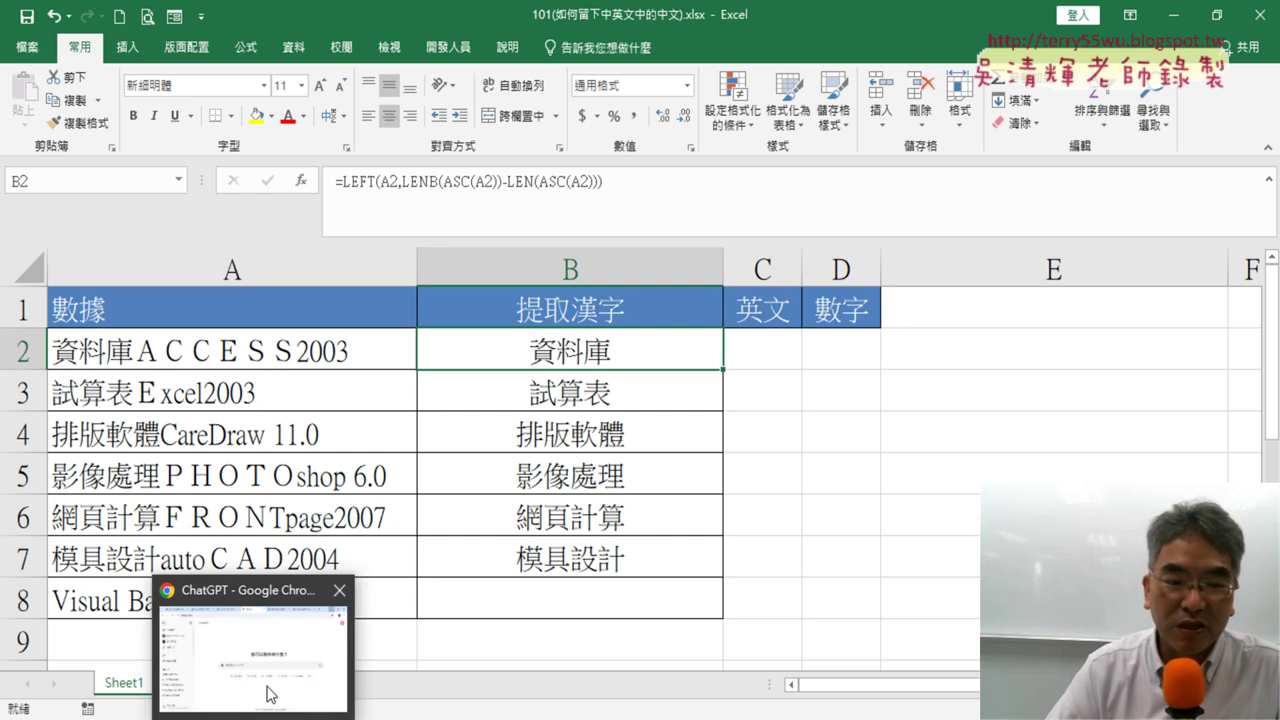
Bring Chrome forward and go to the 101 Google Docs lesson notes
click(268, 688)
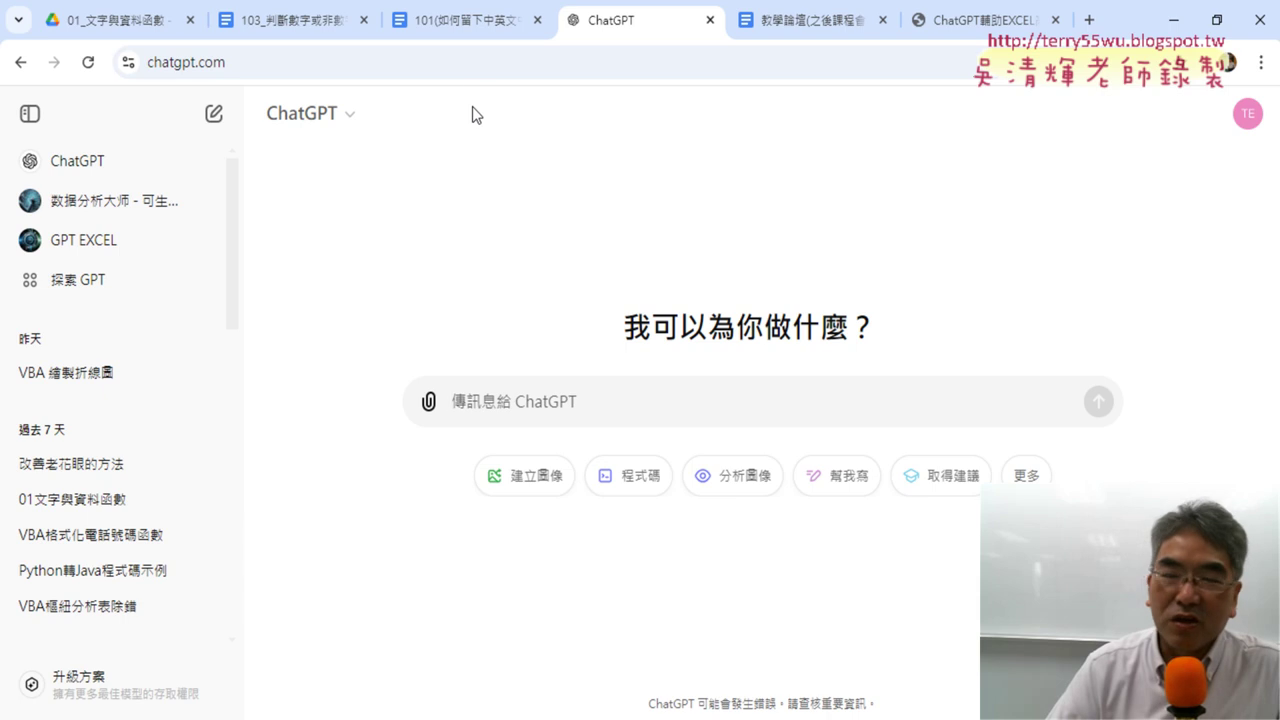
click(443, 32)
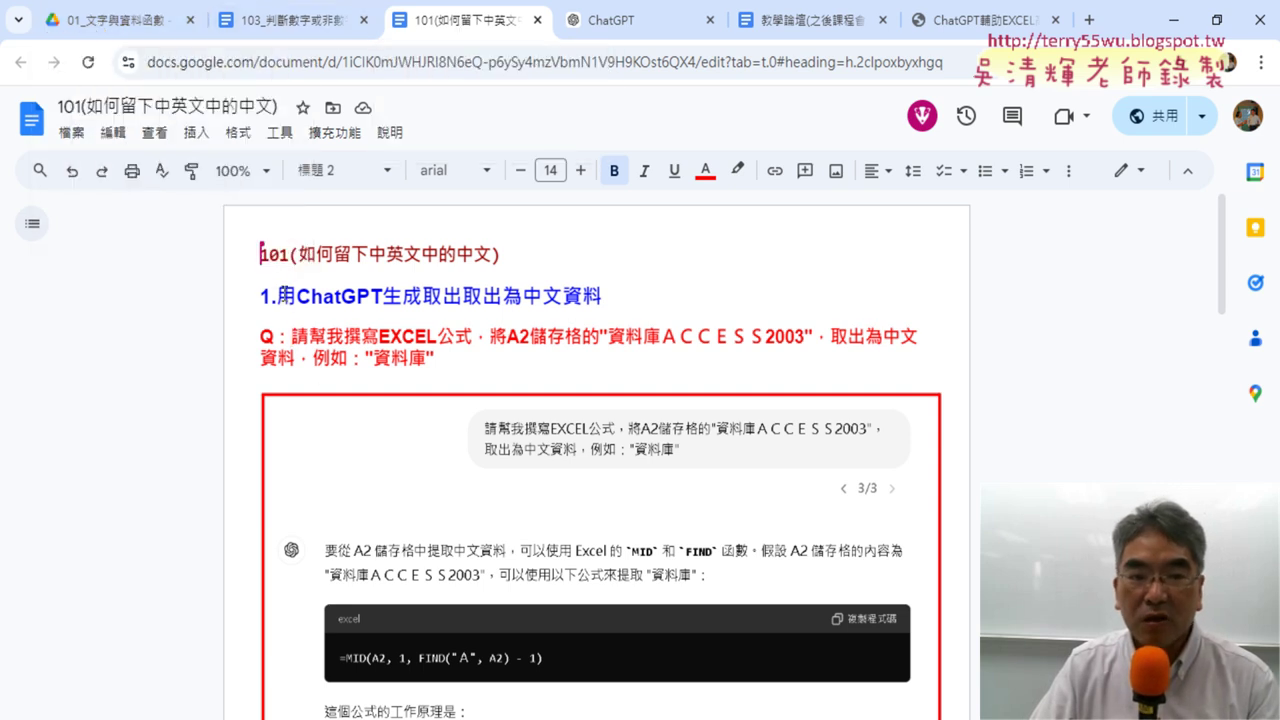
Highlight parts of the red question, including its quotes and the ＡＣＣＥＳＳ sample
drag(277, 295, 601, 296)
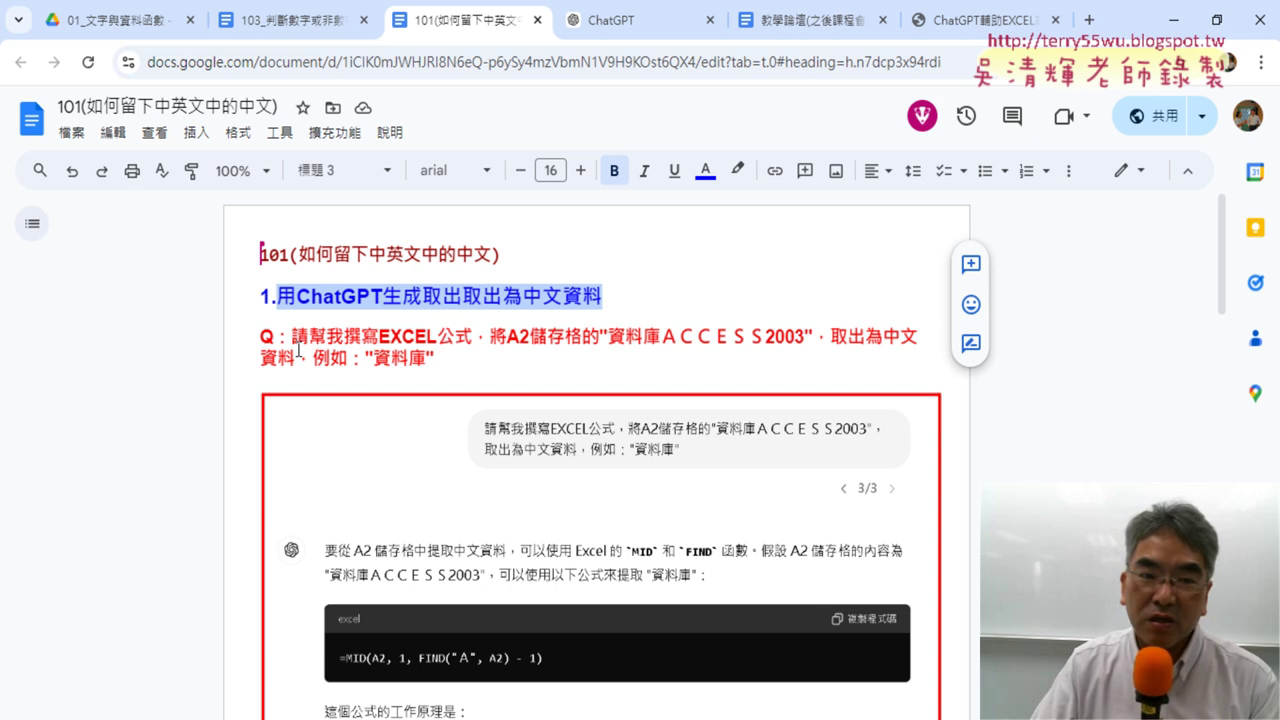
drag(292, 336, 531, 337)
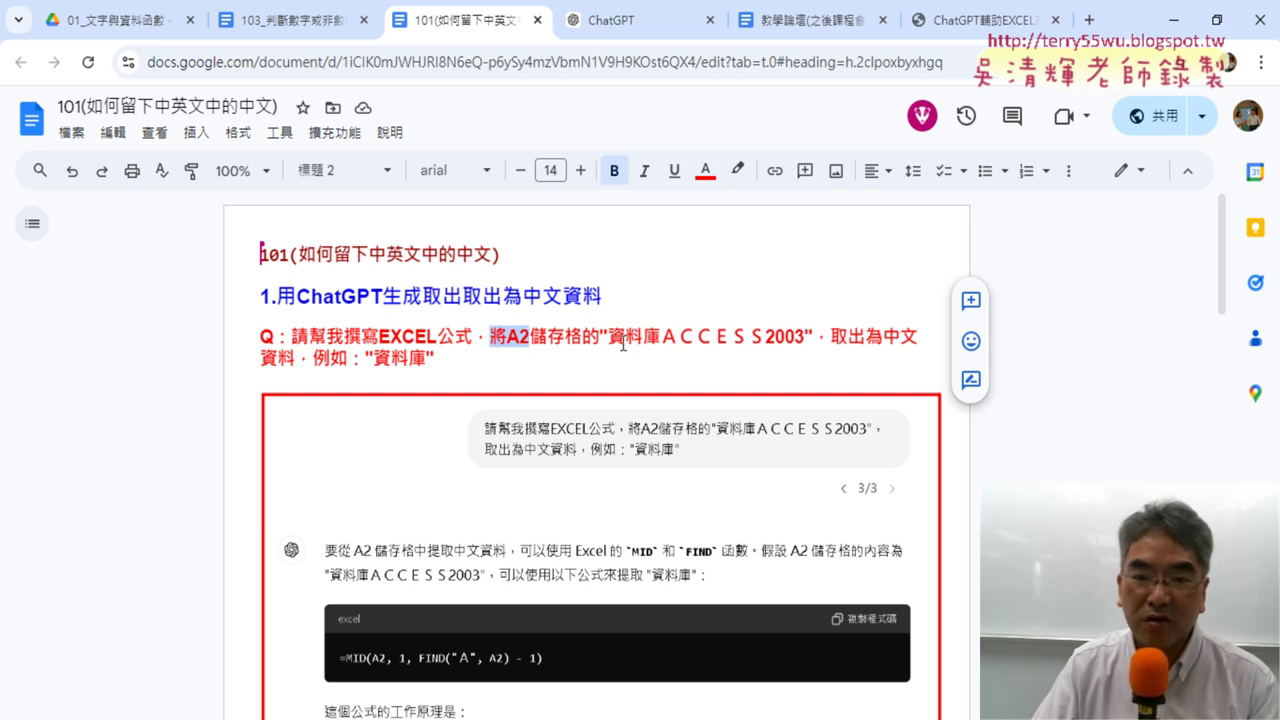
drag(601, 336, 615, 331)
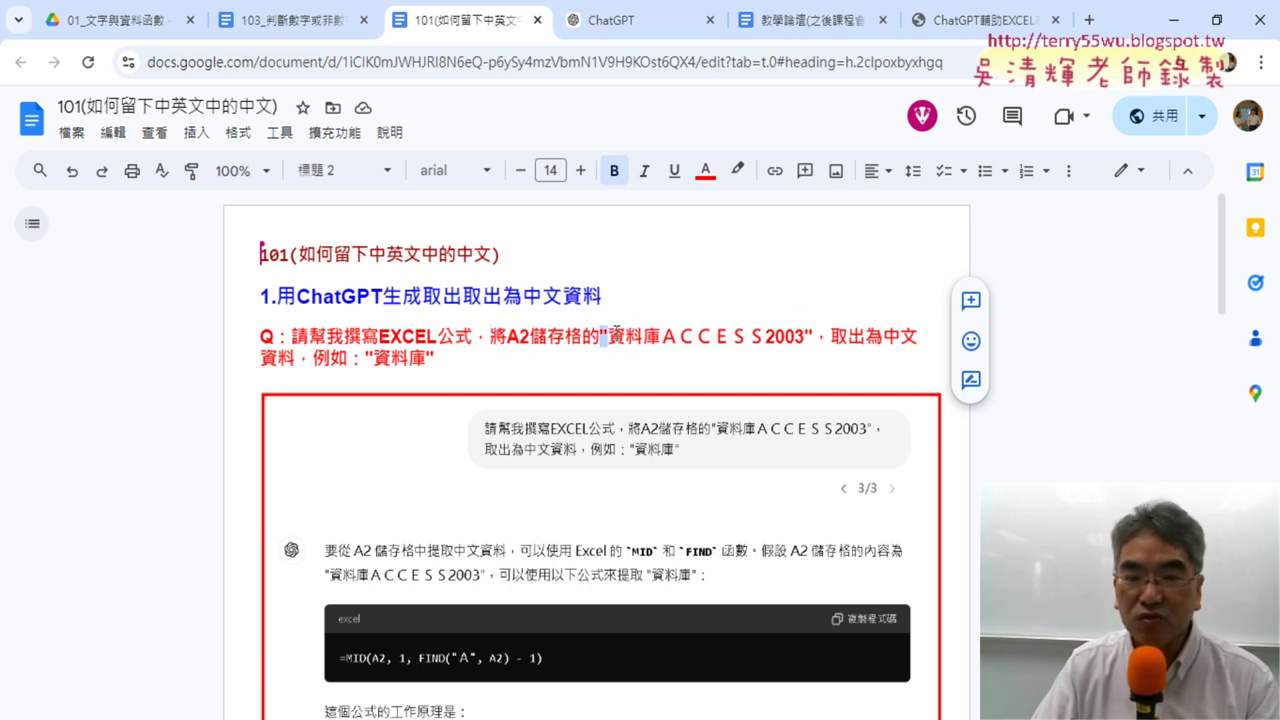
drag(804, 336, 815, 331)
click(807, 336)
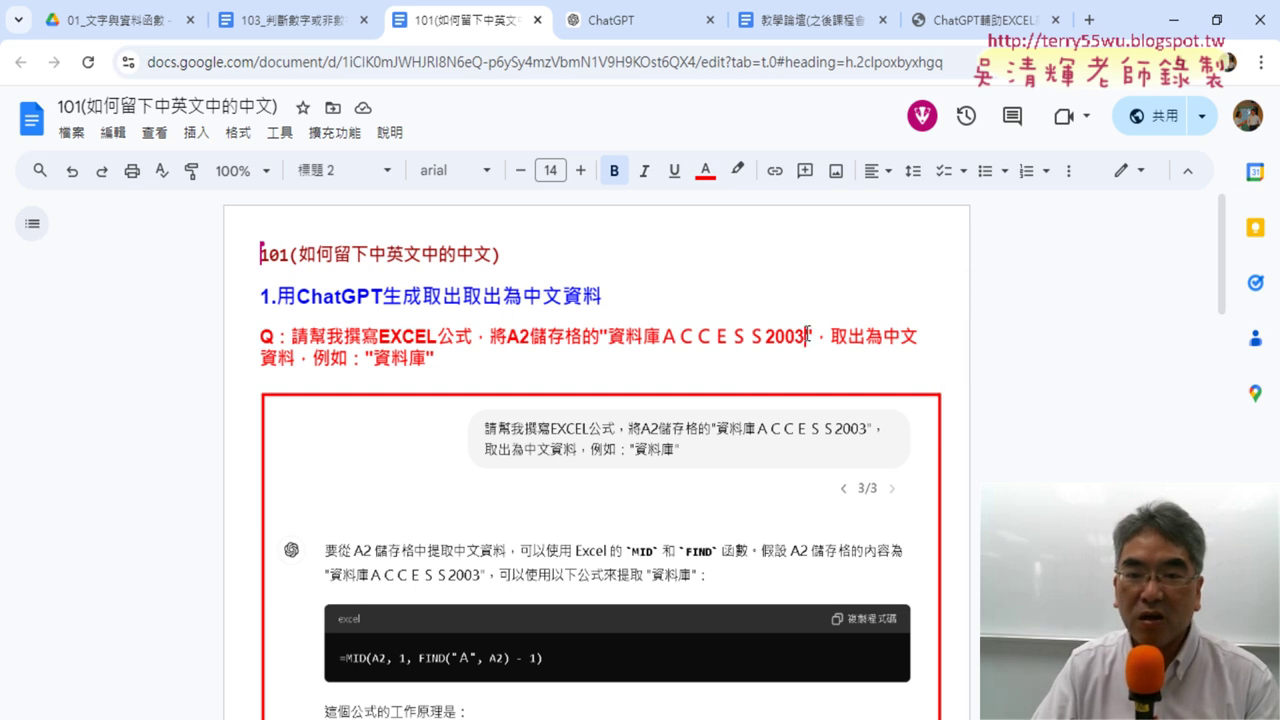
drag(662, 336, 762, 338)
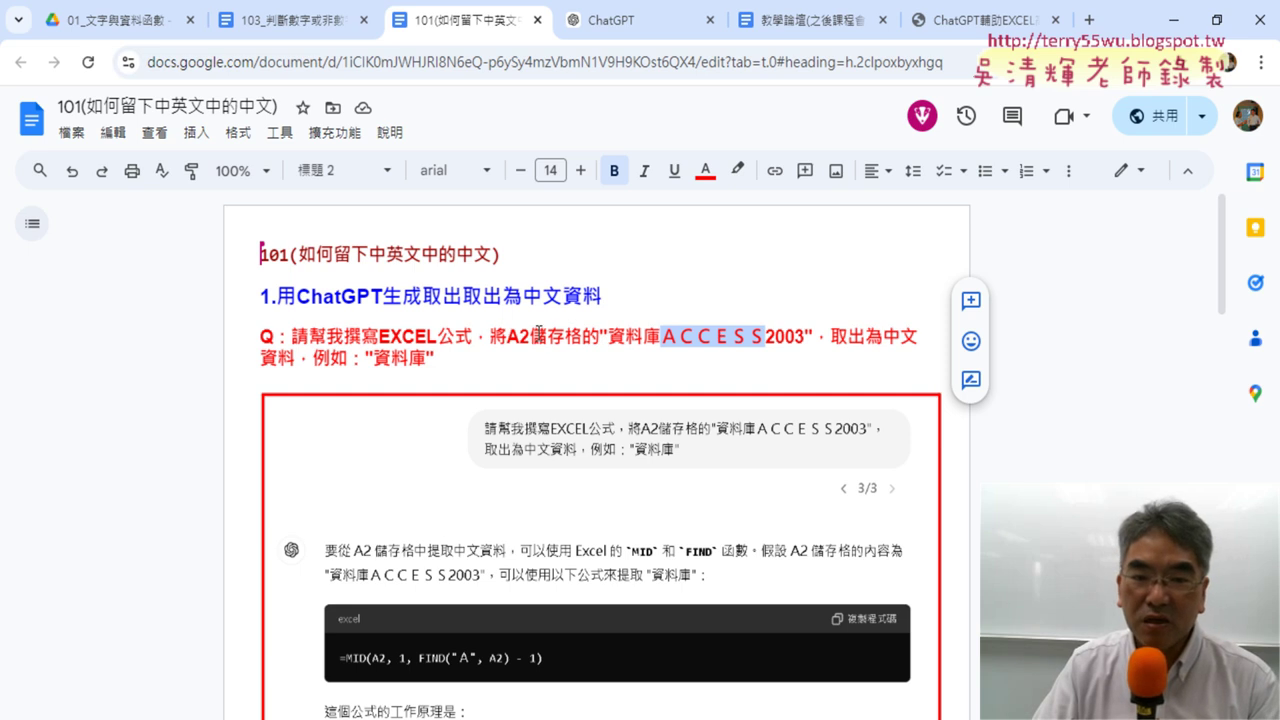
Insert 開頭 after A2儲存格 with the Zhuyin IME and select the whole revised question
click(603, 331)
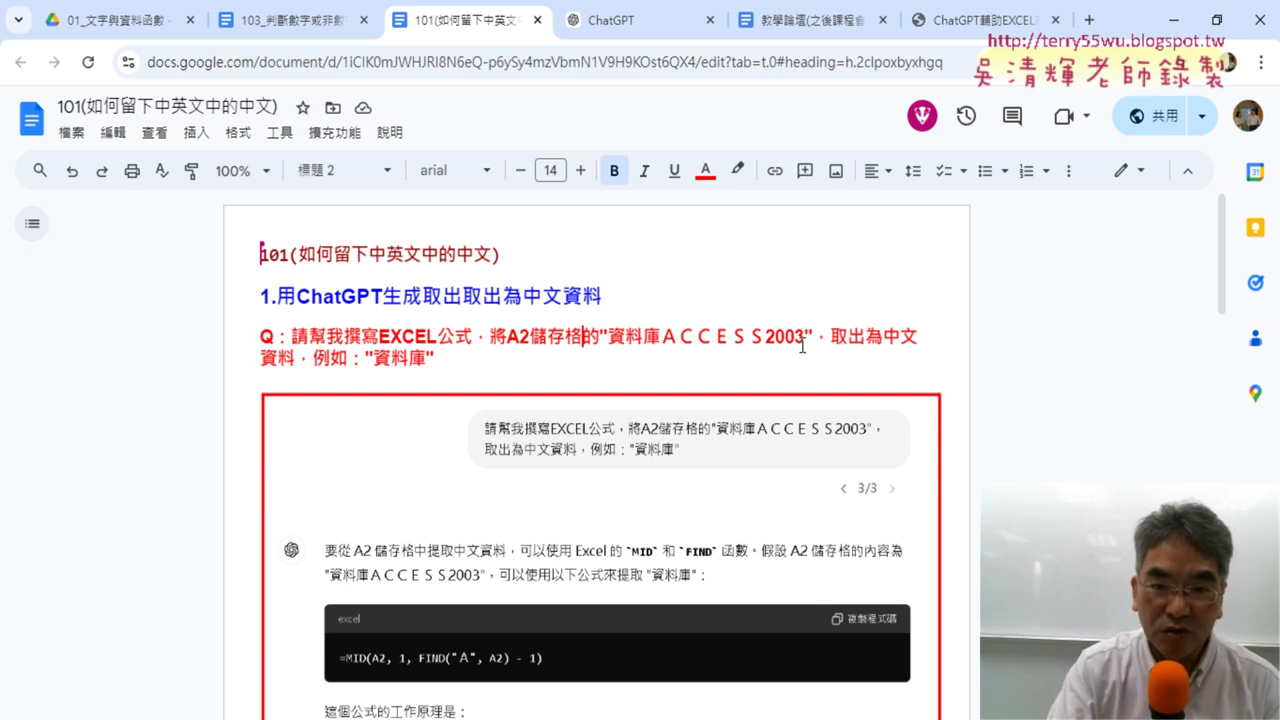
text(k)
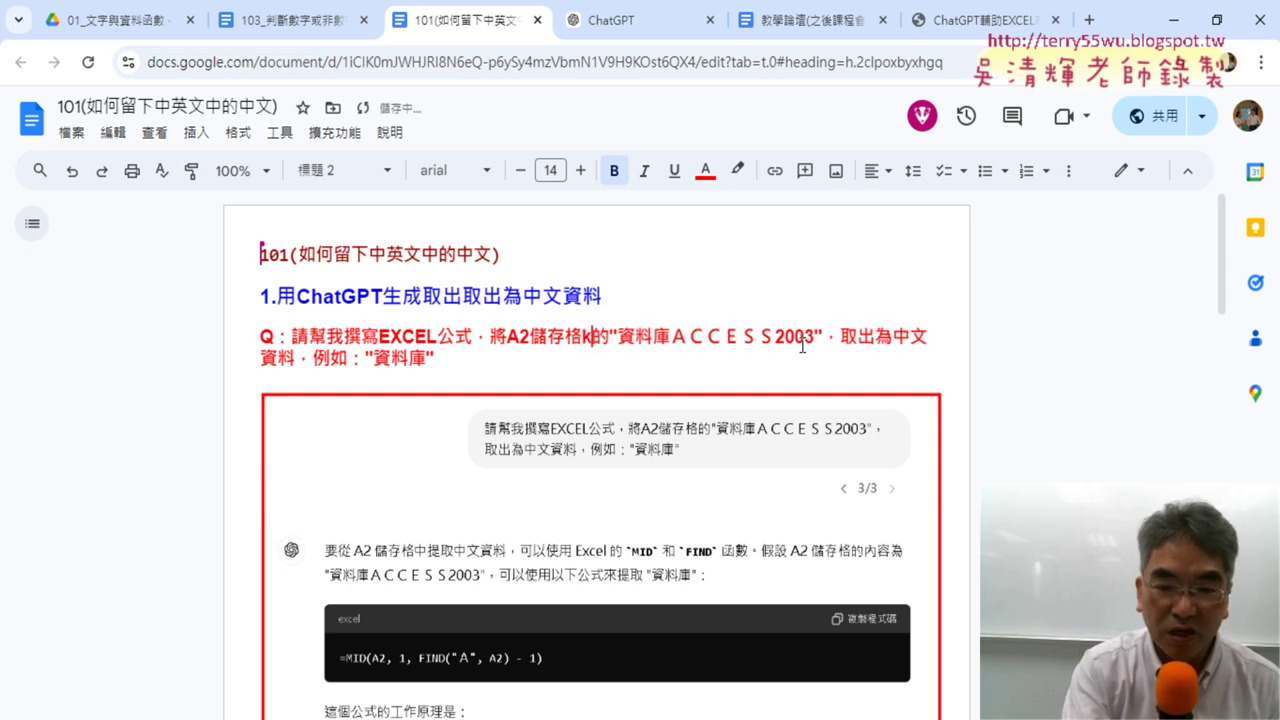
key(BackSpace)
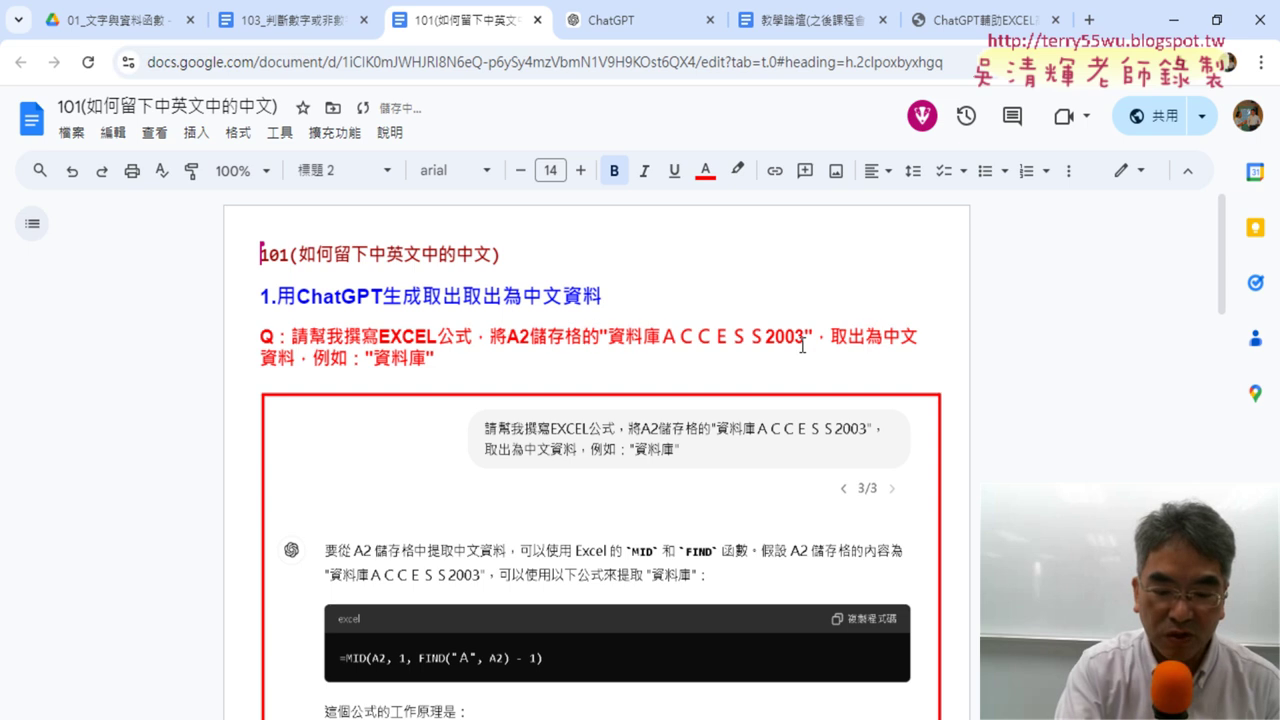
text(k)
key(BackSpace)
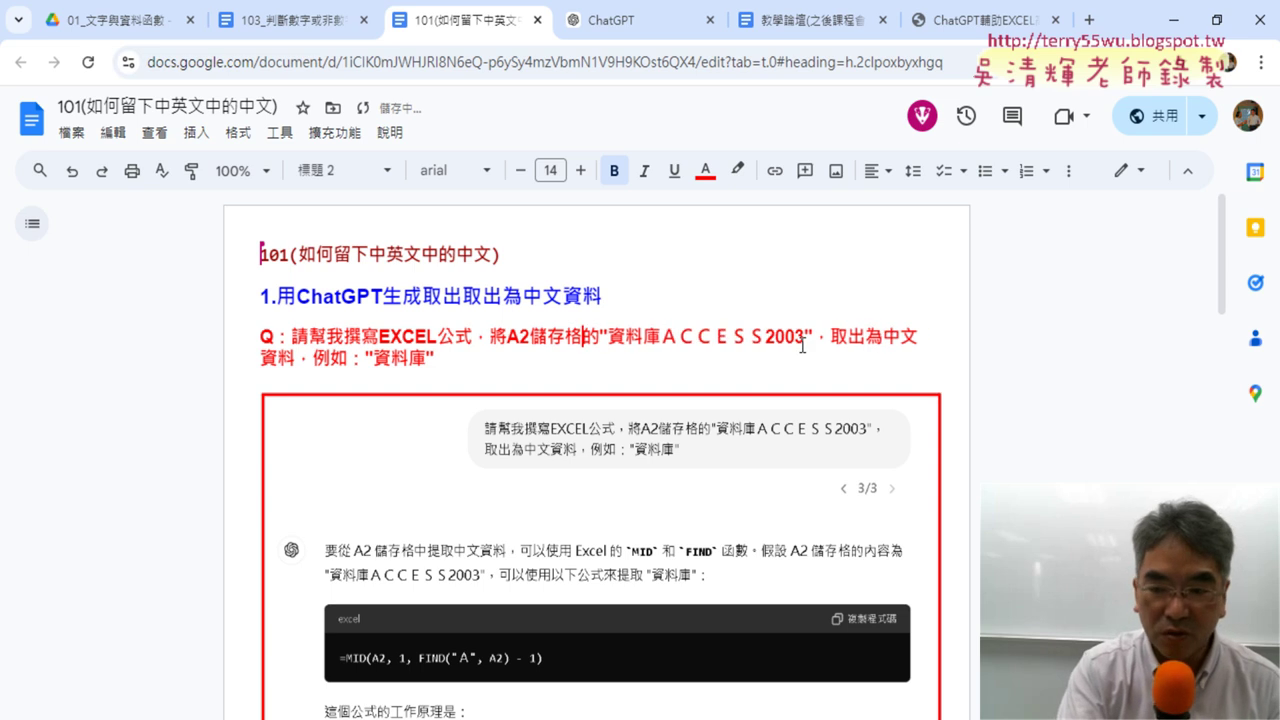
text(d9)
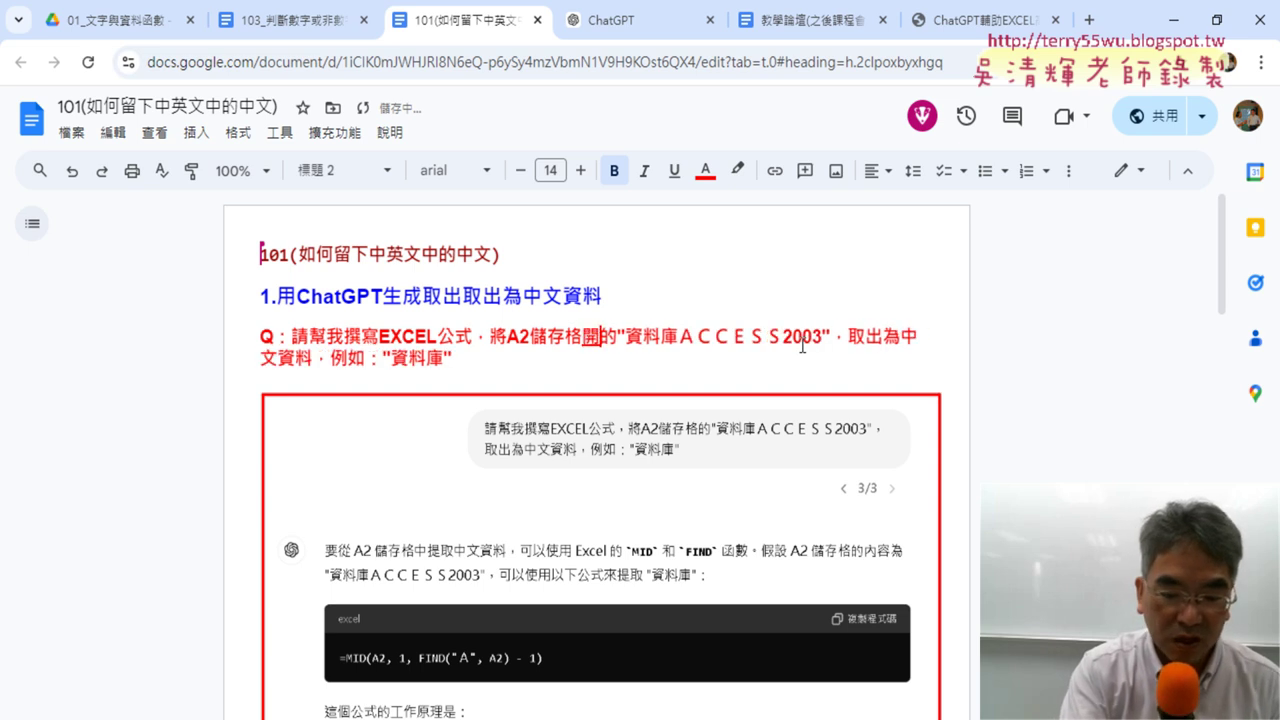
key(space)
text(w.)
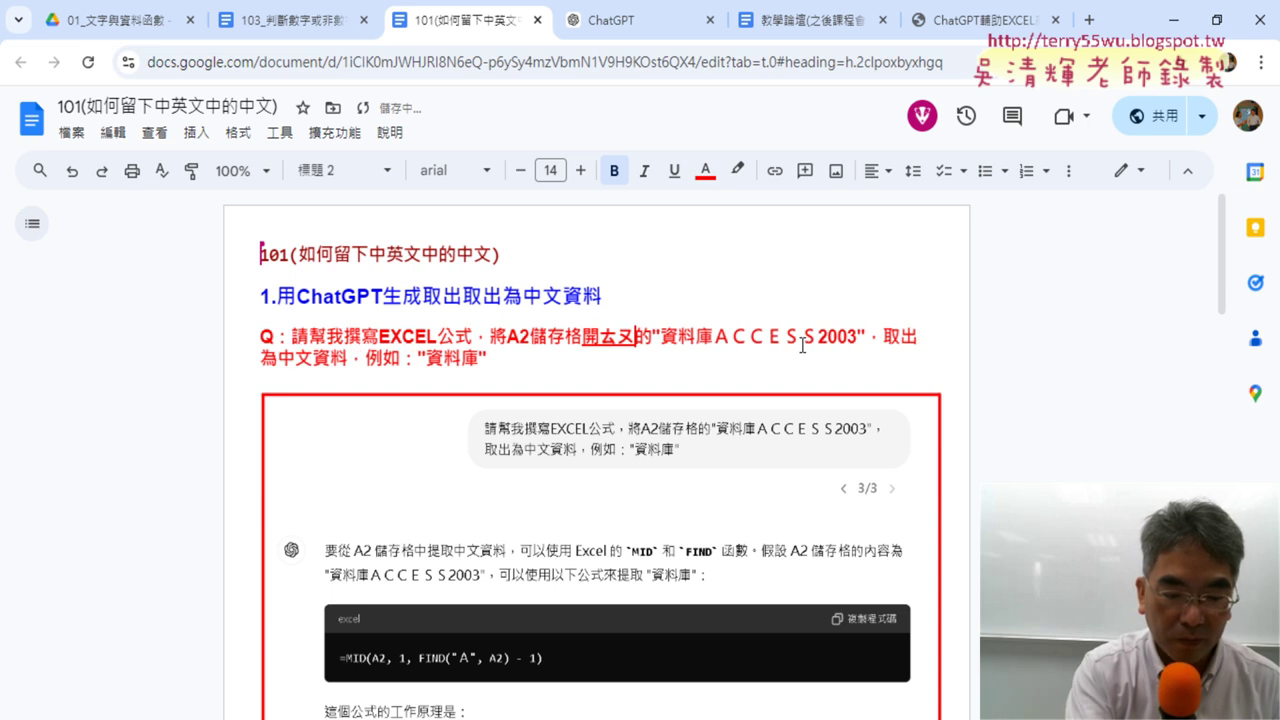
text(6)
key(Return)
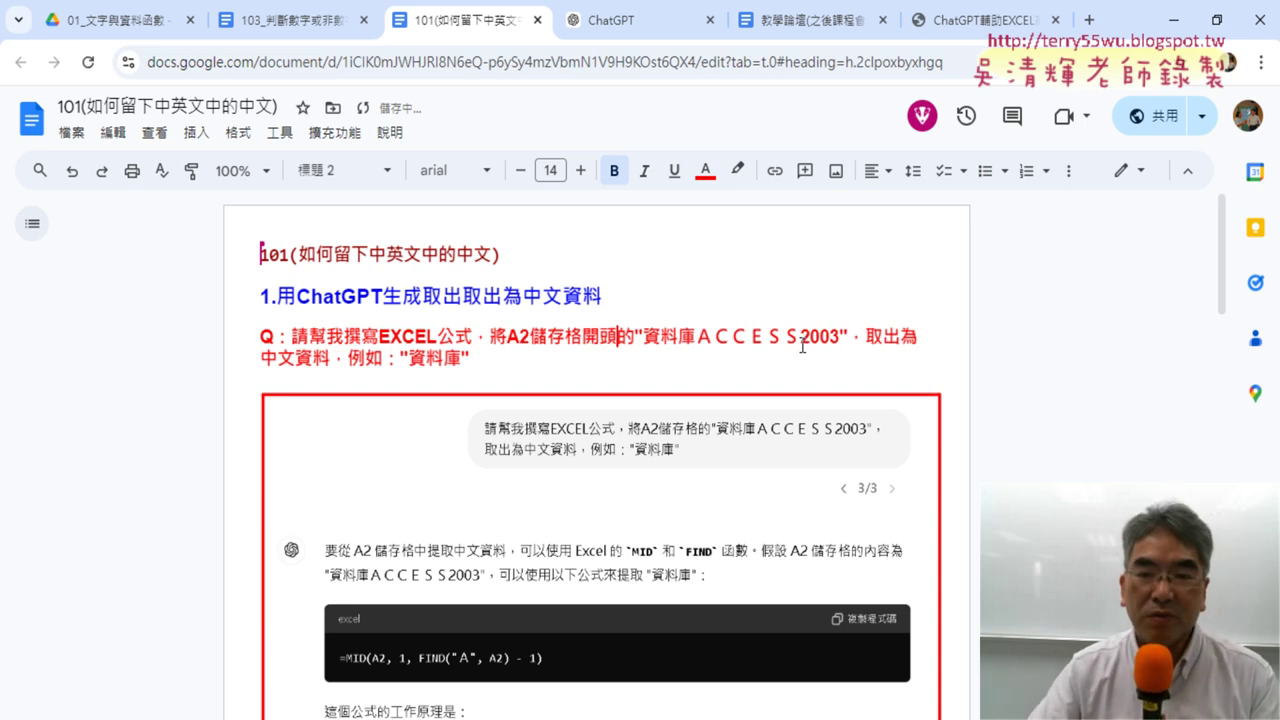
drag(642, 337, 695, 335)
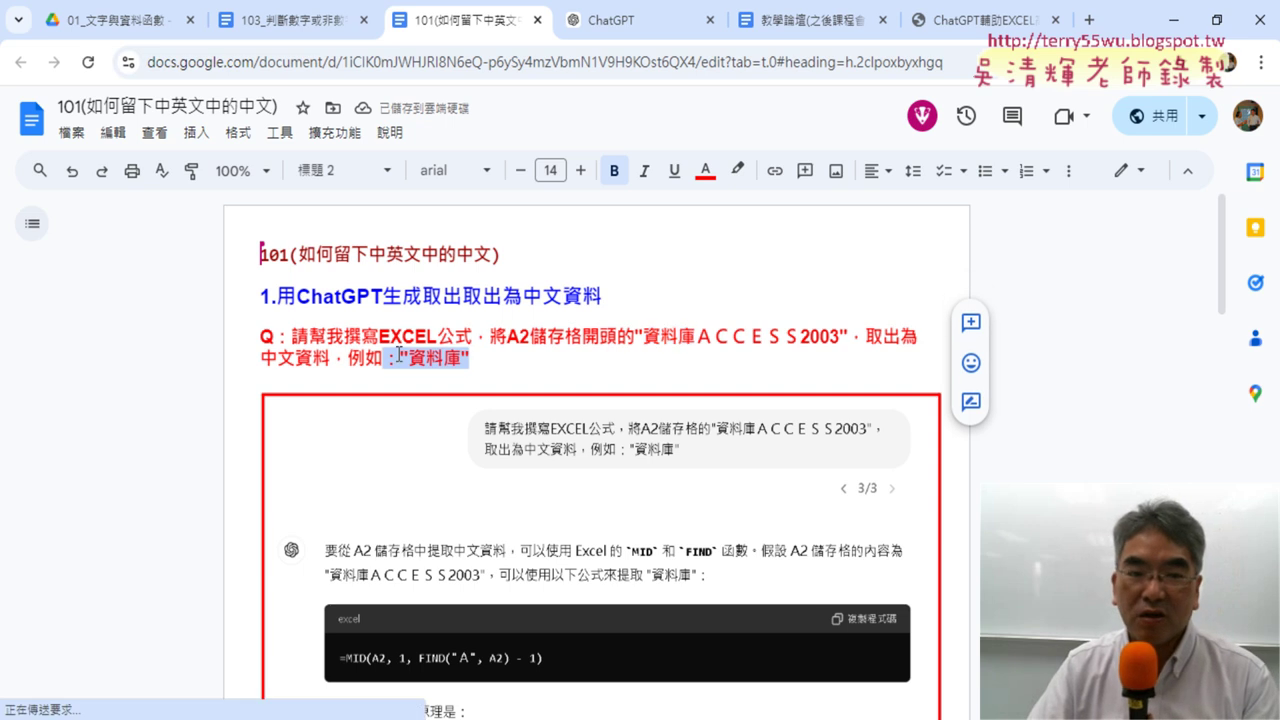
drag(484, 356, 291, 337)
key(ctrl+c)
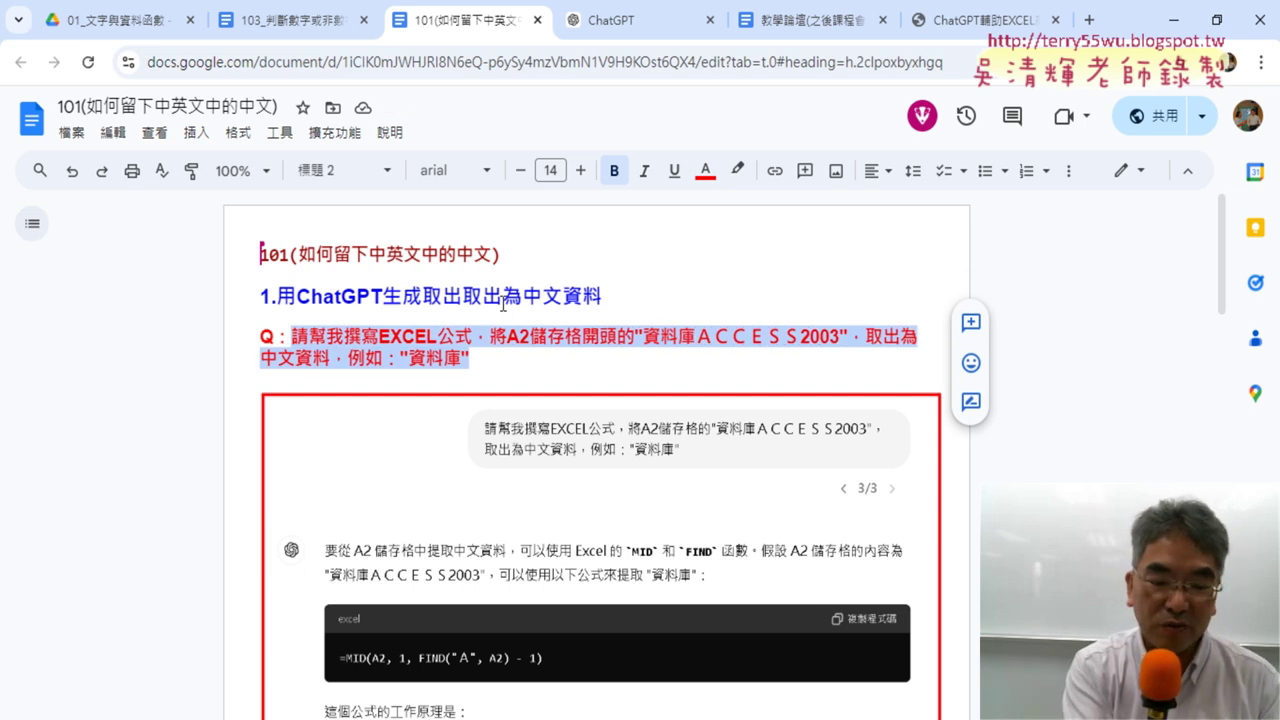
Ask ChatGPT the revised question, review its LEFT/FIND("ＡＣＣＥＳＳ") formula, and minimize Chrome
click(655, 16)
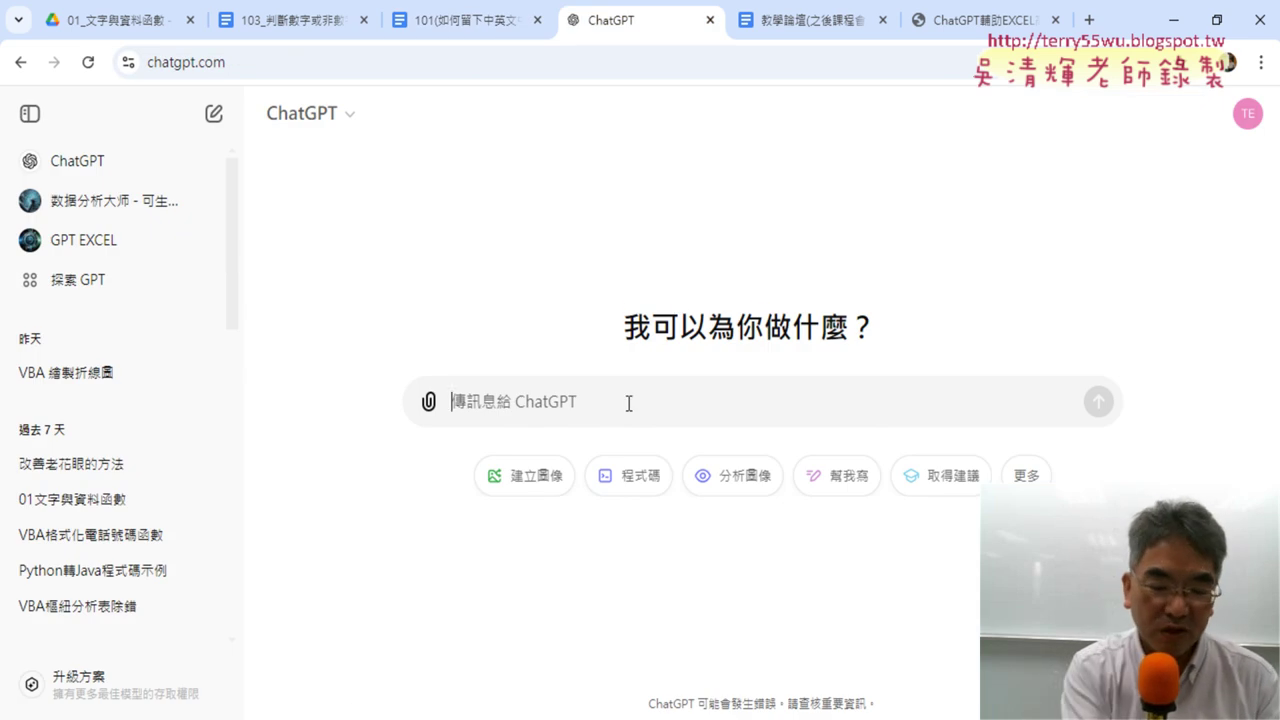
key(ctrl+v)
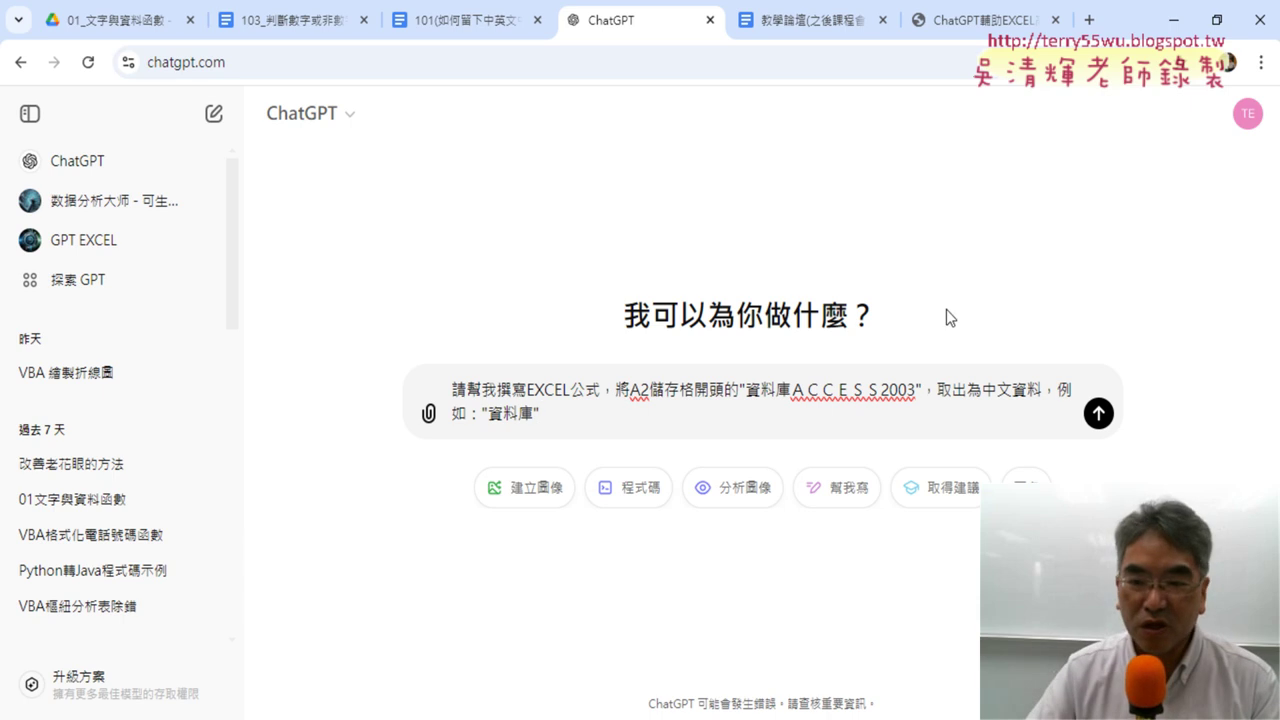
click(1098, 413)
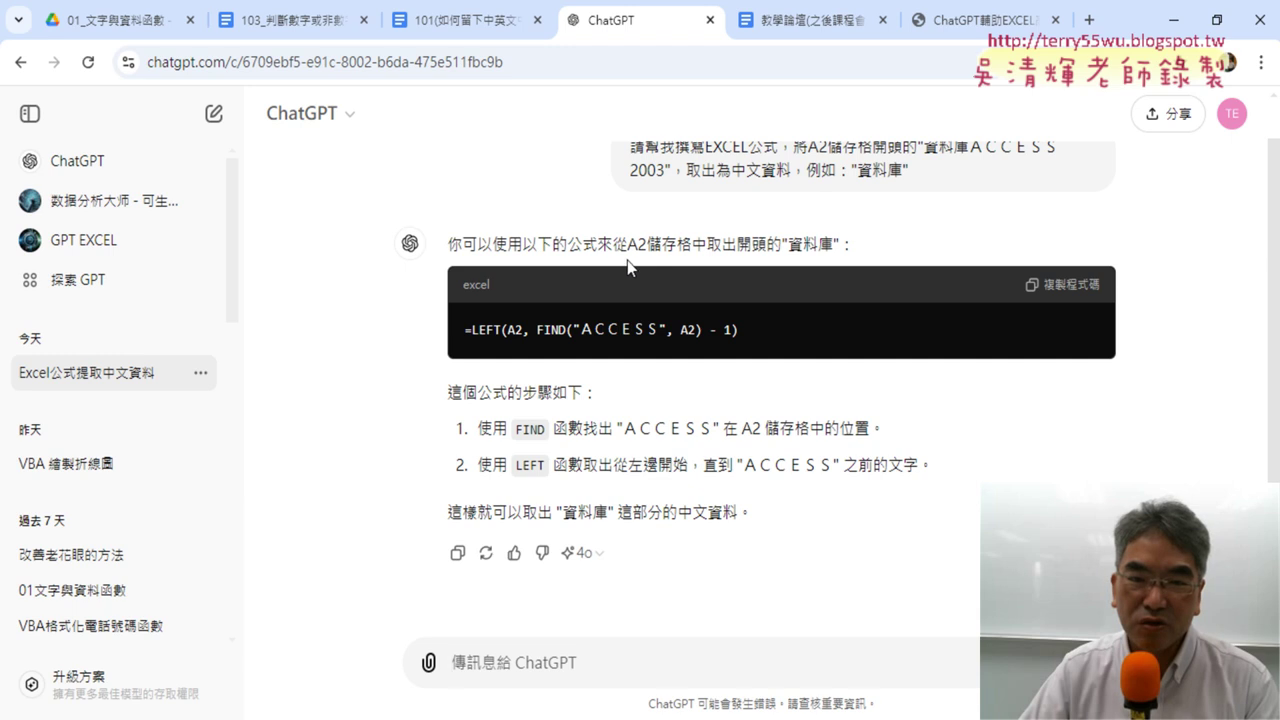
drag(538, 330, 666, 330)
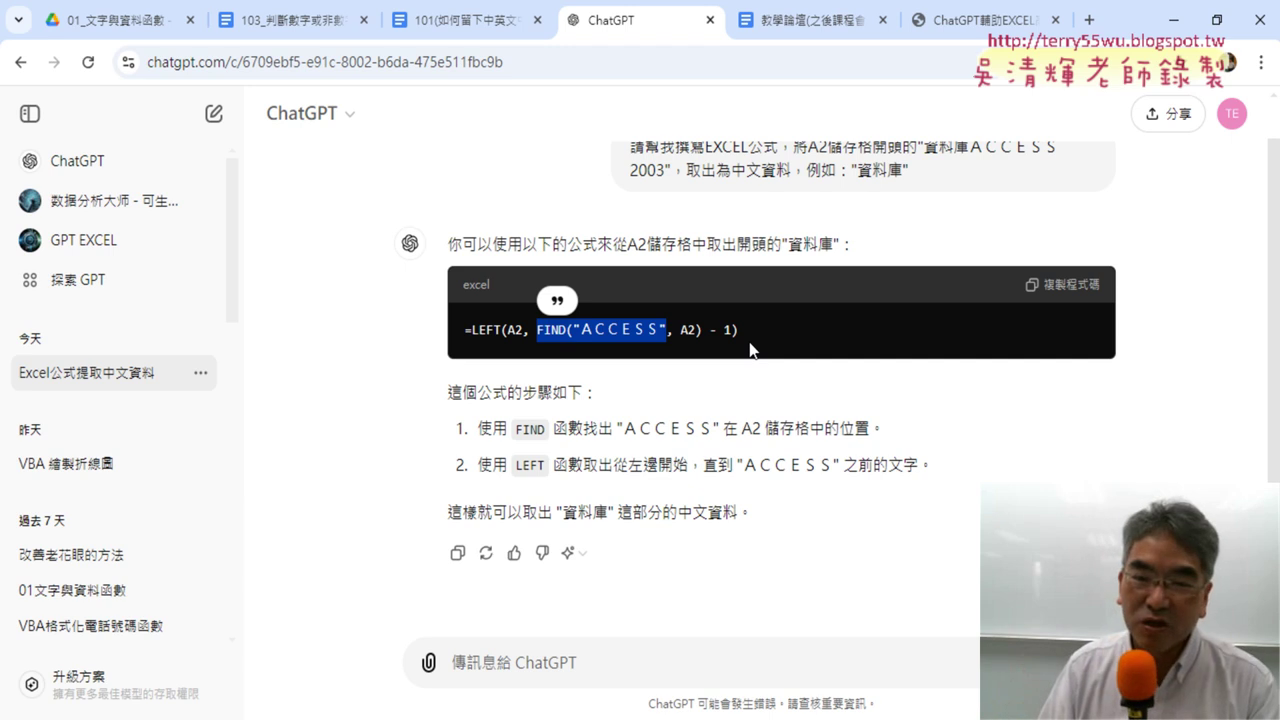
scroll(778, 415, up, 1)
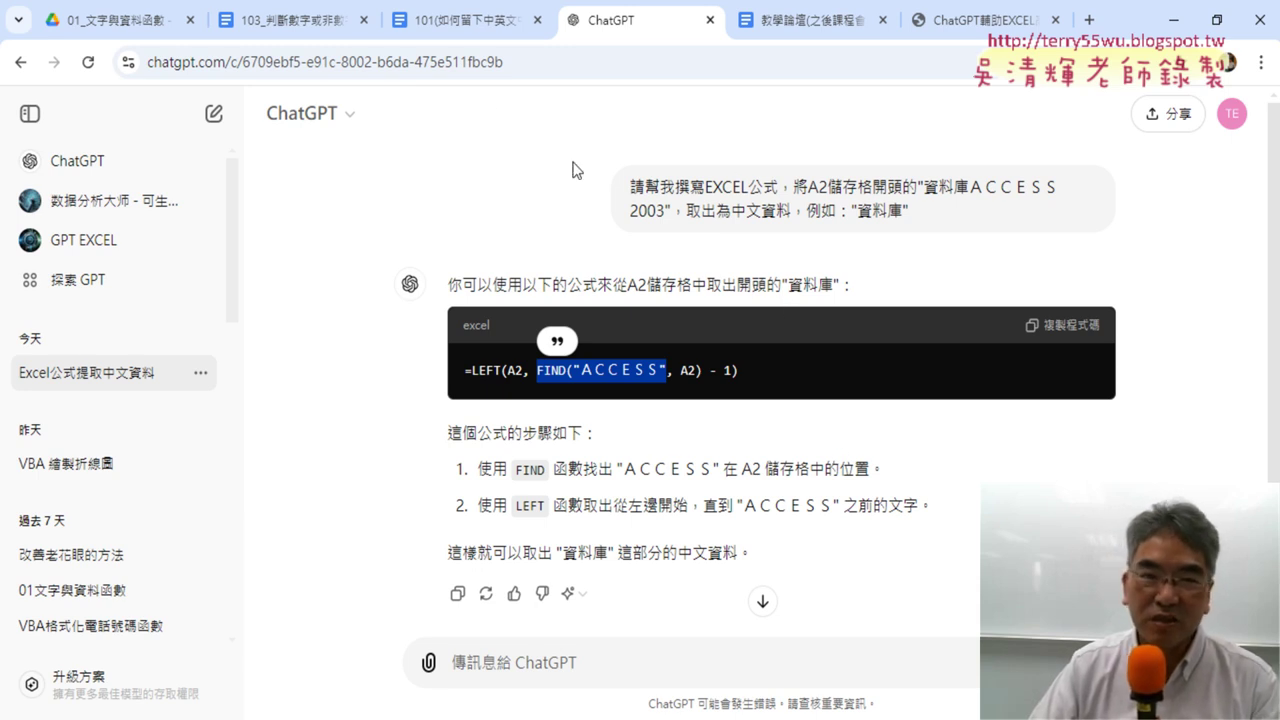
click(1173, 24)
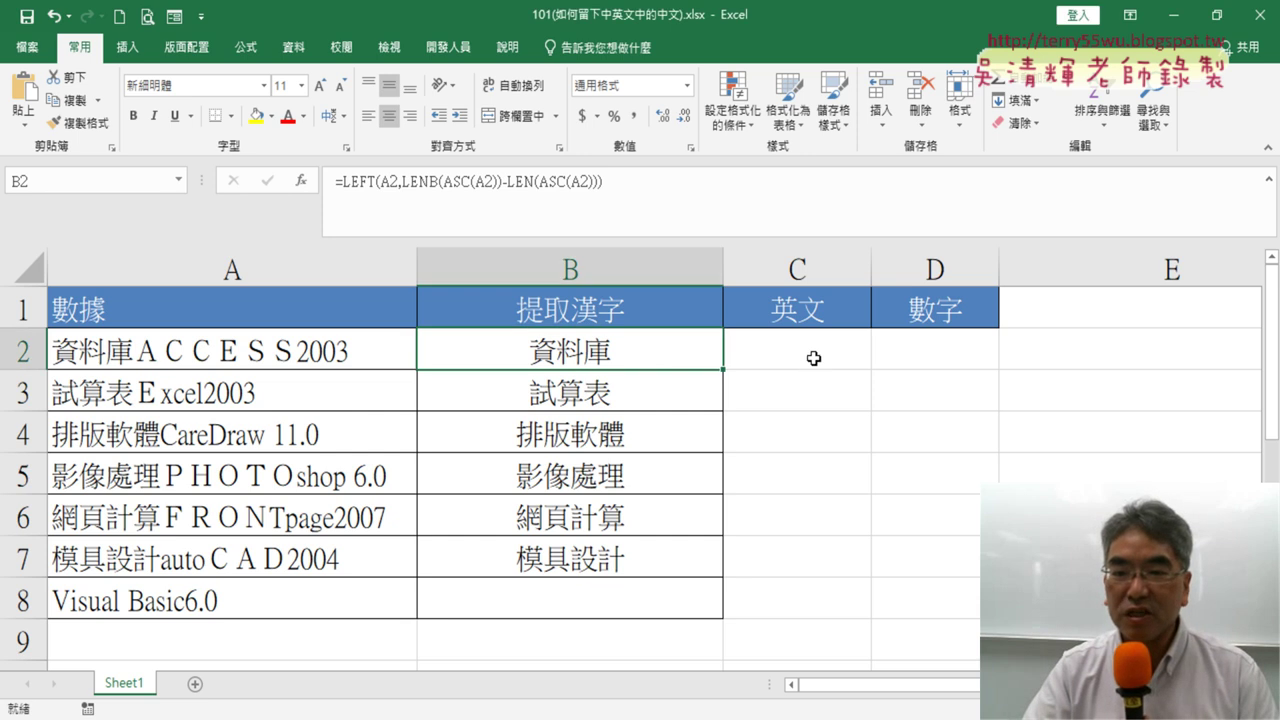
click(825, 355)
click(955, 352)
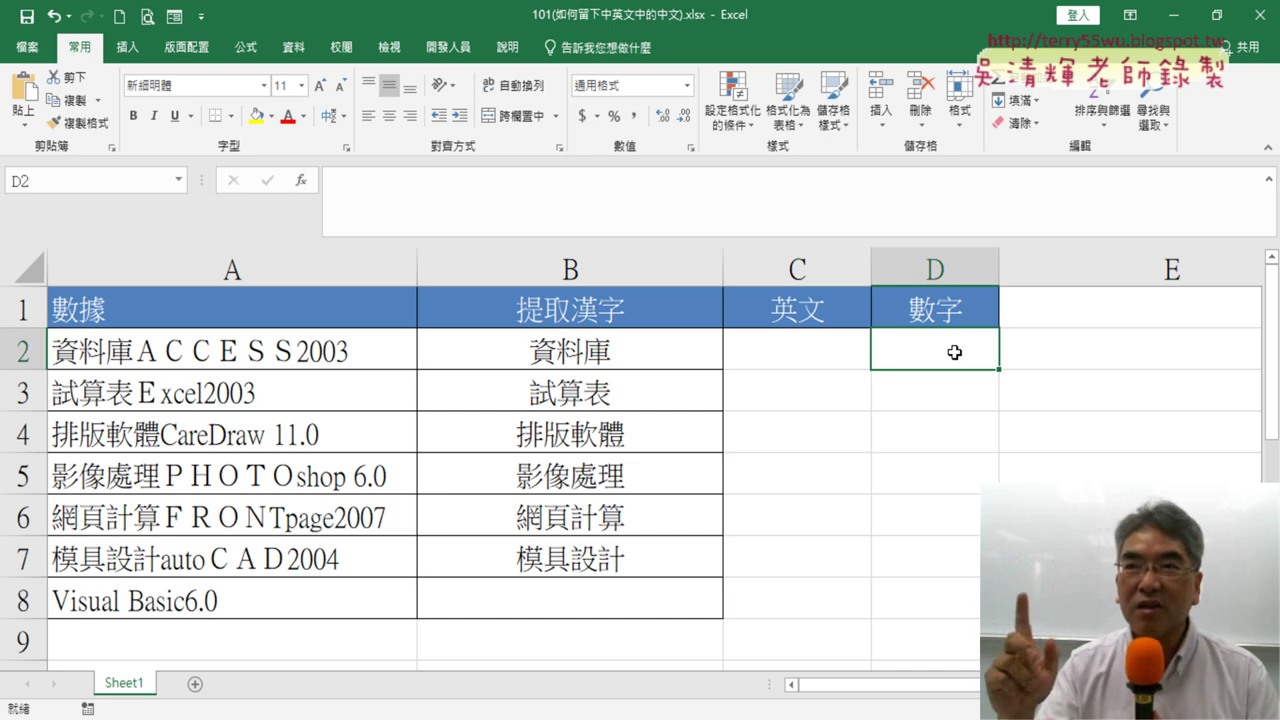
click(796, 356)
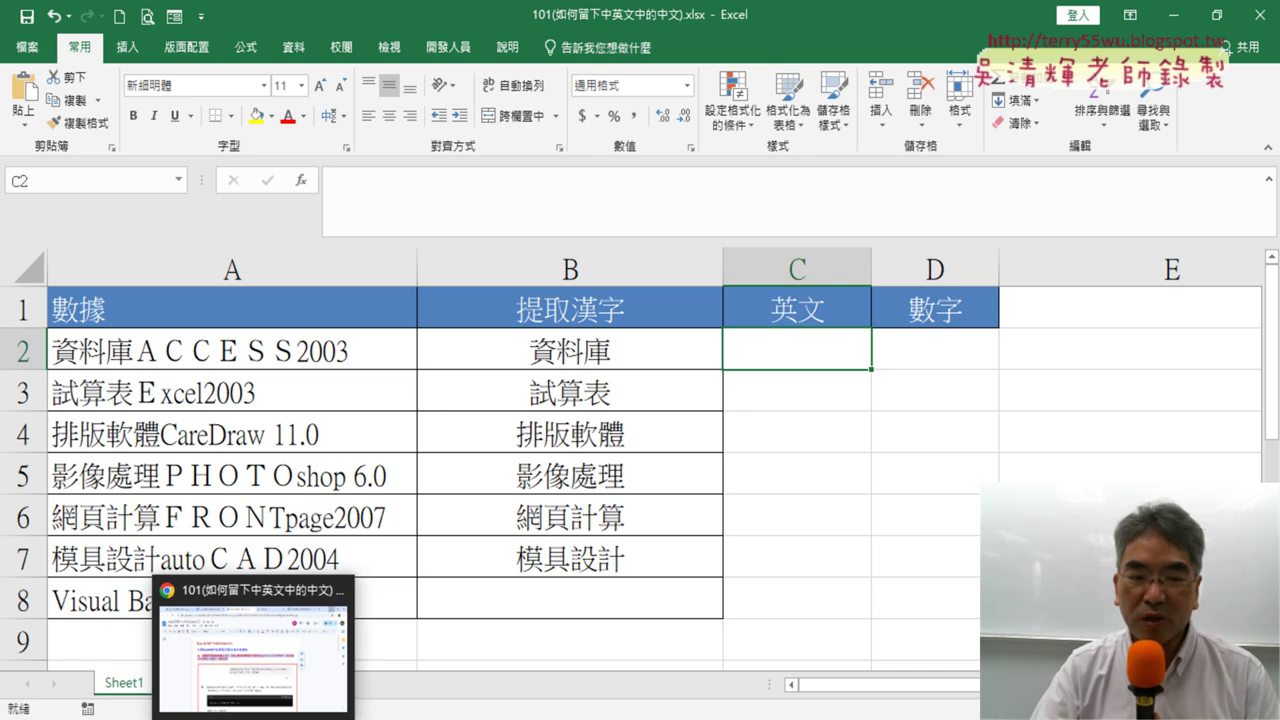
Scroll to the English-extraction question in the notes and highlight 英文 in yellow
click(277, 689)
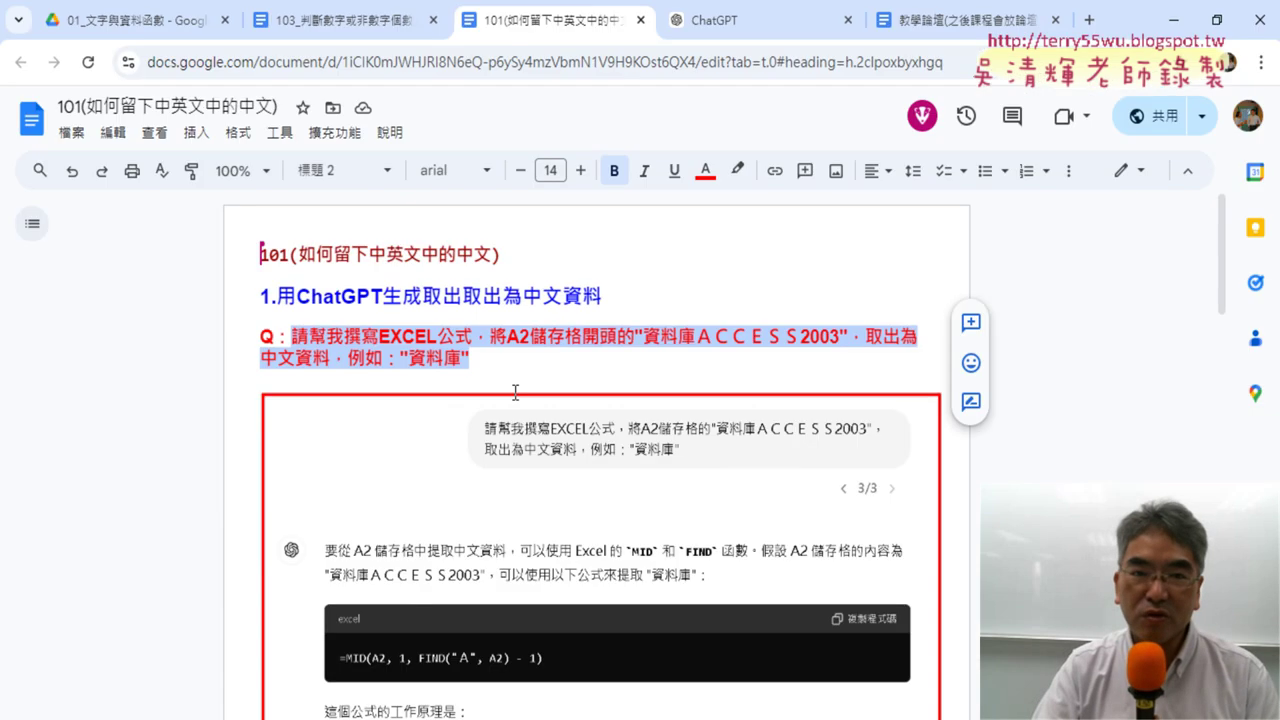
scroll(515, 391, down, 1)
scroll(515, 391, down, 5)
scroll(520, 388, down, 1)
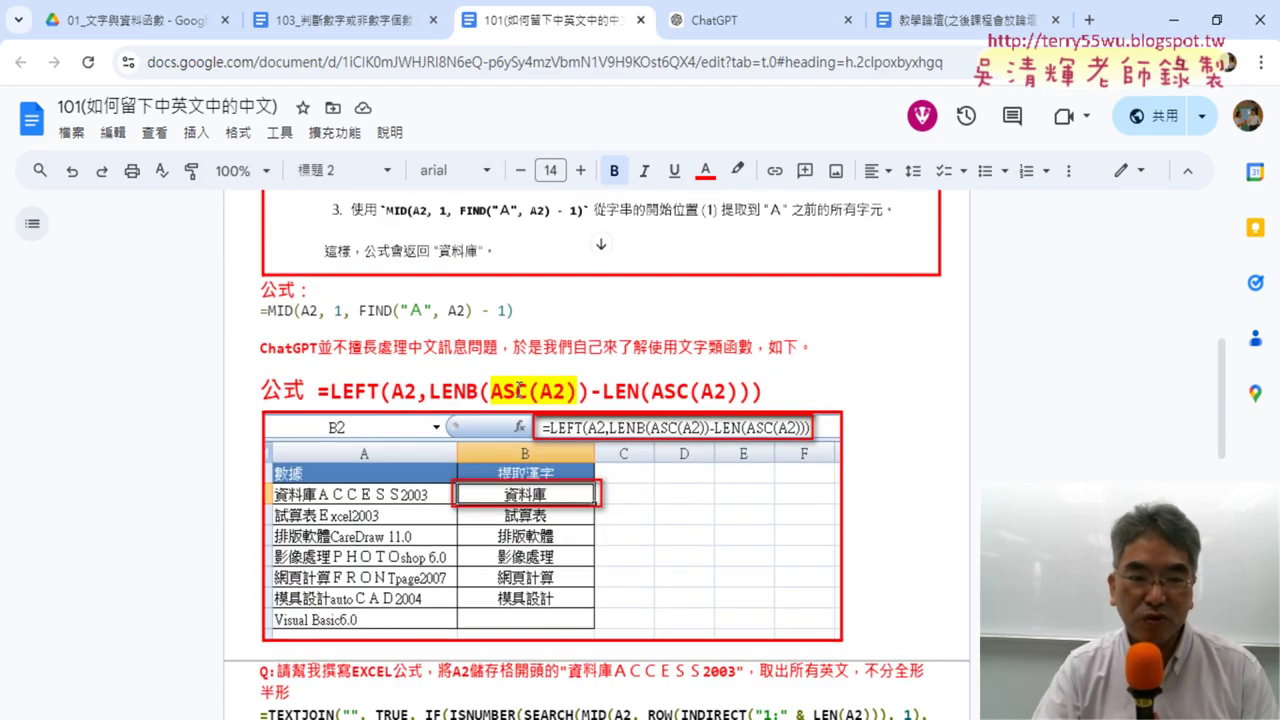
scroll(520, 388, down, 2)
scroll(520, 388, down, 1)
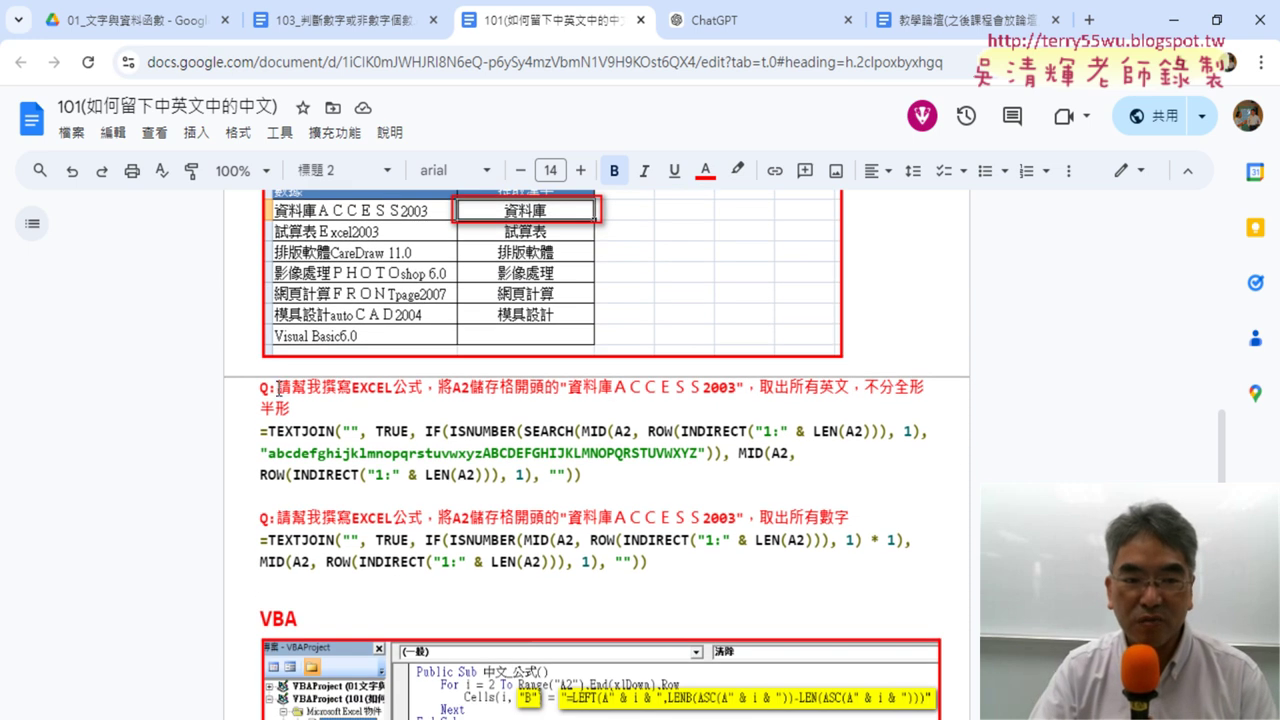
drag(278, 388, 850, 387)
click(737, 170)
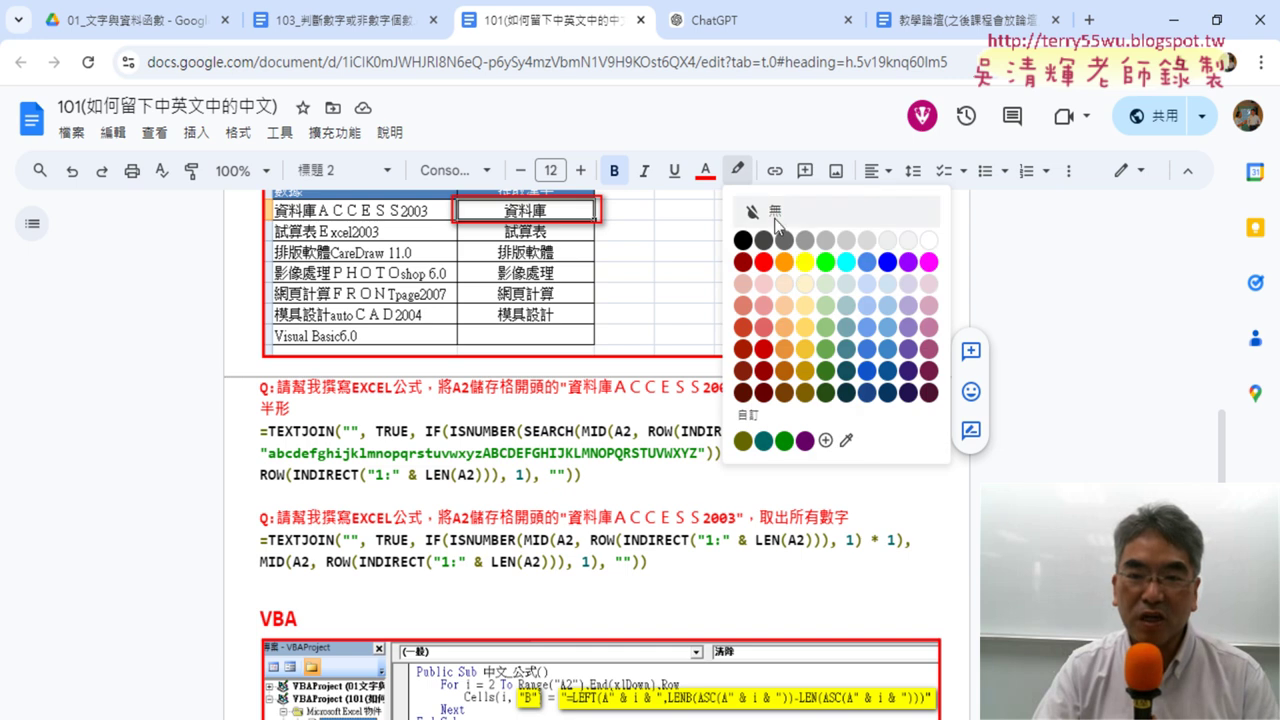
click(805, 264)
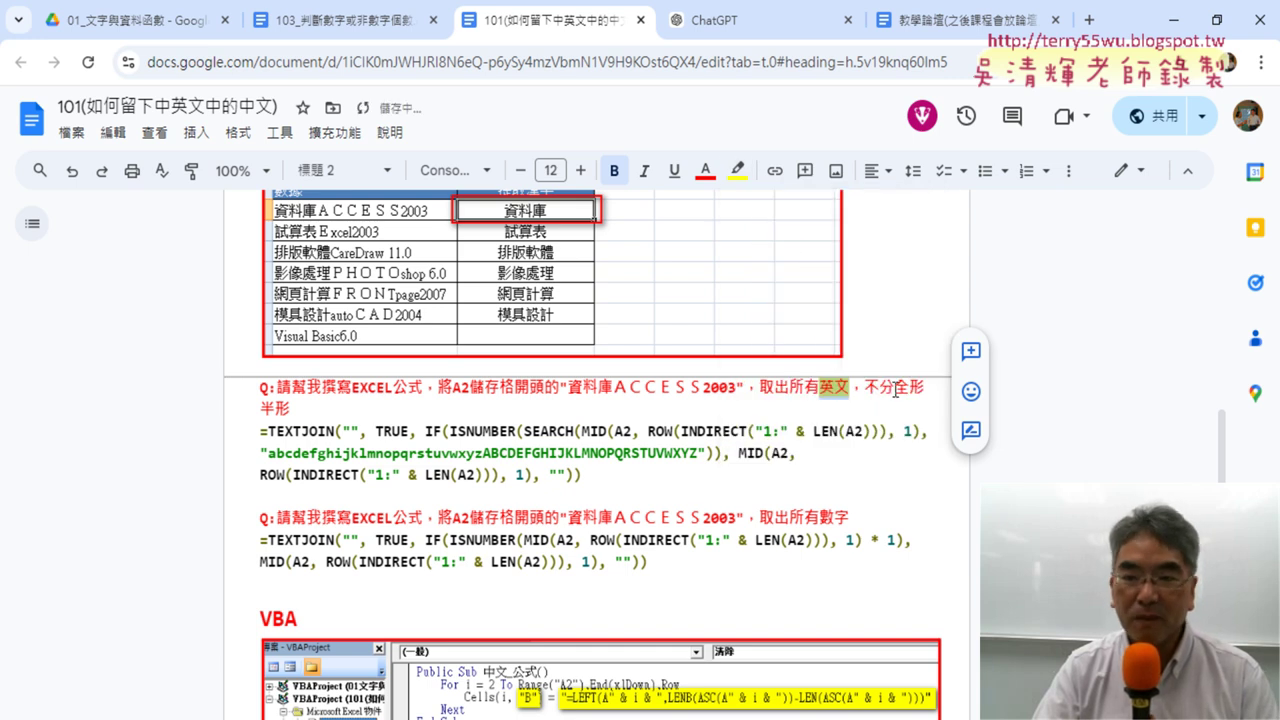
Highlight the phrase 全形半形 in yellow as well
drag(895, 388, 292, 409)
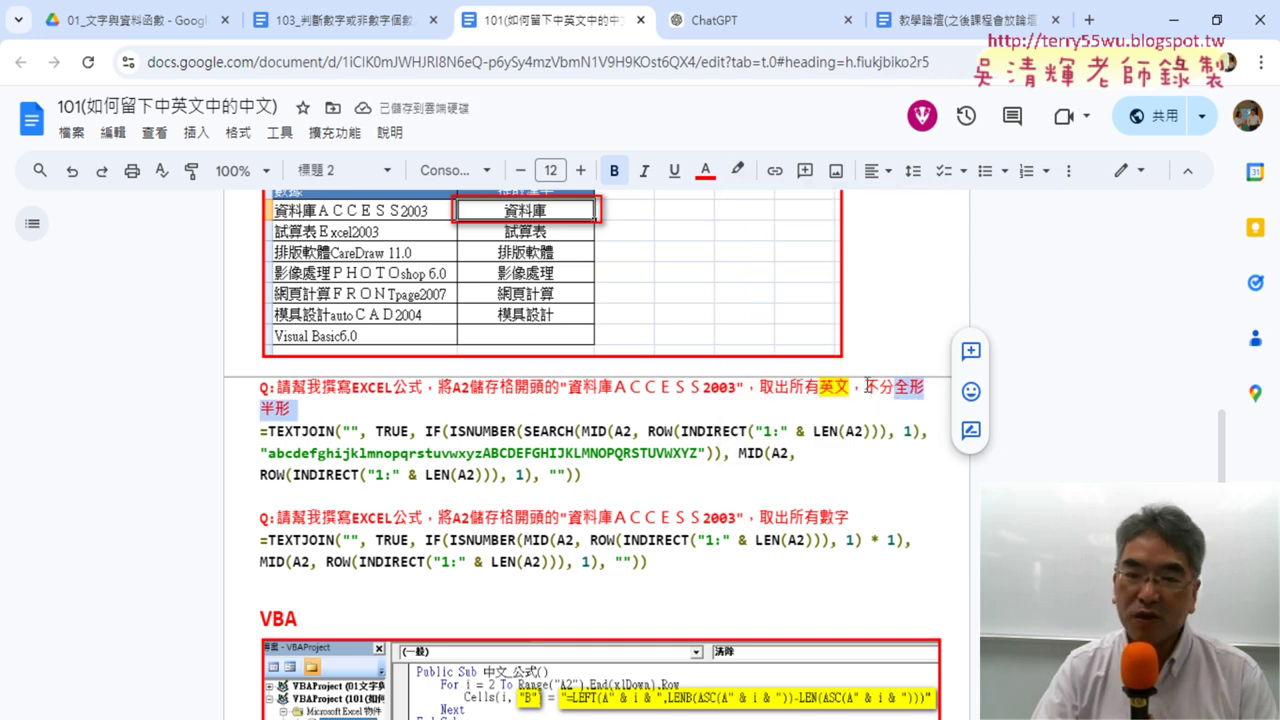
drag(866, 386, 752, 403)
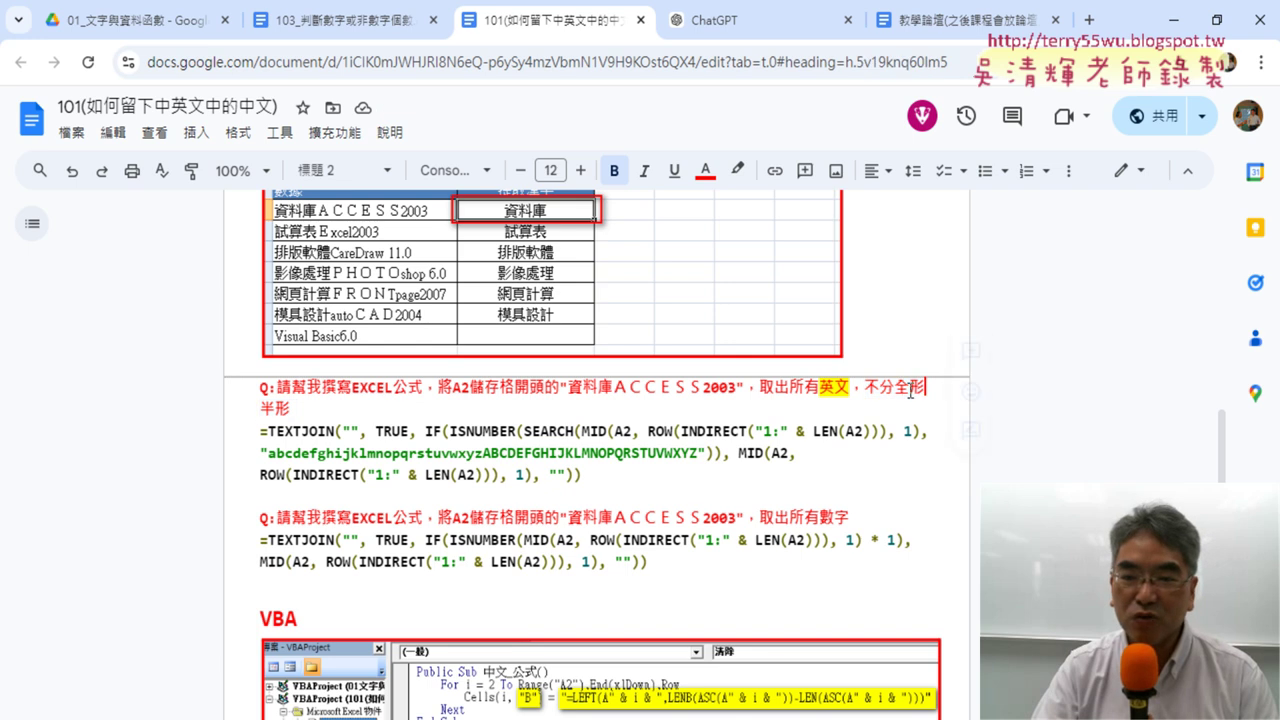
drag(895, 387, 892, 408)
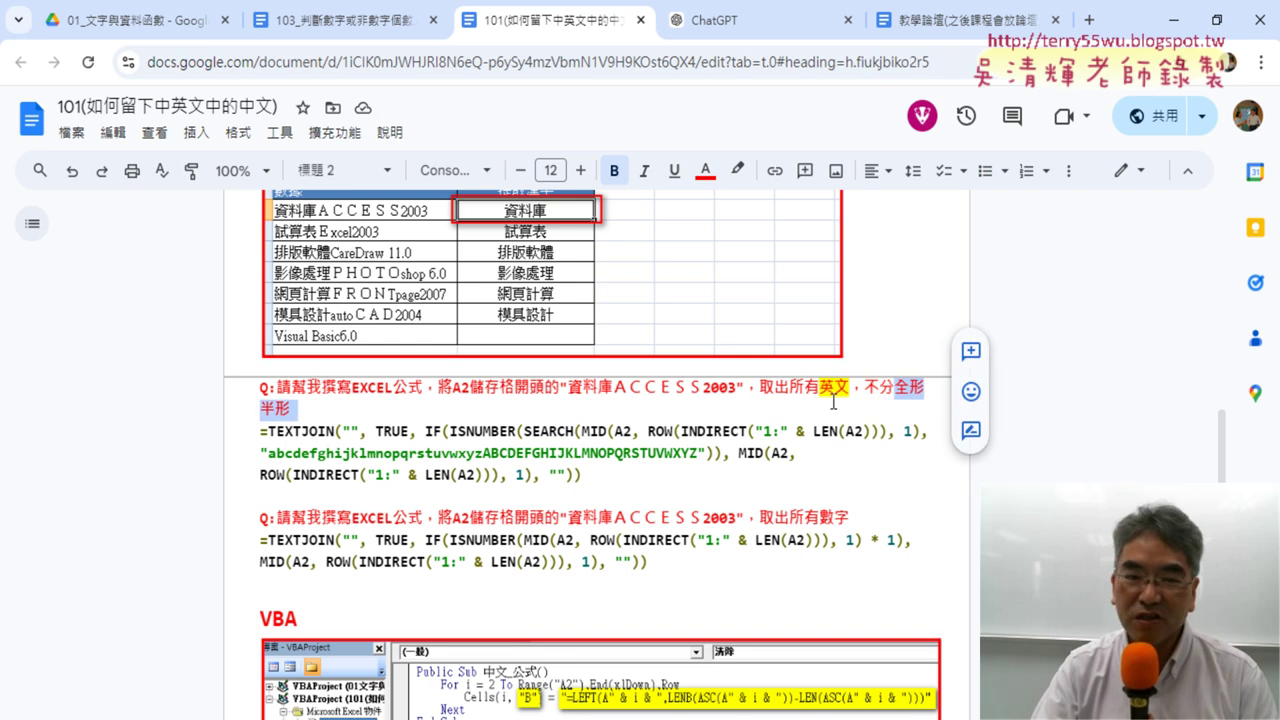
click(737, 170)
click(808, 262)
In ChatGPT, highlight the English-extraction question and its phrase 不分全形半形
click(714, 20)
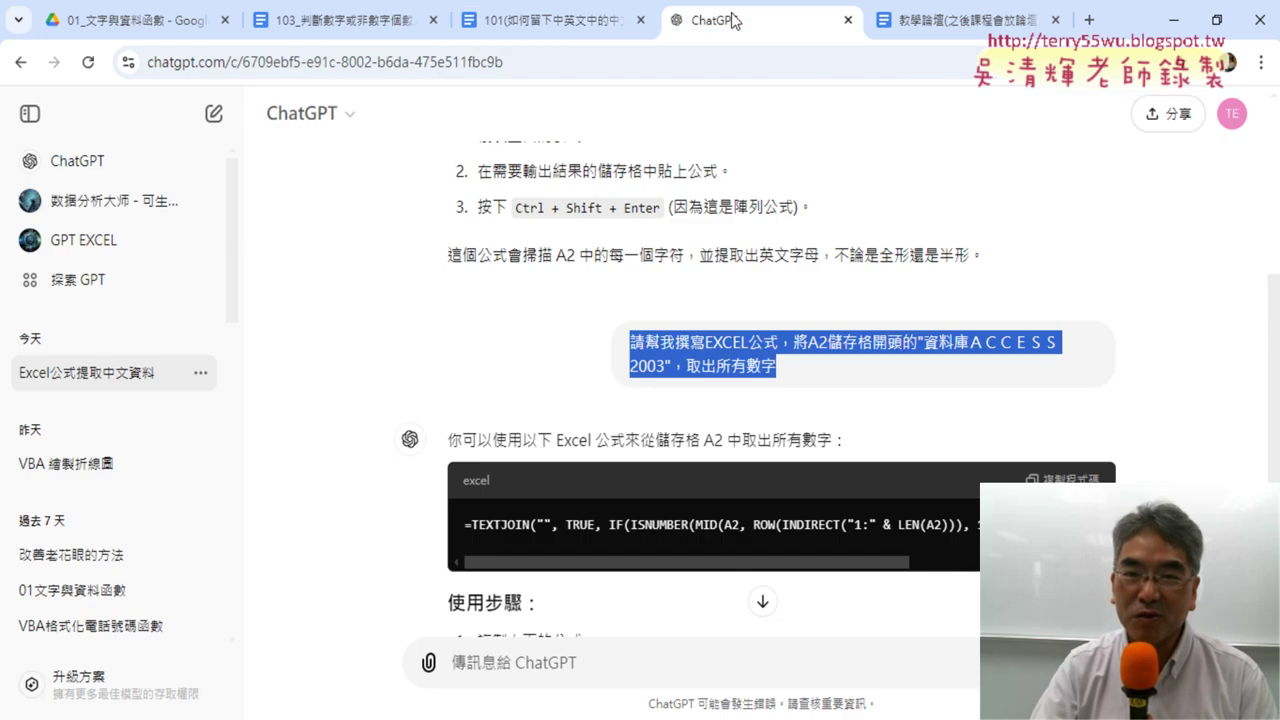
scroll(652, 195, down, 2)
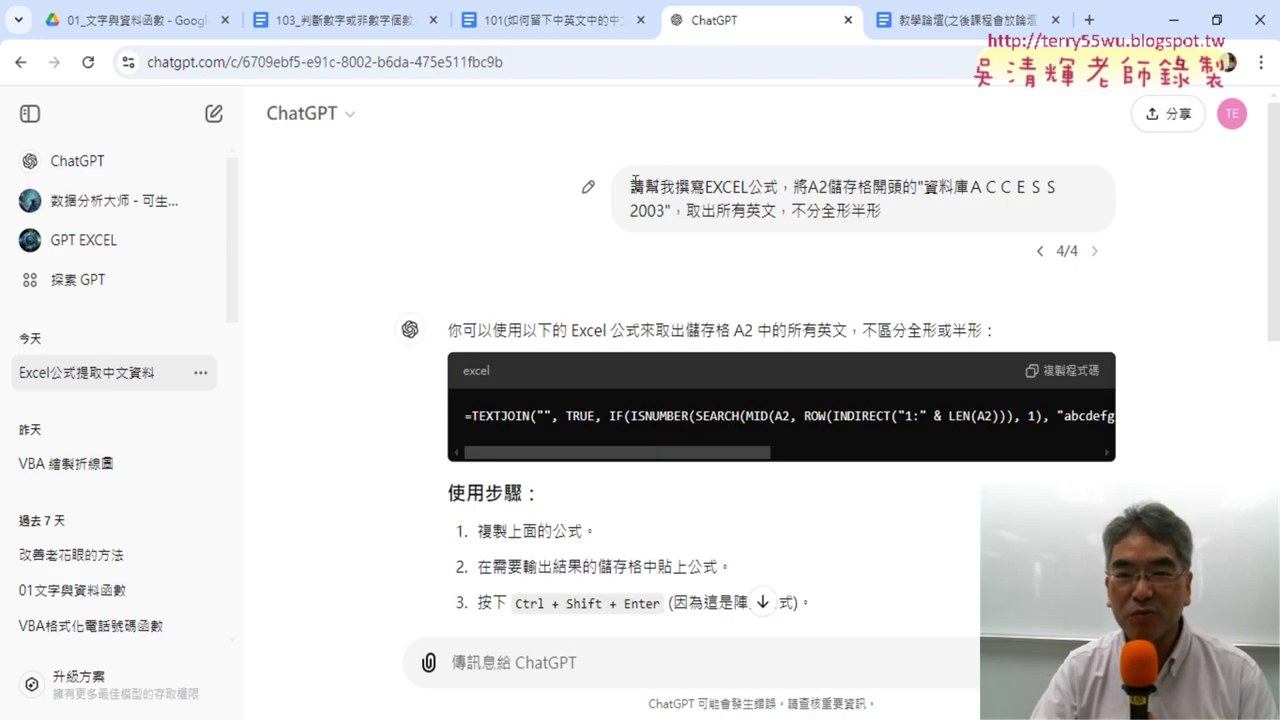
drag(634, 181, 1031, 217)
drag(880, 212, 791, 212)
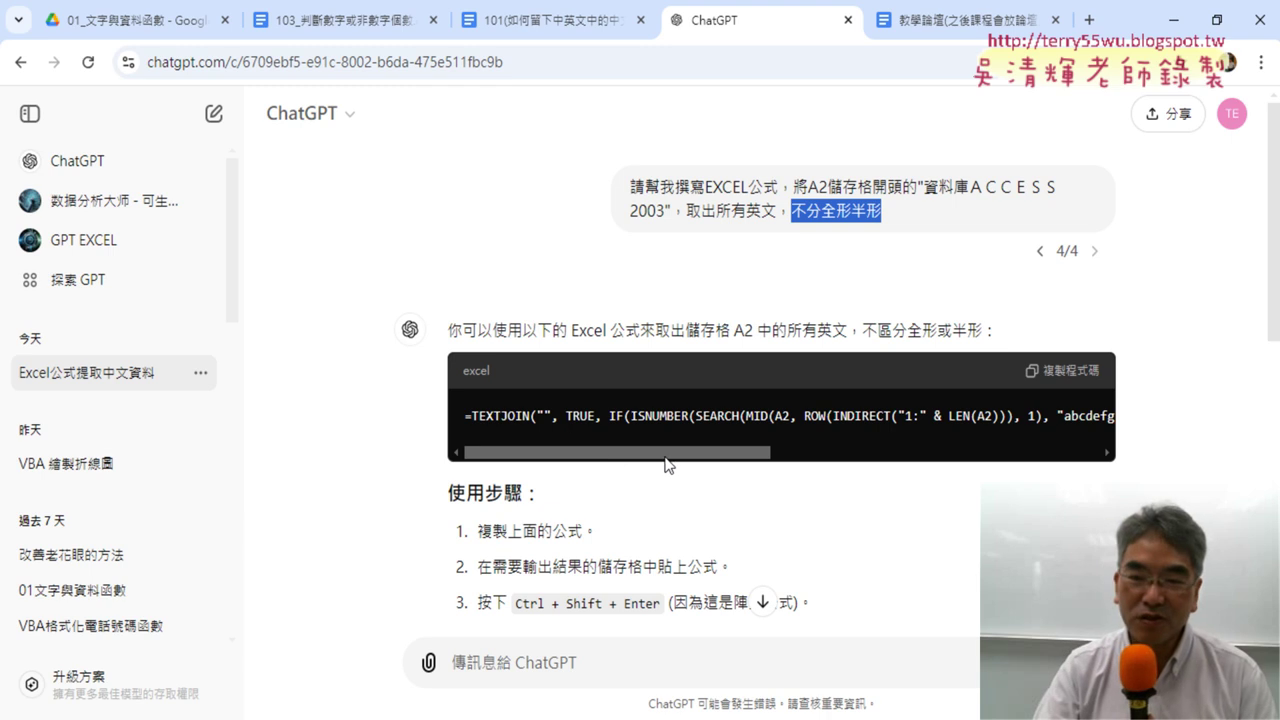
Highlight TEXTJOIN, ISNUMBER and the lowercase alphabet string in the answer's formula
drag(686, 452, 621, 455)
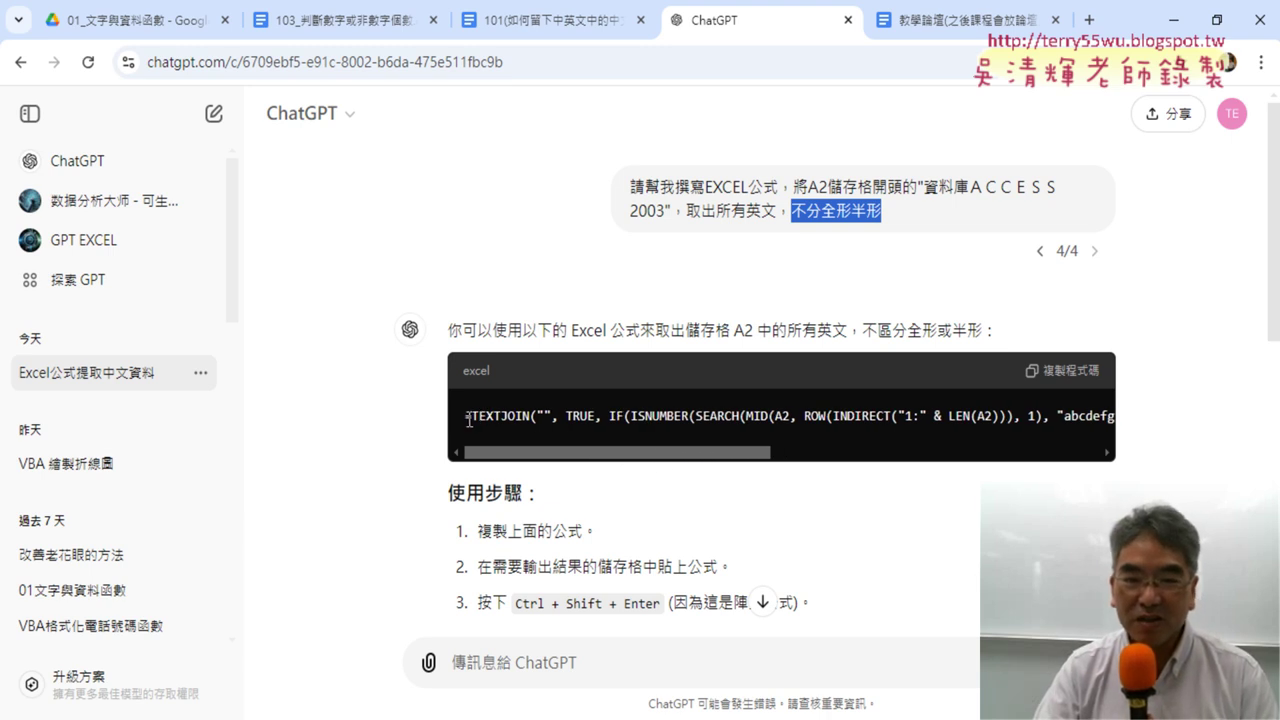
drag(474, 416, 533, 418)
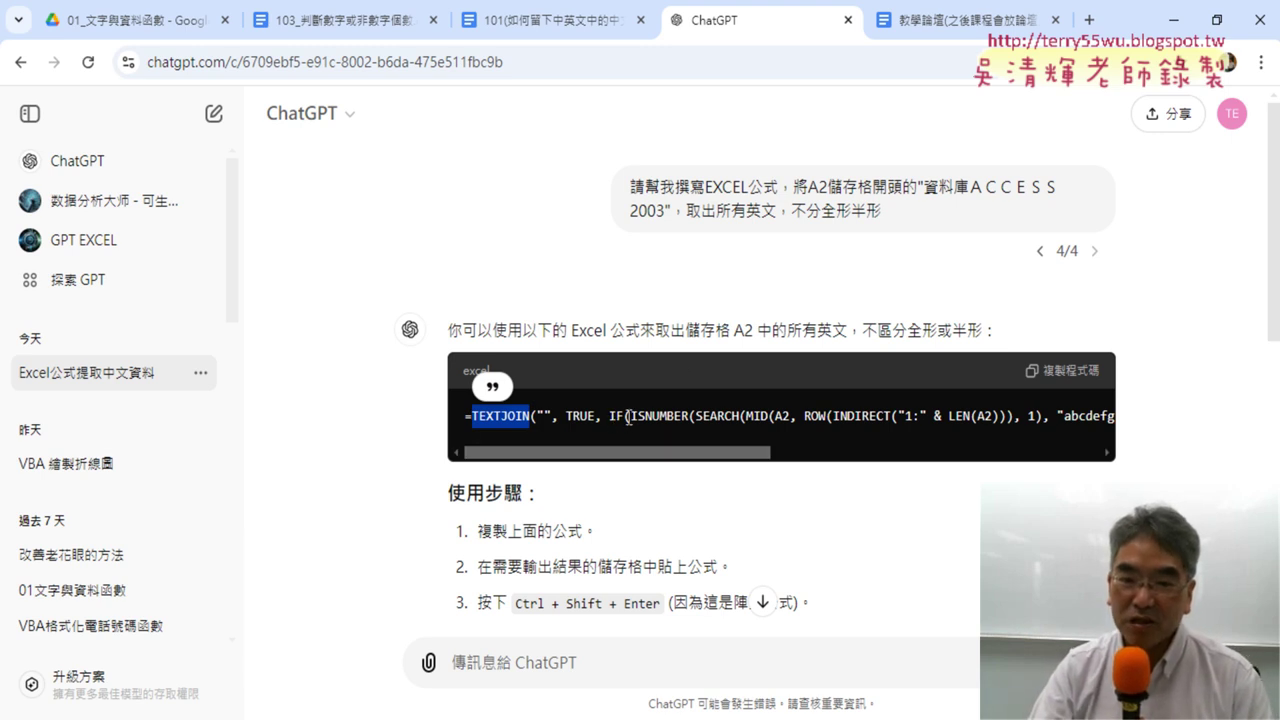
drag(630, 416, 691, 416)
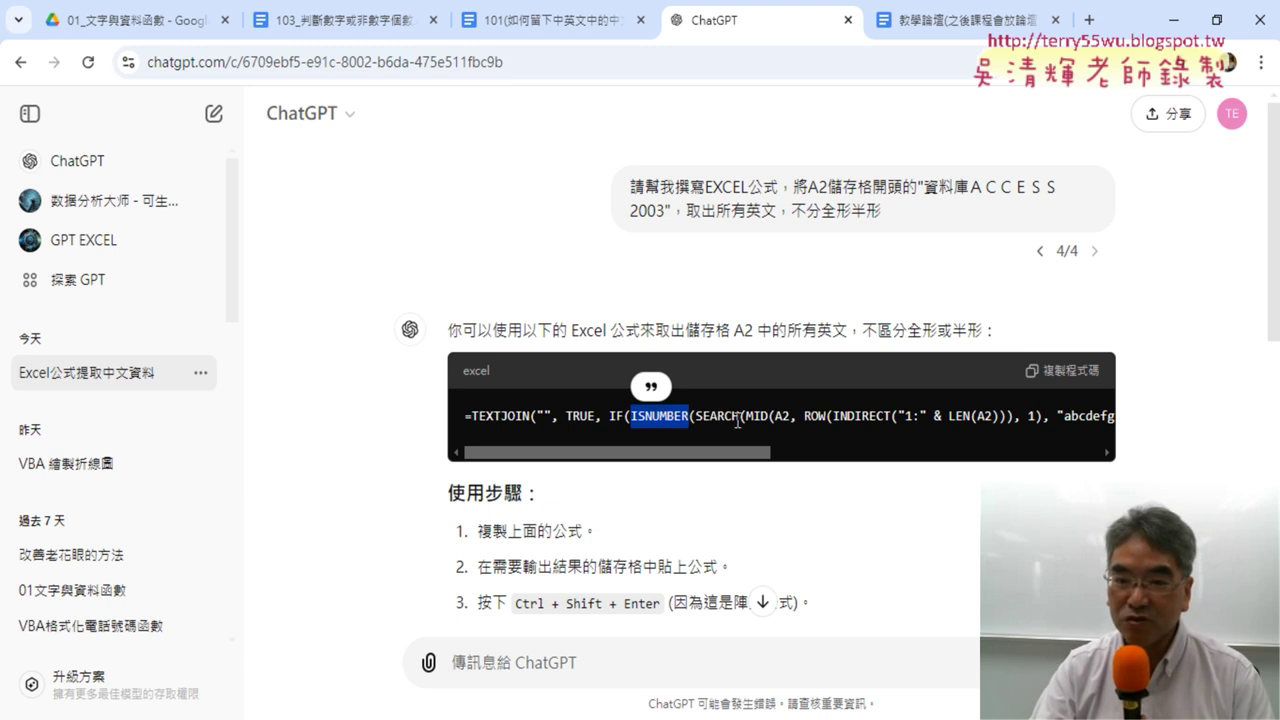
click(738, 418)
drag(703, 420, 695, 418)
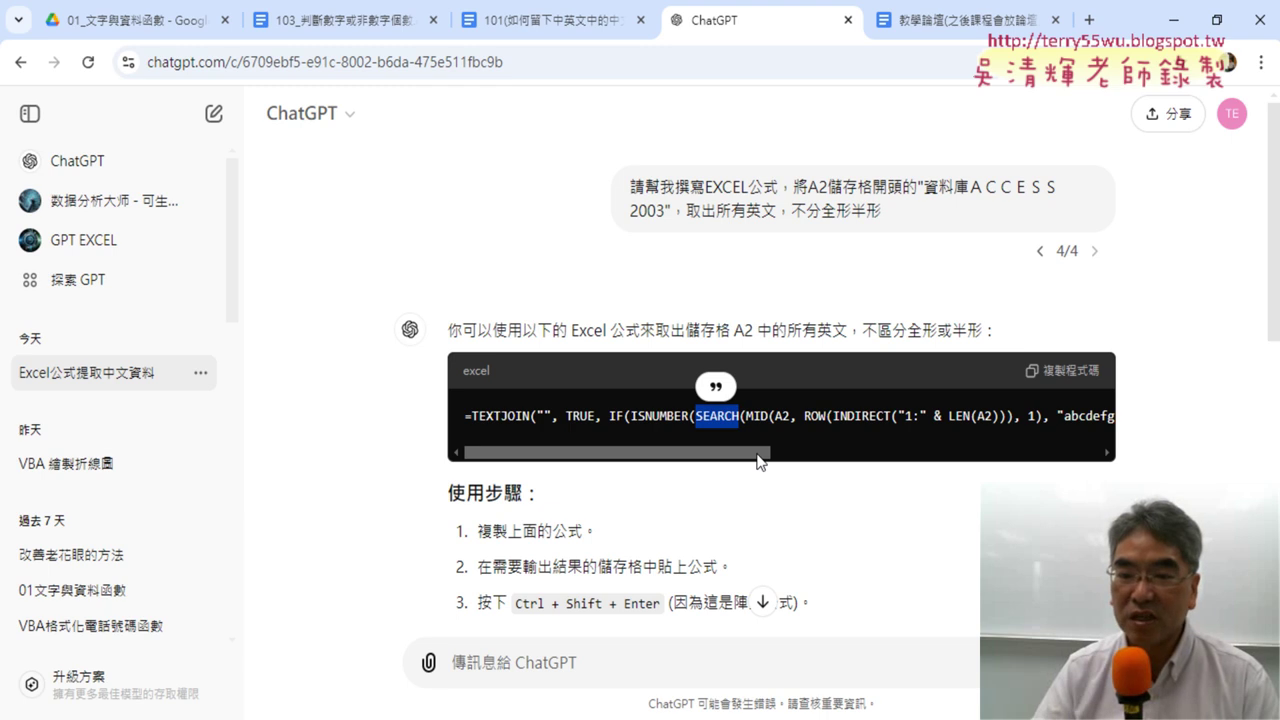
mouse_move(753, 452)
mouse_down()
mouse_move(800, 418)
mouse_move(788, 424)
mouse_up()
click(828, 421)
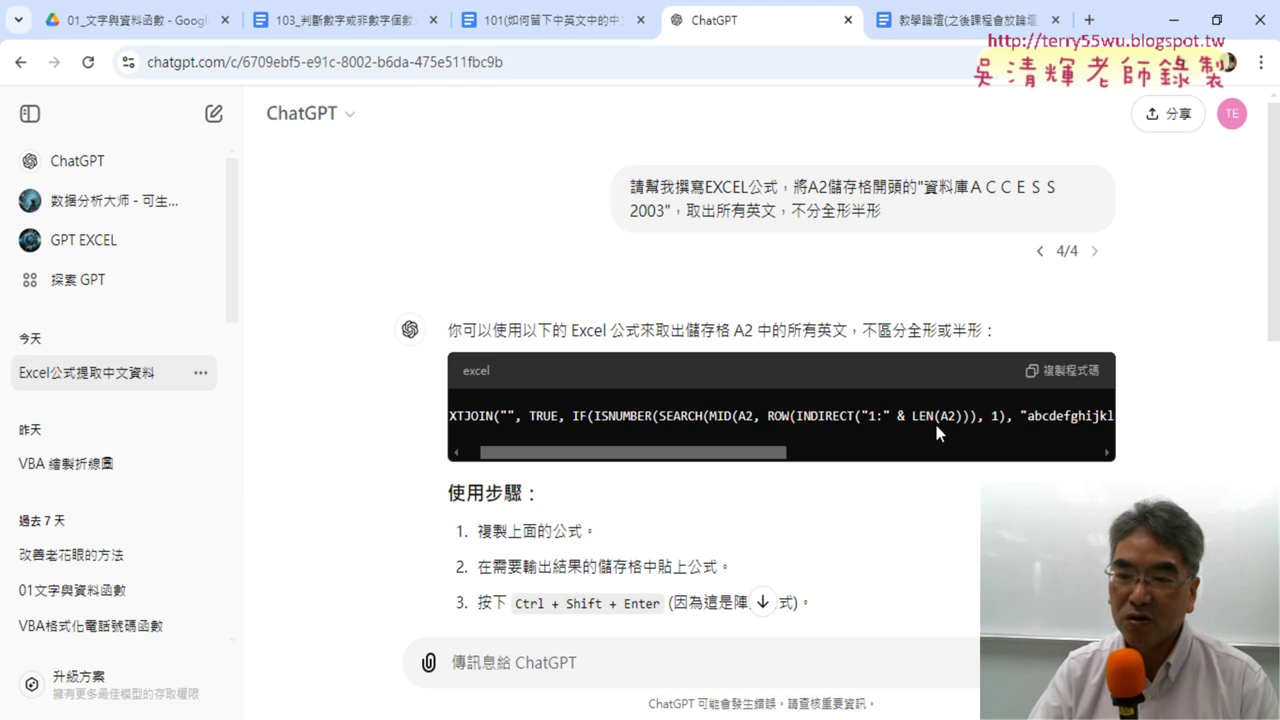
drag(771, 452, 935, 459)
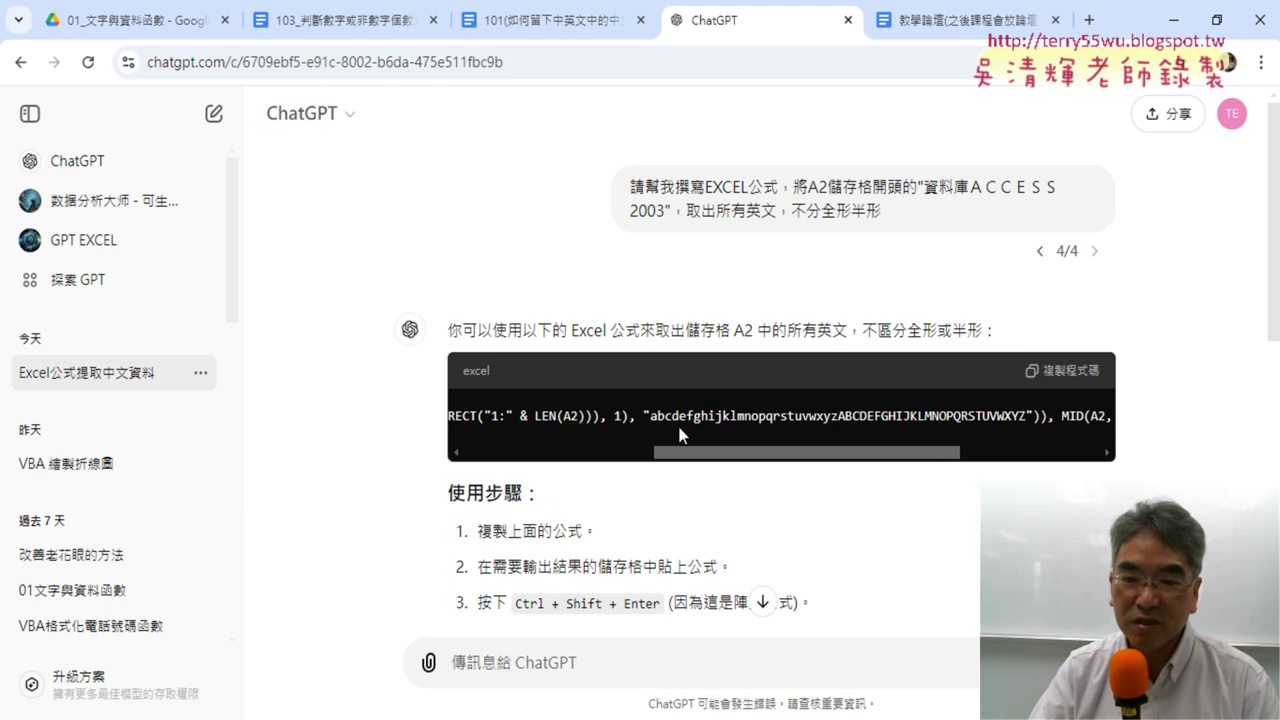
drag(673, 415, 838, 415)
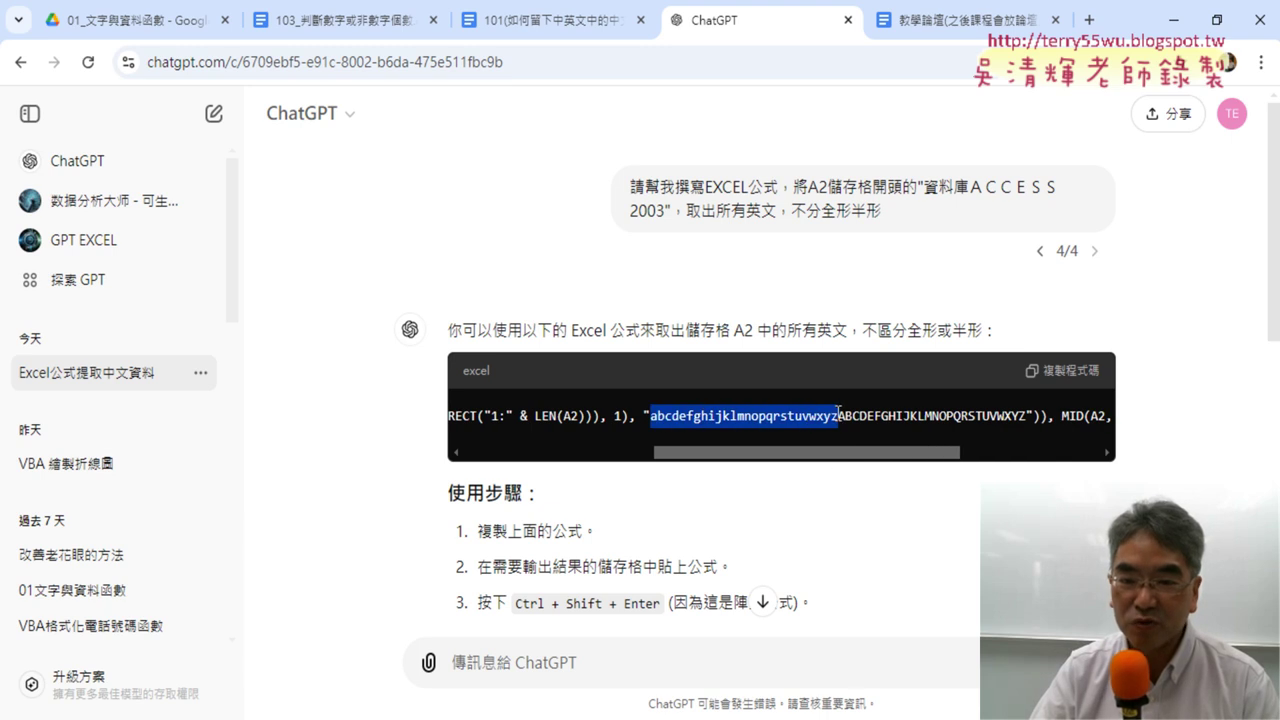
drag(889, 463, 1062, 463)
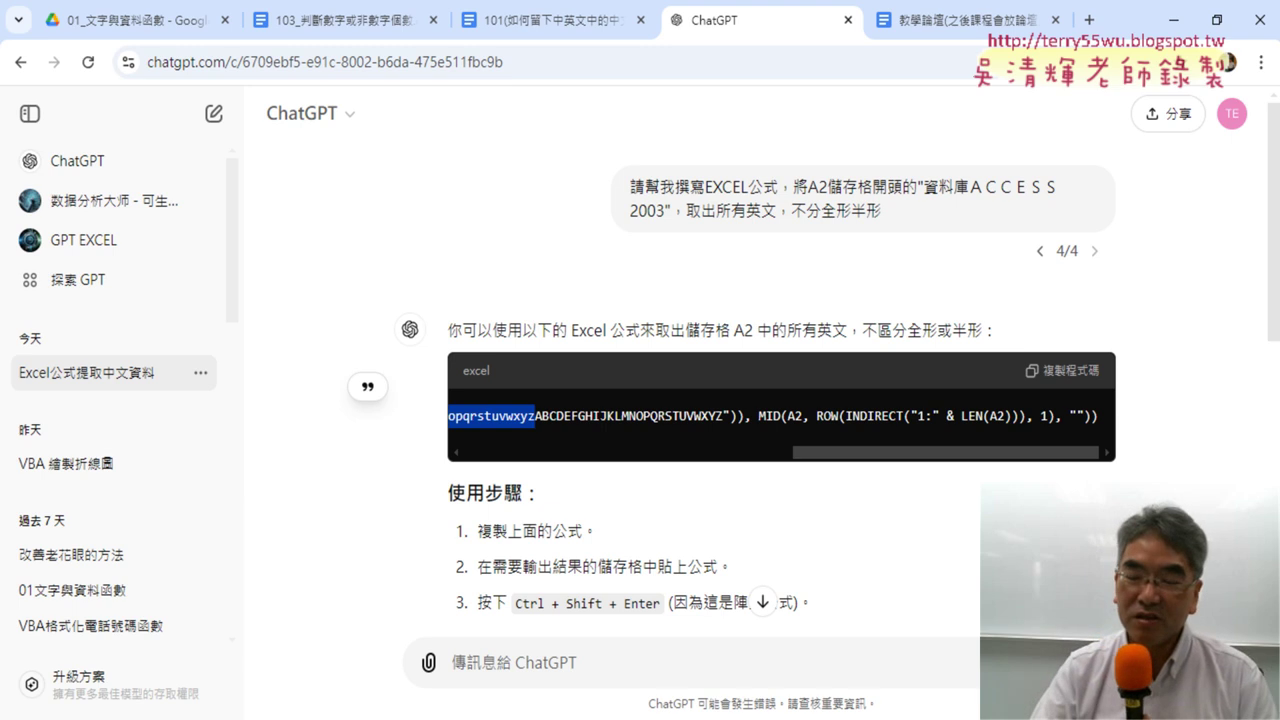
scroll(1137, 430, down, 1)
scroll(700, 400, down, 1)
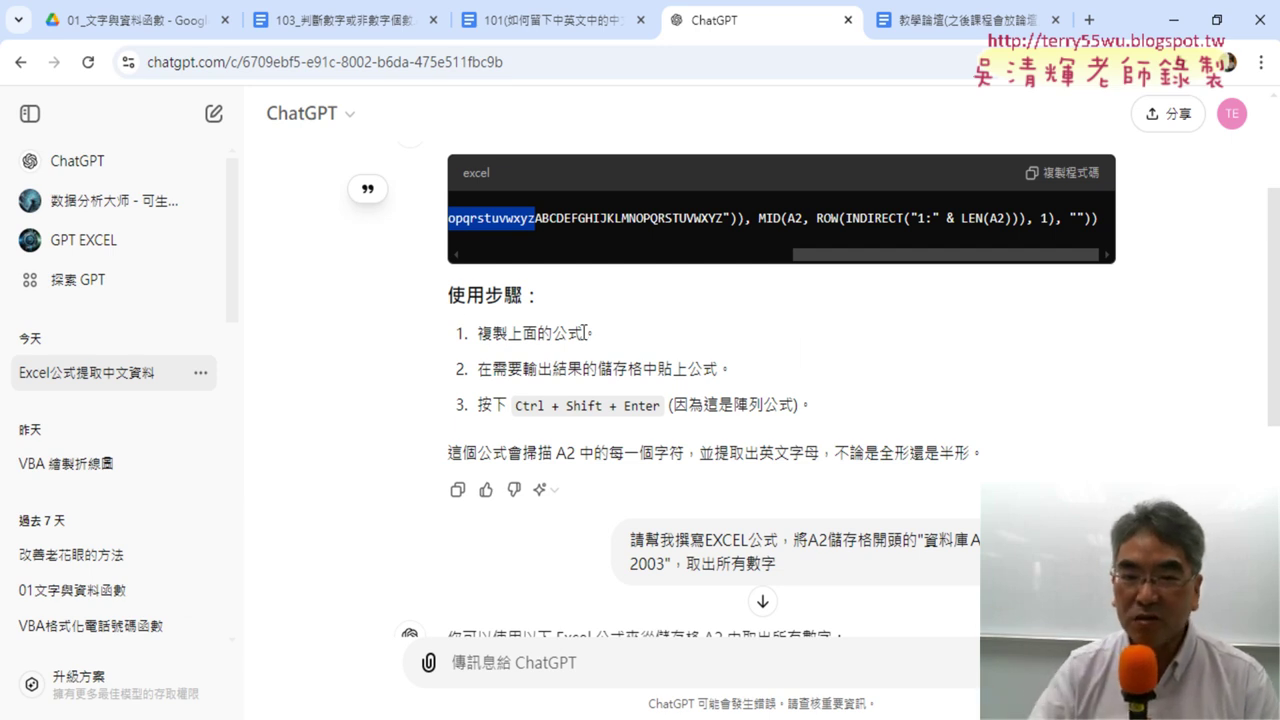
Highlight the usage steps, then copy the whole TEXTJOIN formula from ChatGPT's answer
drag(437, 296, 550, 300)
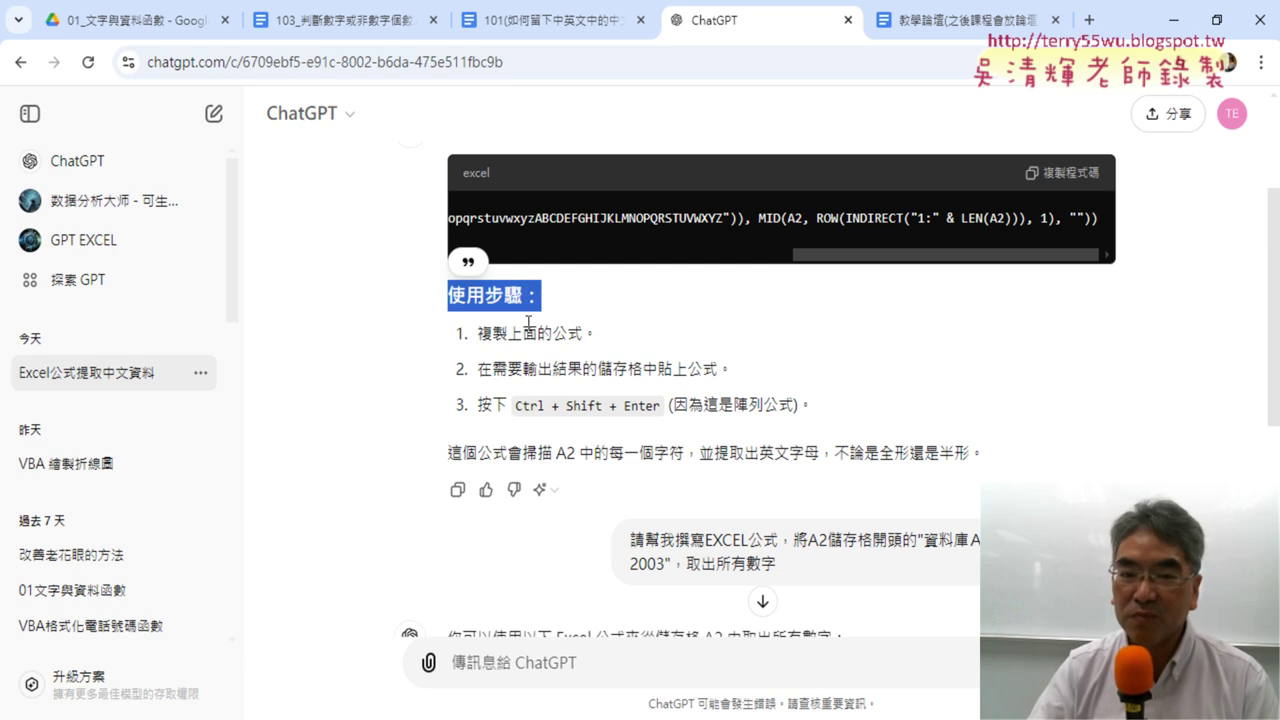
click(482, 334)
drag(478, 333, 614, 332)
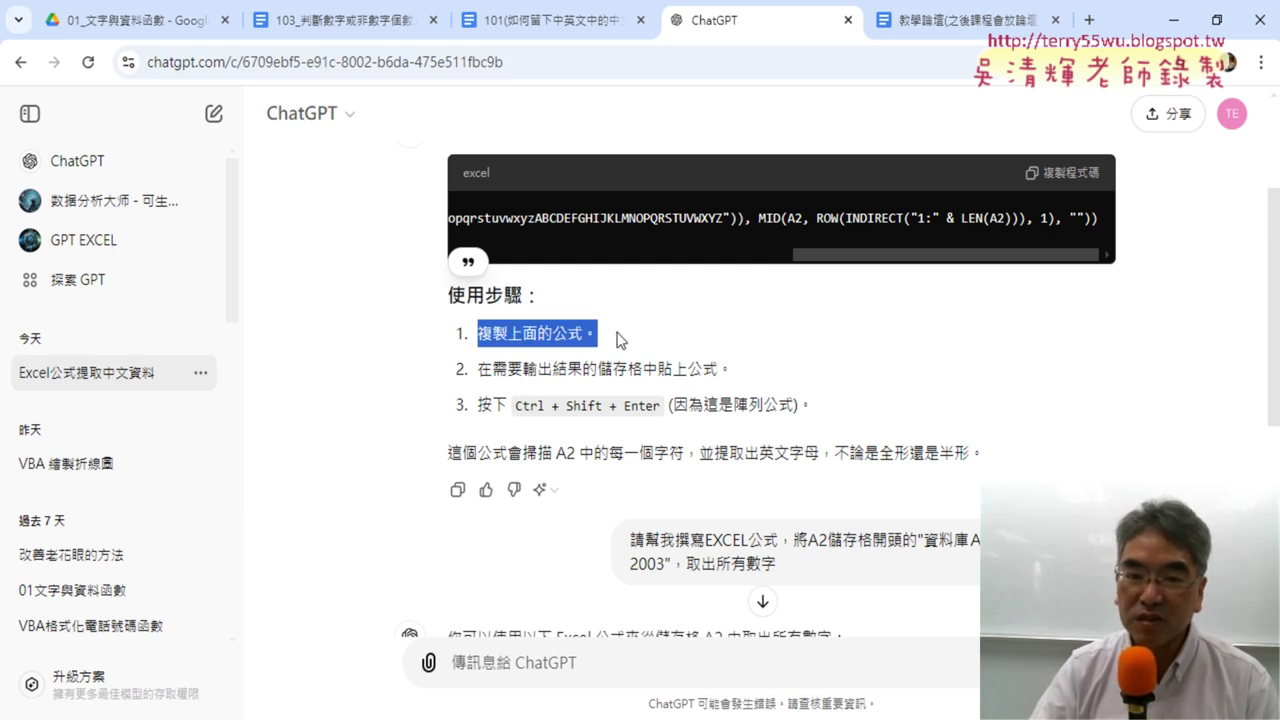
drag(1100, 220, 279, 213)
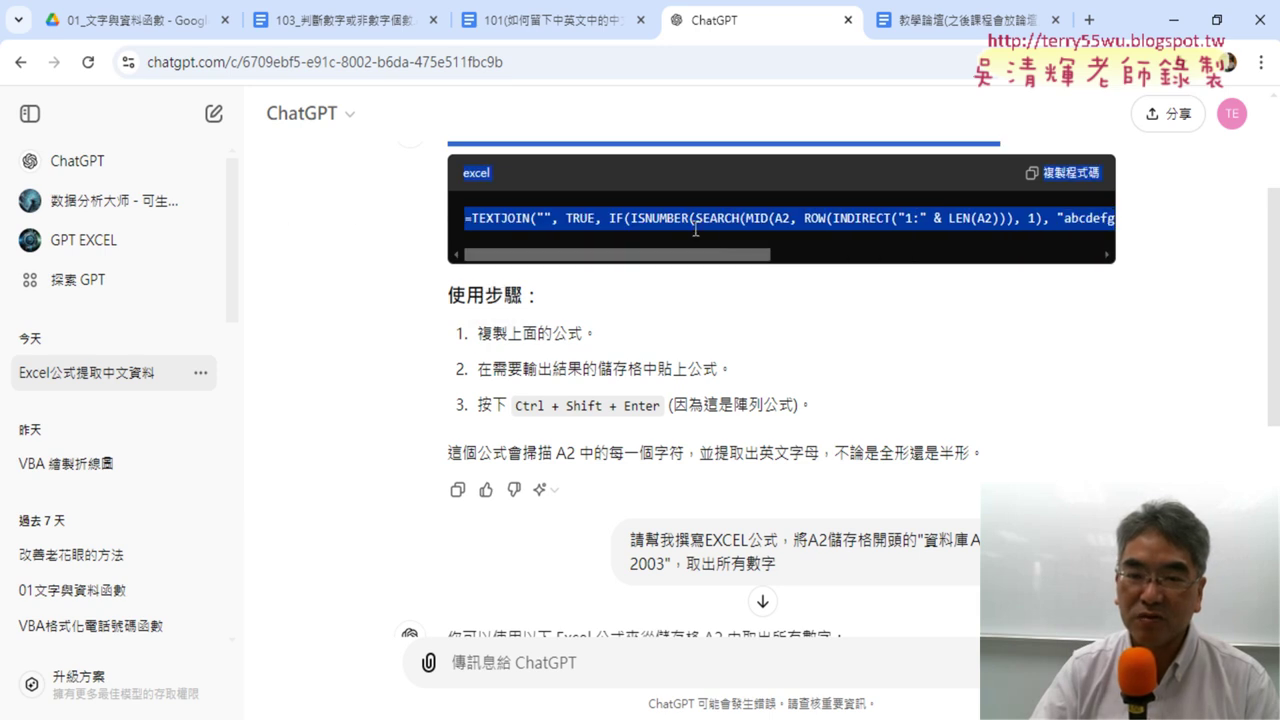
click(473, 217)
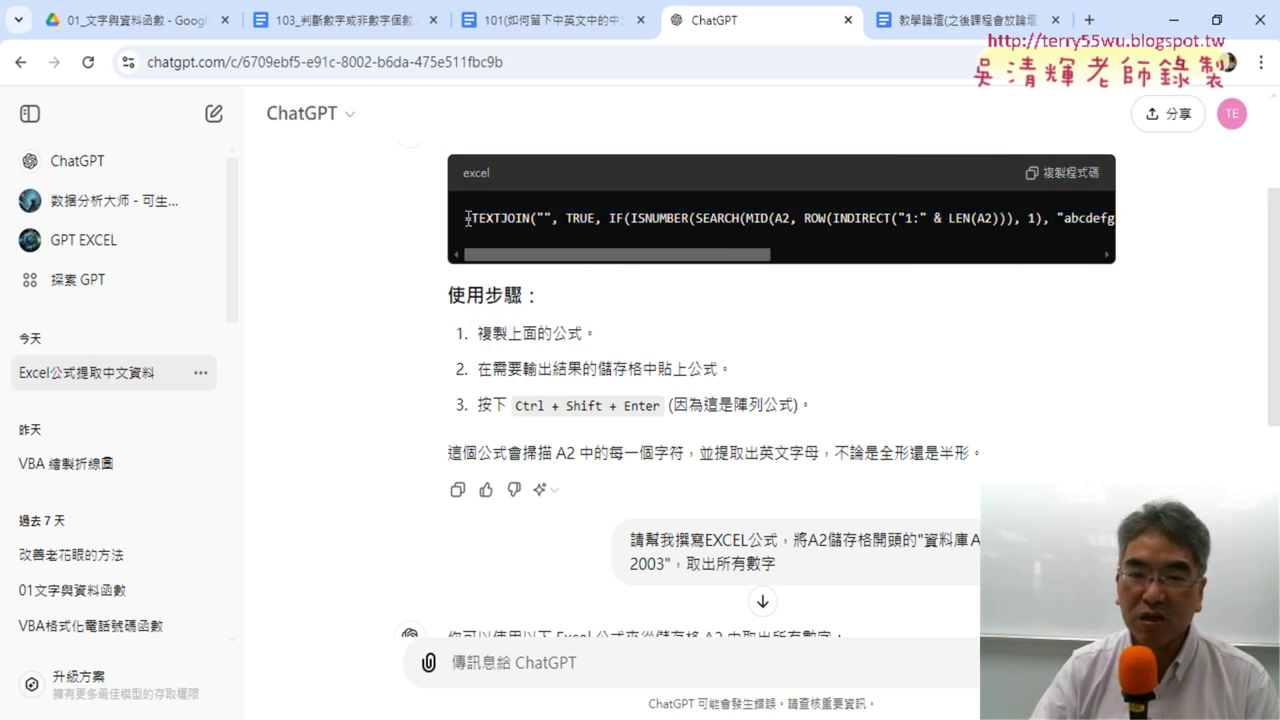
drag(464, 218, 1145, 222)
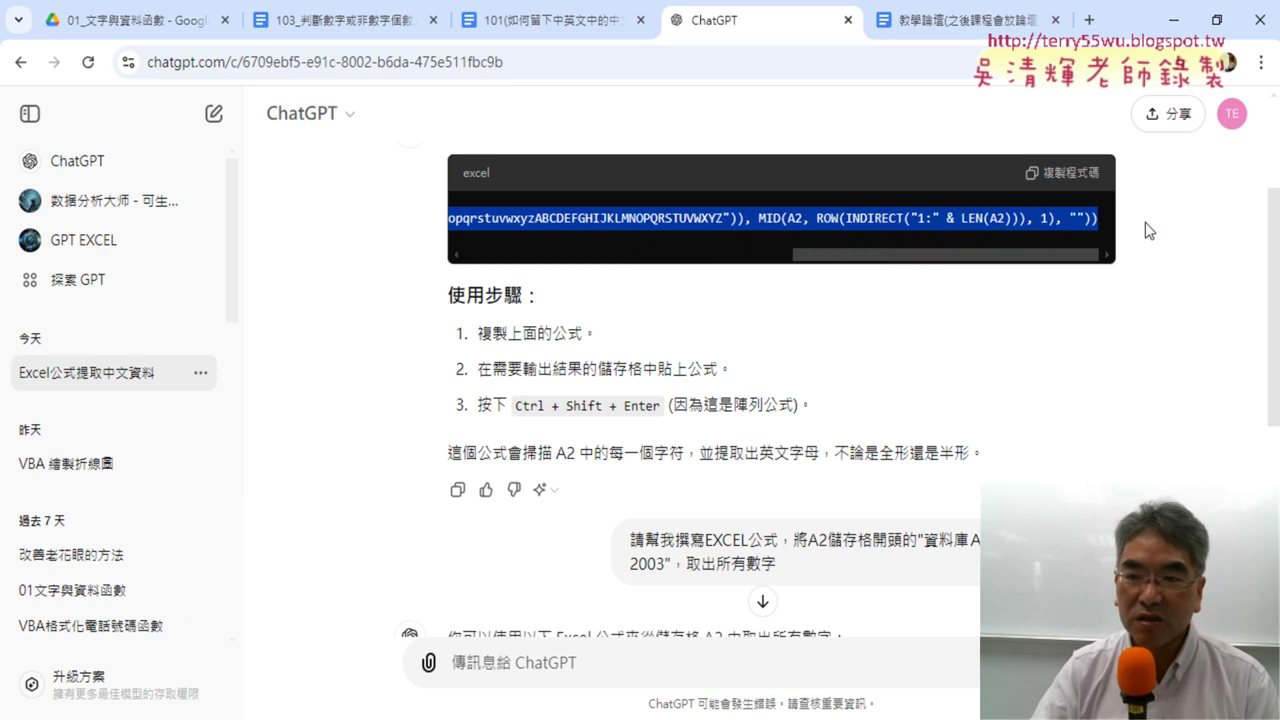
right_click(1066, 218)
click(922, 238)
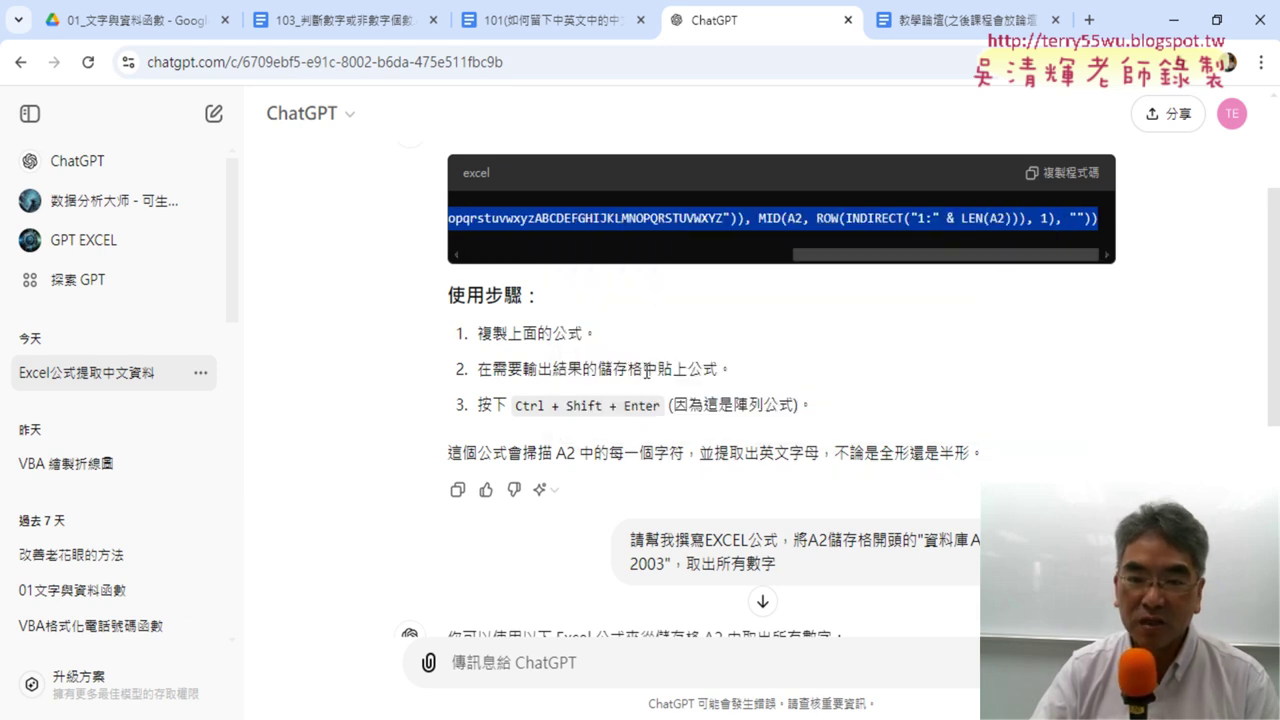
click(648, 399)
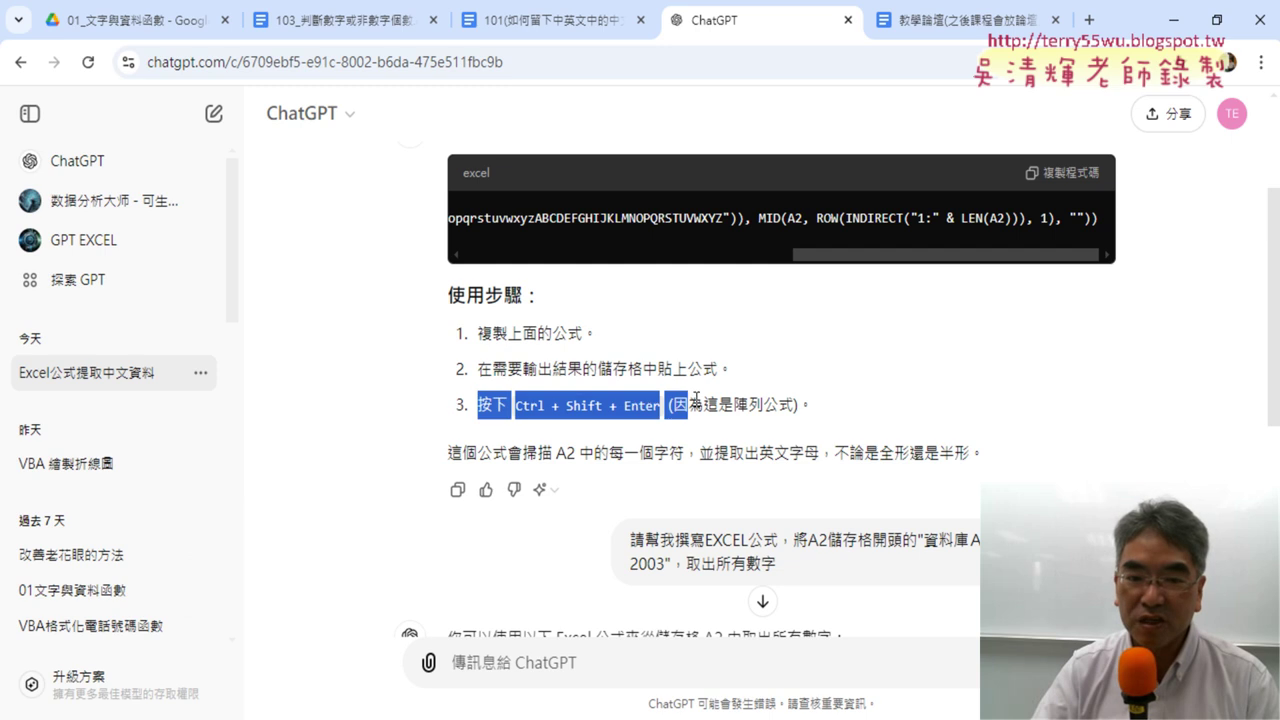
Highlight the array-formula confirmation step and the letter list, then return to Excel
drag(453, 406, 851, 406)
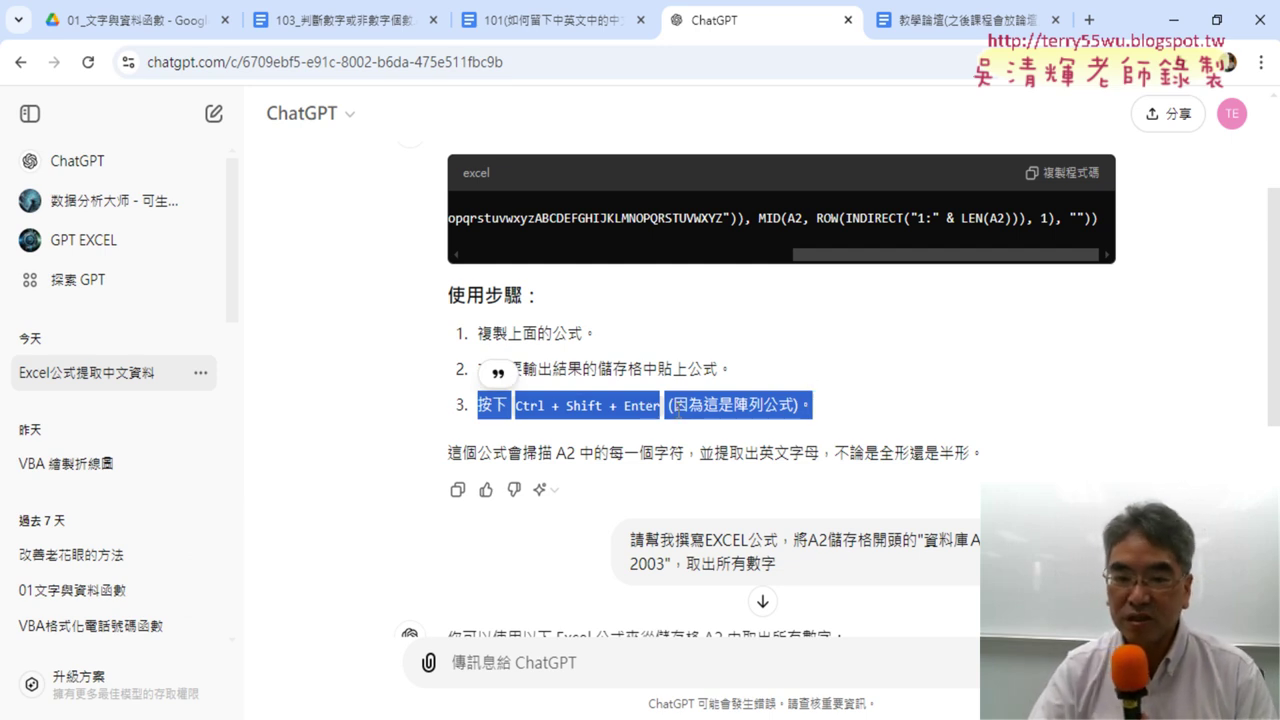
click(717, 398)
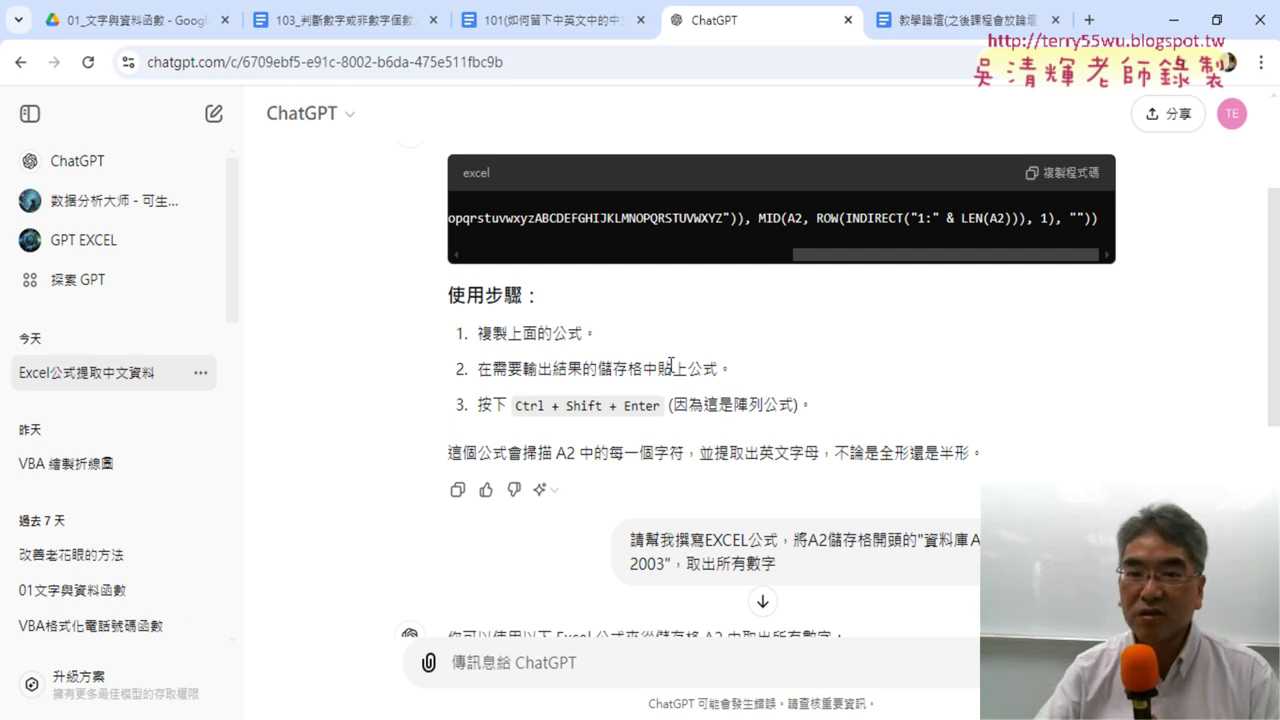
drag(725, 217, 506, 219)
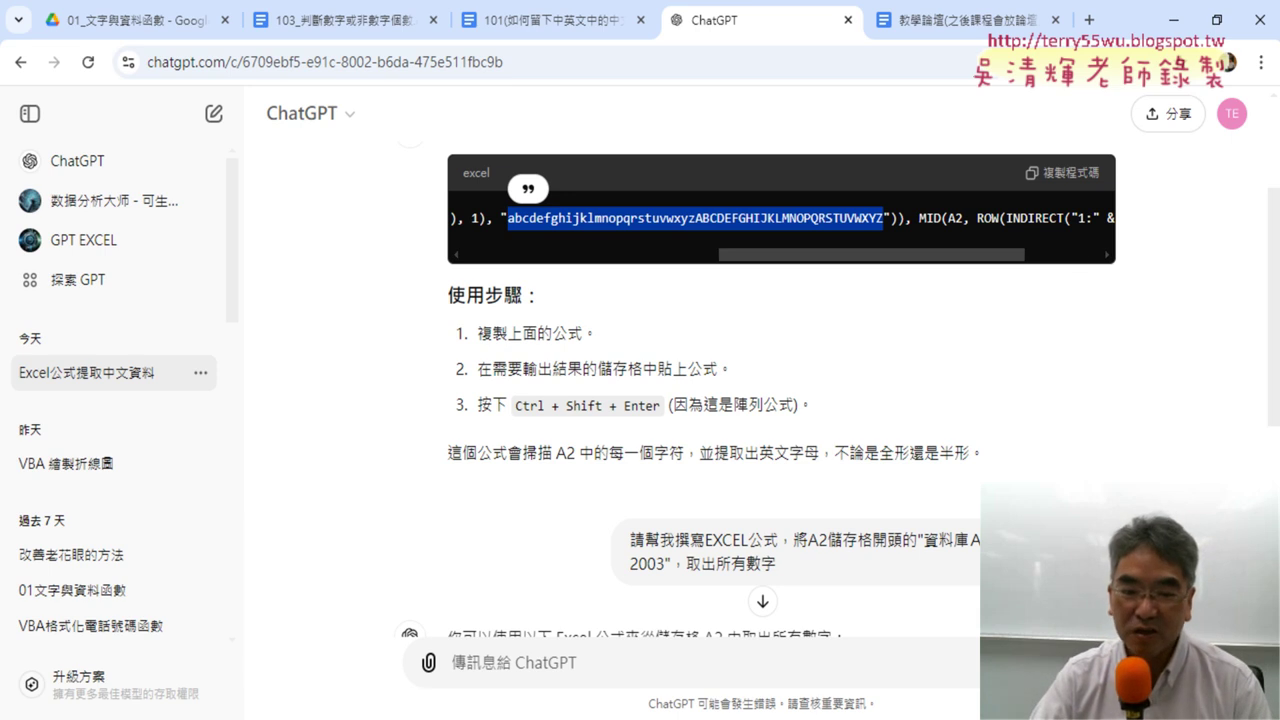
key(alt+Tab)
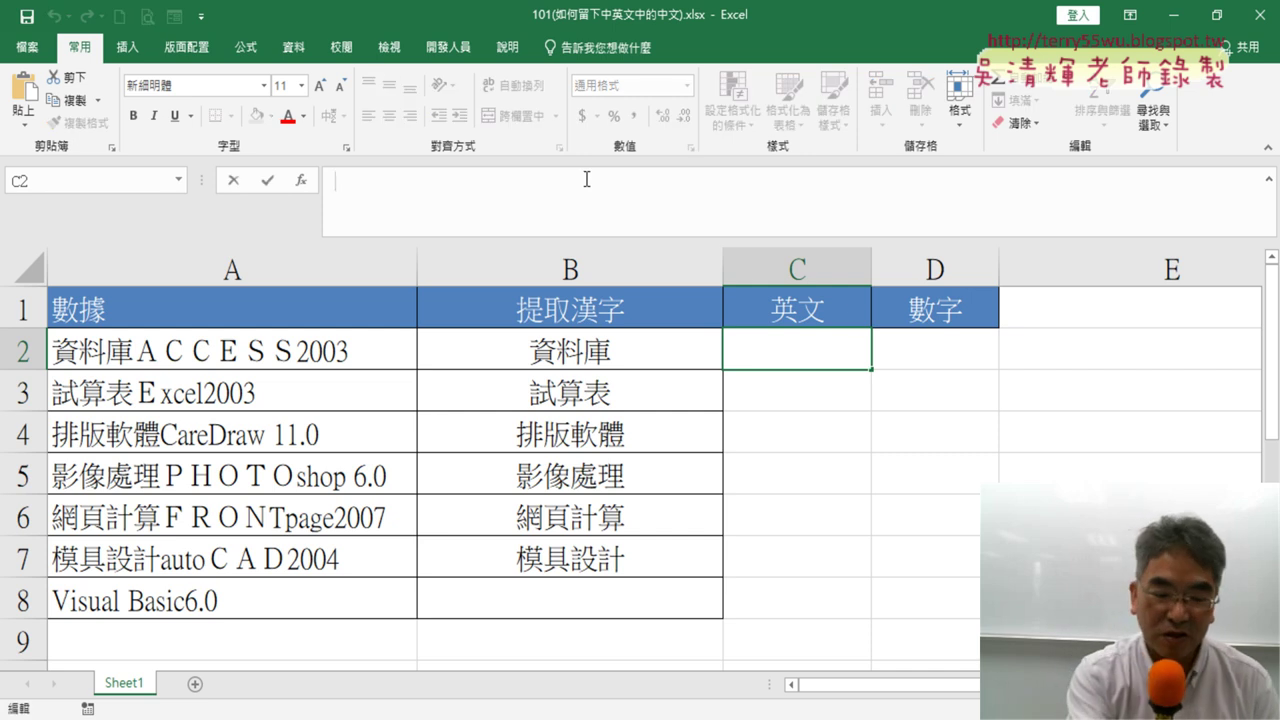
Paste the TEXTJOIN formula into C2 and re-enter it as an array formula with Ctrl+Shift+Enter
text(=TEXTJOIN("", TRUE, IF(ISNUMBER(SEARCH(MID(A2, ROW(INDIRECT("1:" & LEN(A2))), 1), "abcdefghijklmnopqrstuvwxyzABCDEFGHIJKLMNOPQRSTUVWXYZ")), MID(A2, ROW(INDIRECT("1:" & LEN(A2))), 1), "")))
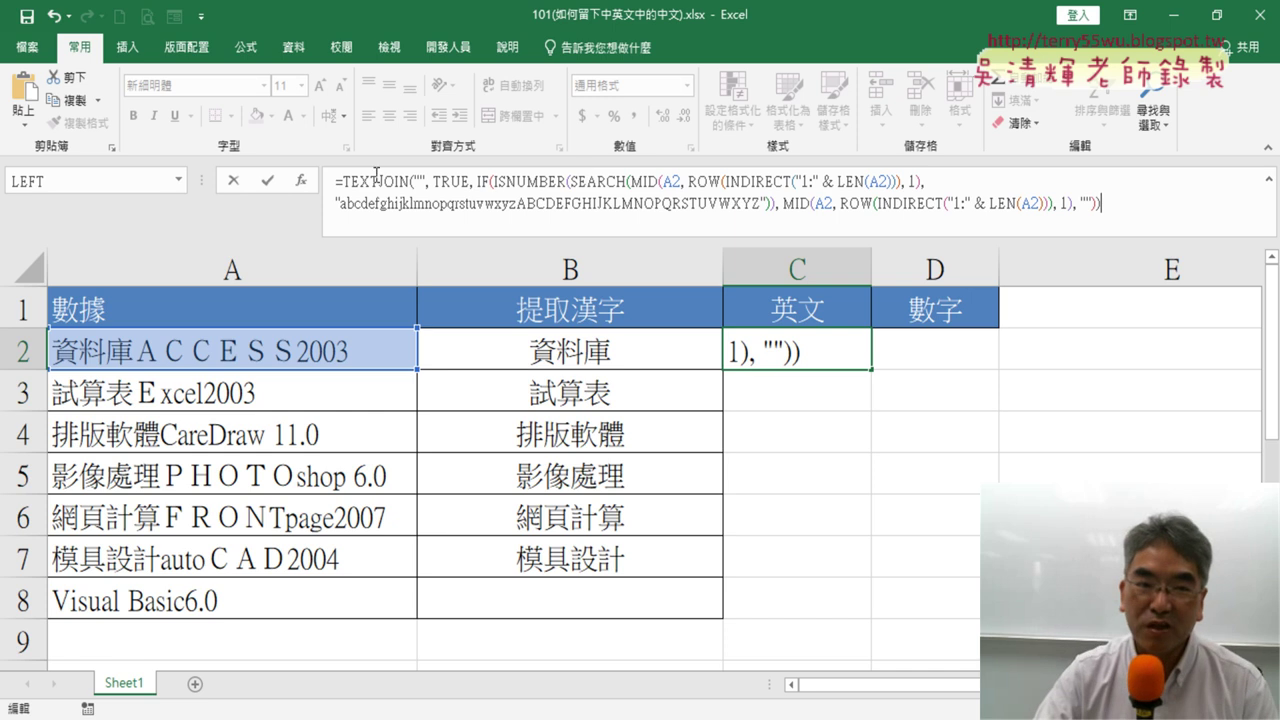
click(266, 182)
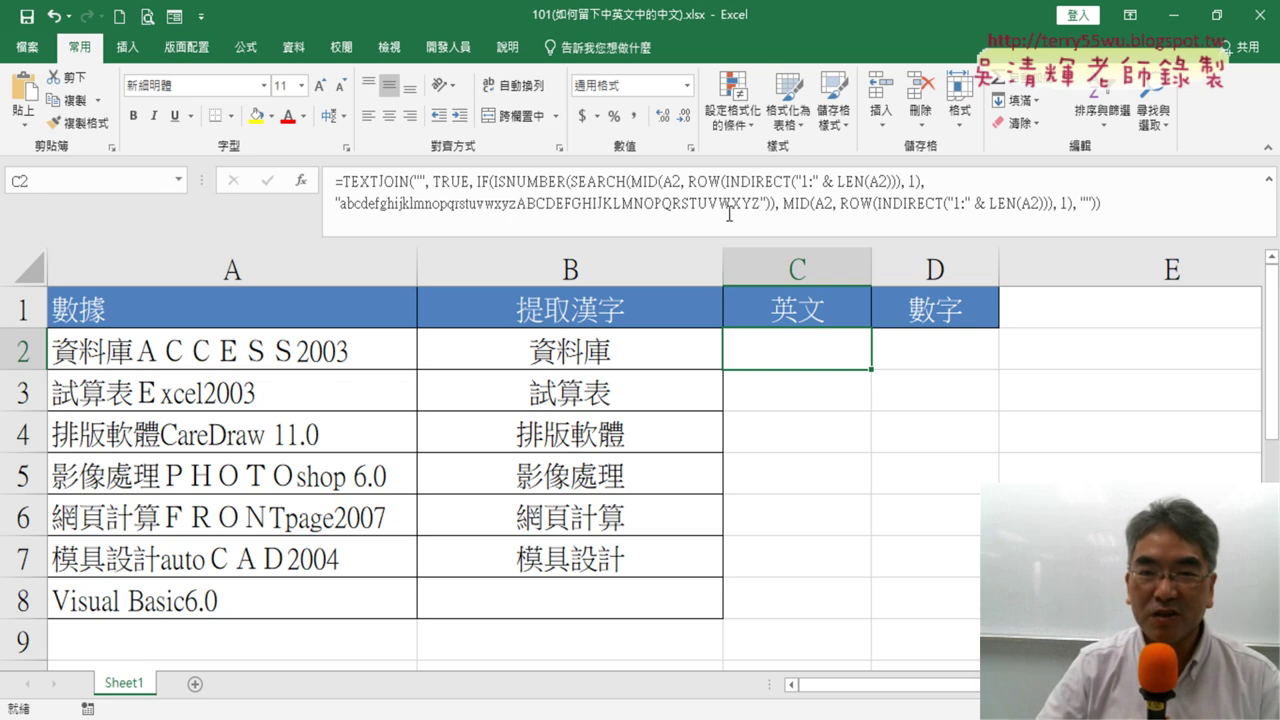
click(1018, 175)
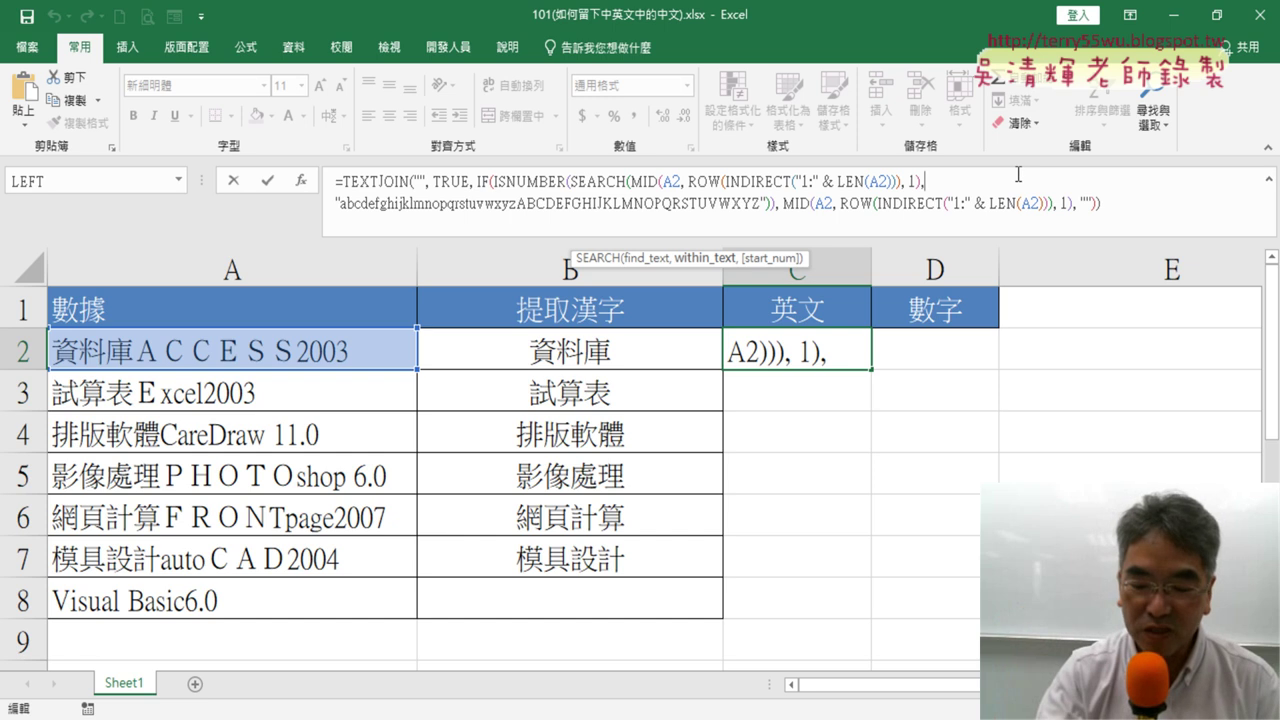
key(ctrl+shift+Return)
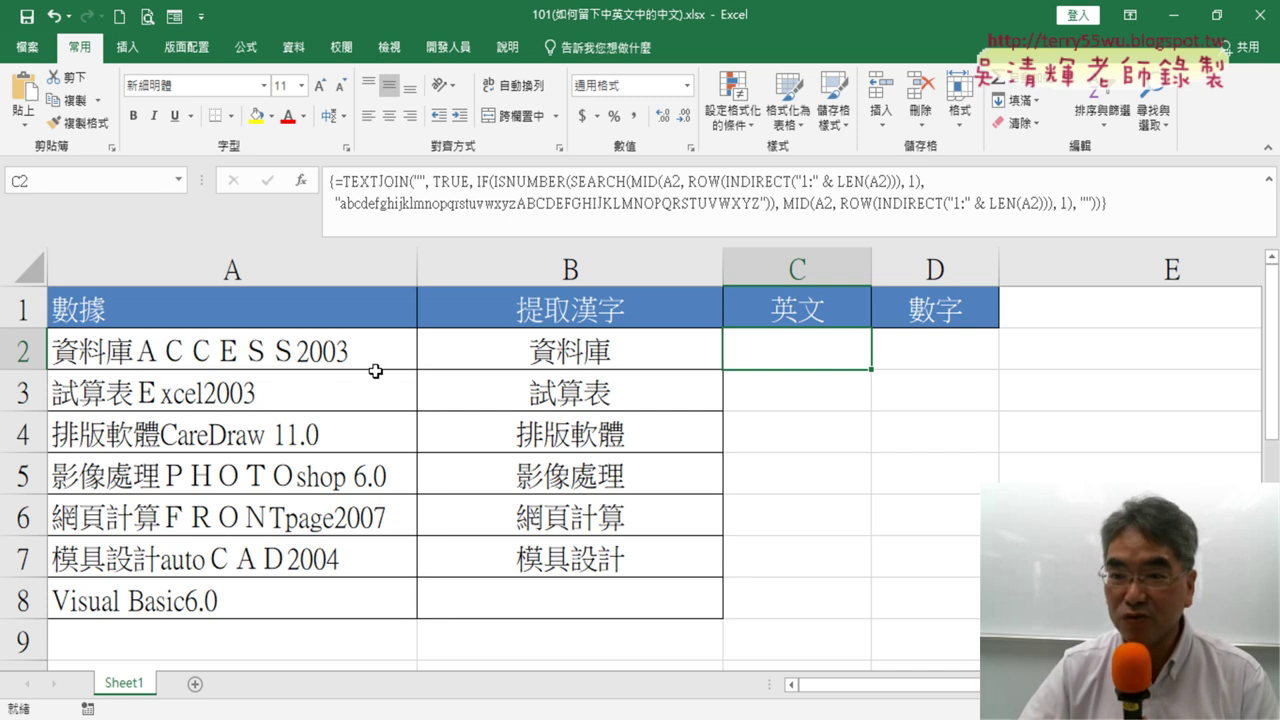
Fill C2's English formula down to C8, then select column A and cell E2
drag(871, 369, 873, 618)
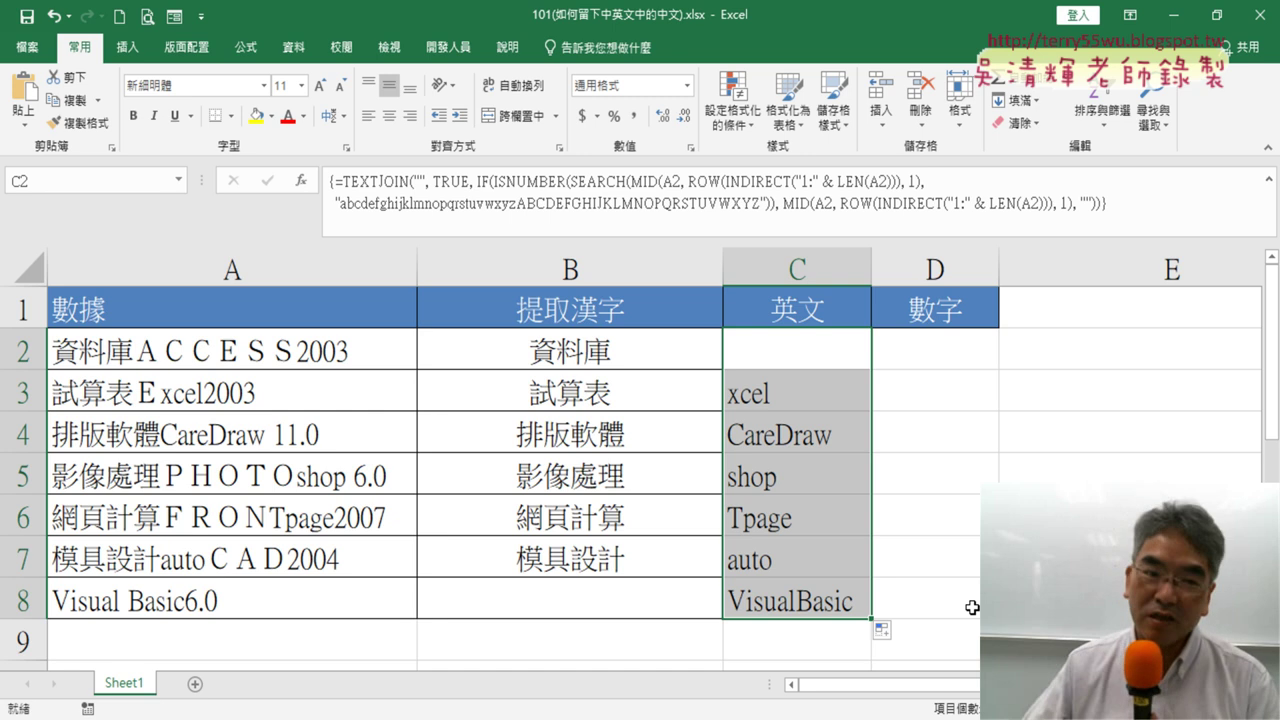
click(254, 271)
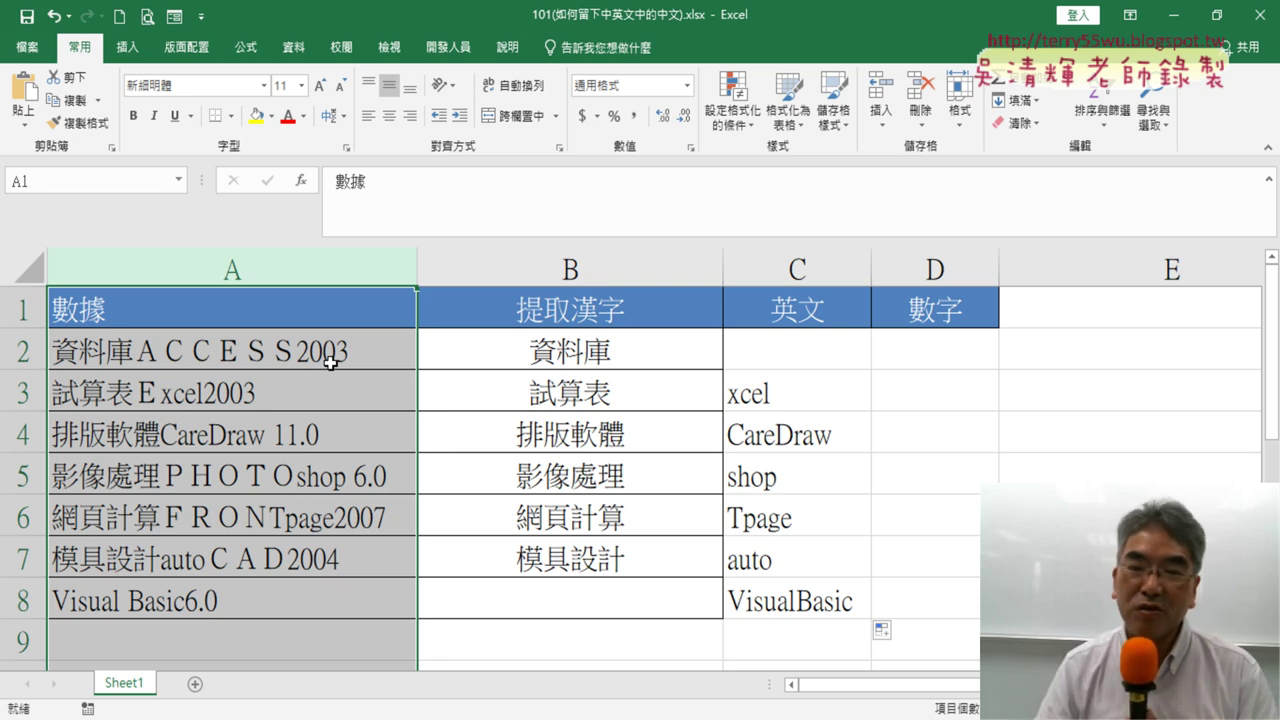
click(1152, 349)
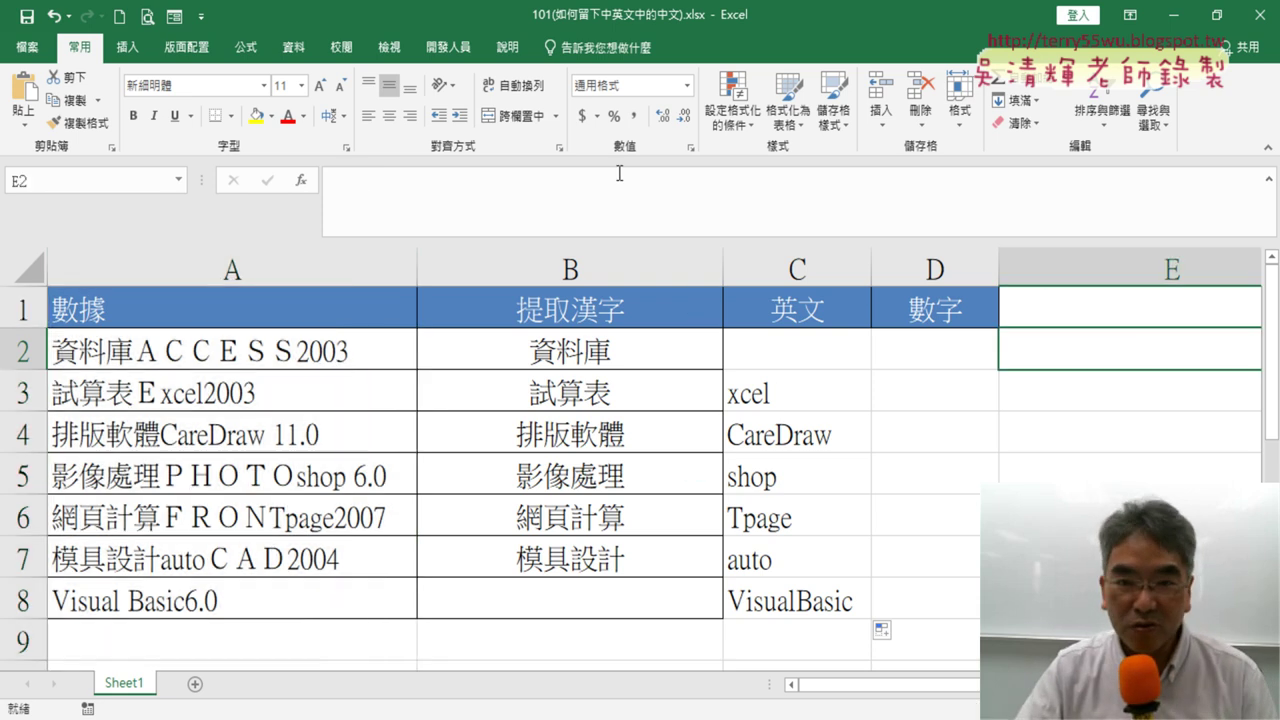
Enter =ASC(A2) in E2, fill it down to E8, and copy E2:E8
click(301, 183)
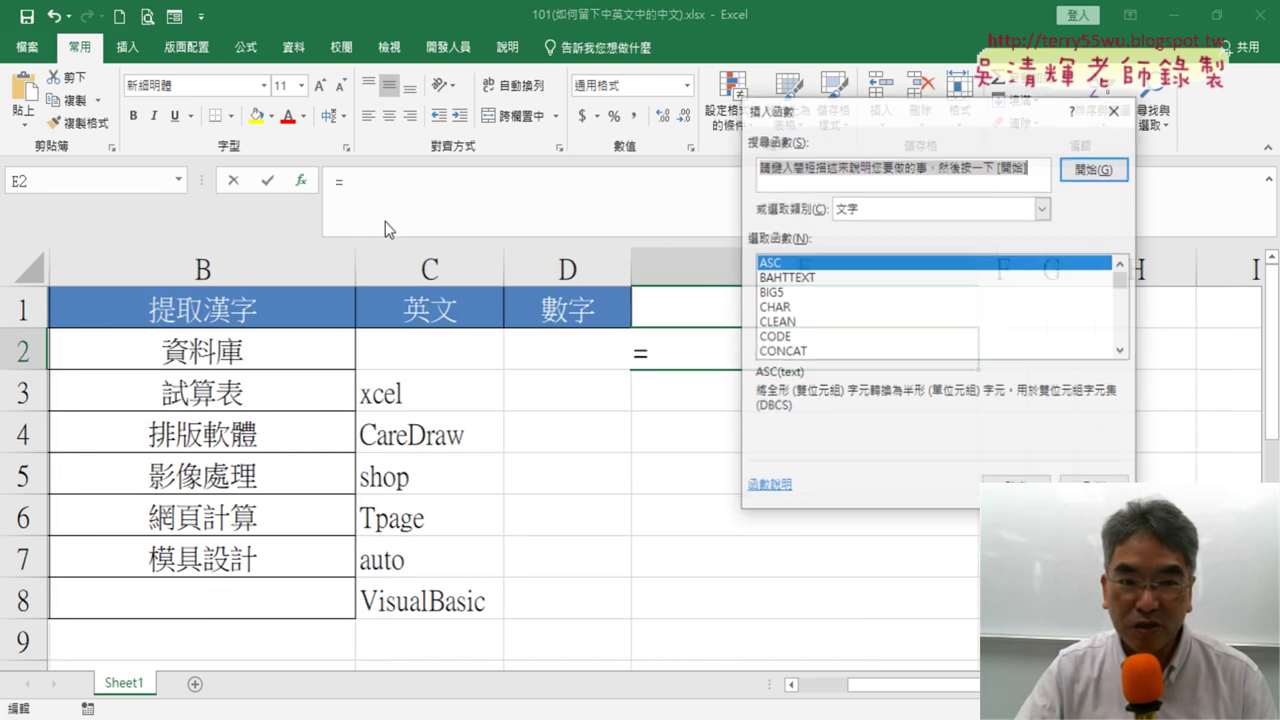
double_click(789, 263)
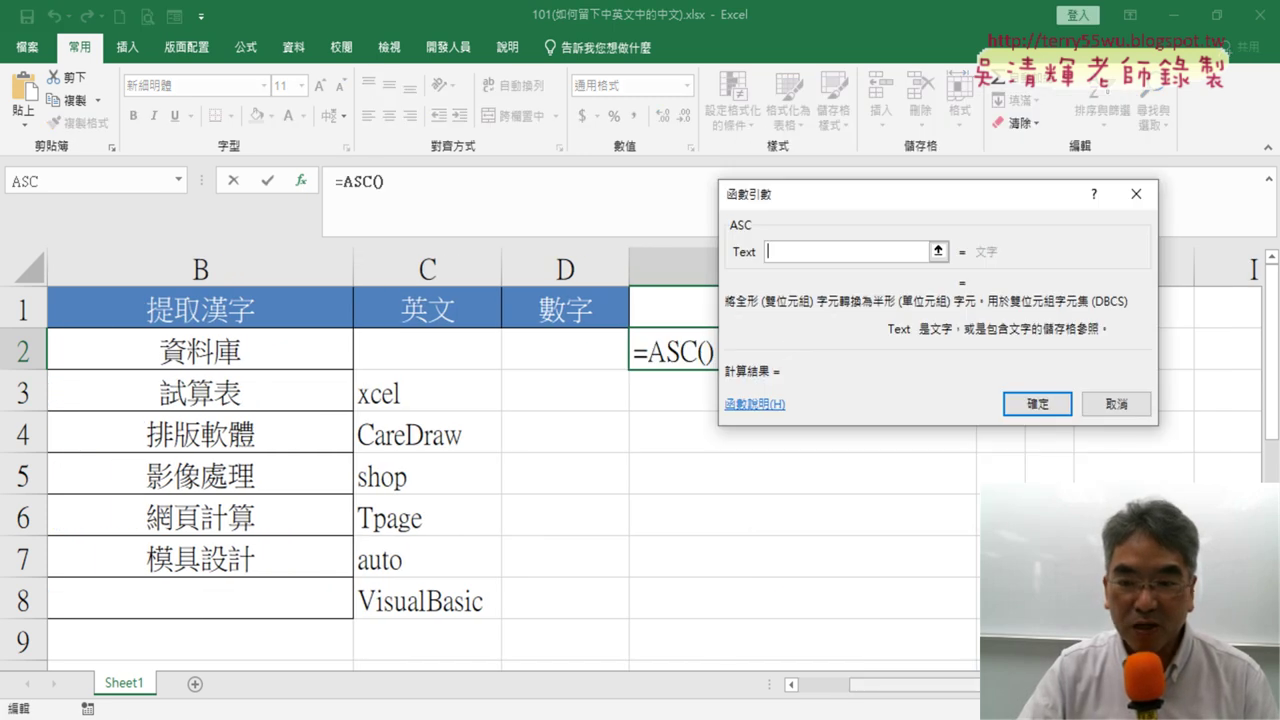
drag(860, 685, 805, 685)
click(302, 351)
click(1034, 400)
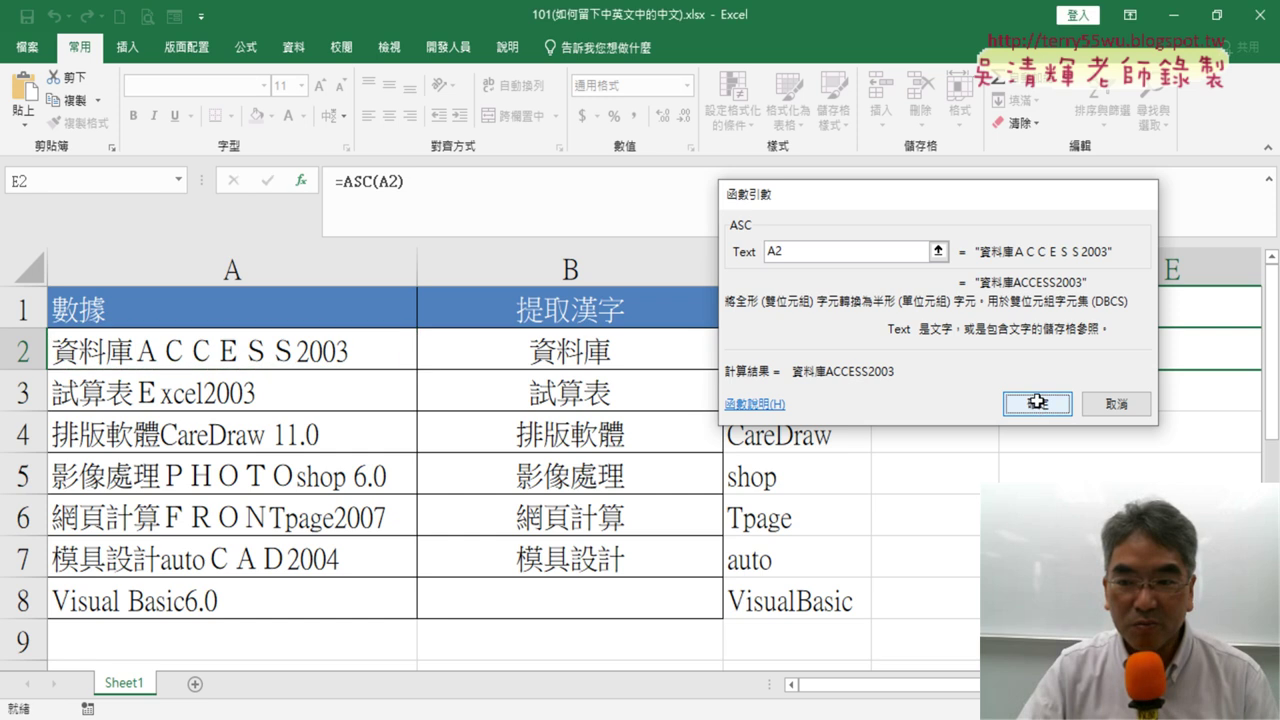
drag(978, 371, 943, 612)
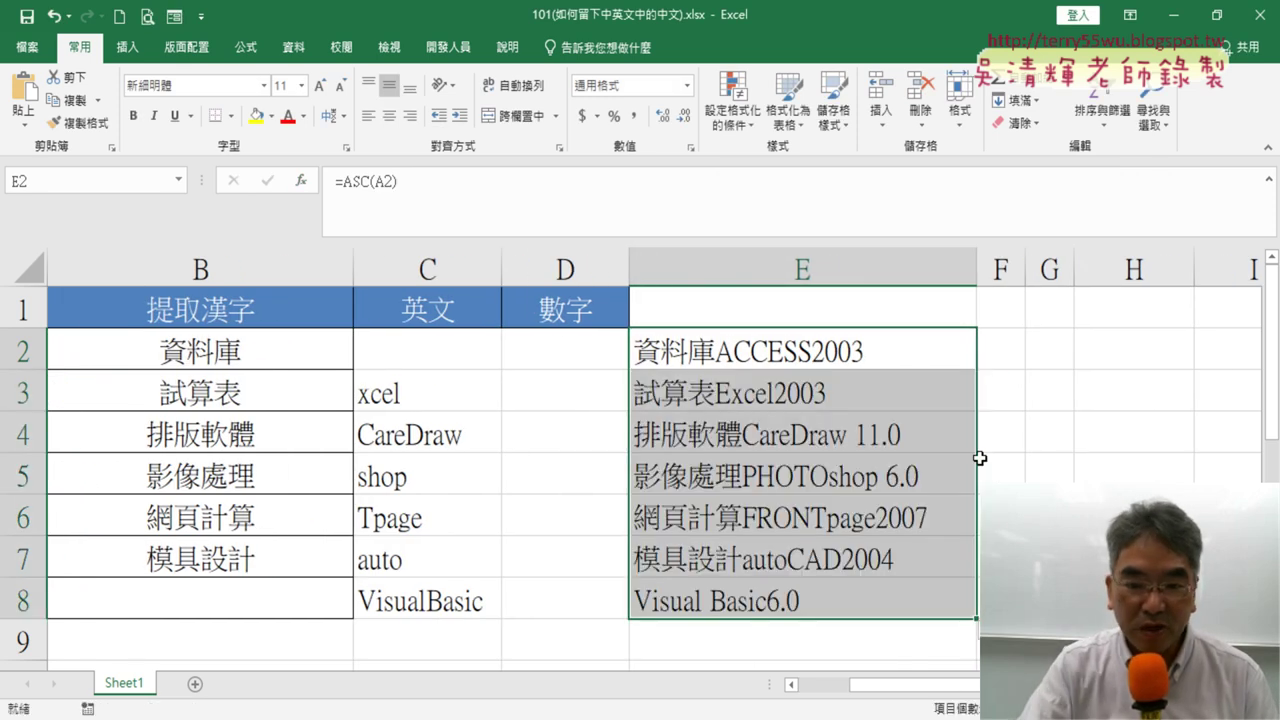
key(ctrl+c)
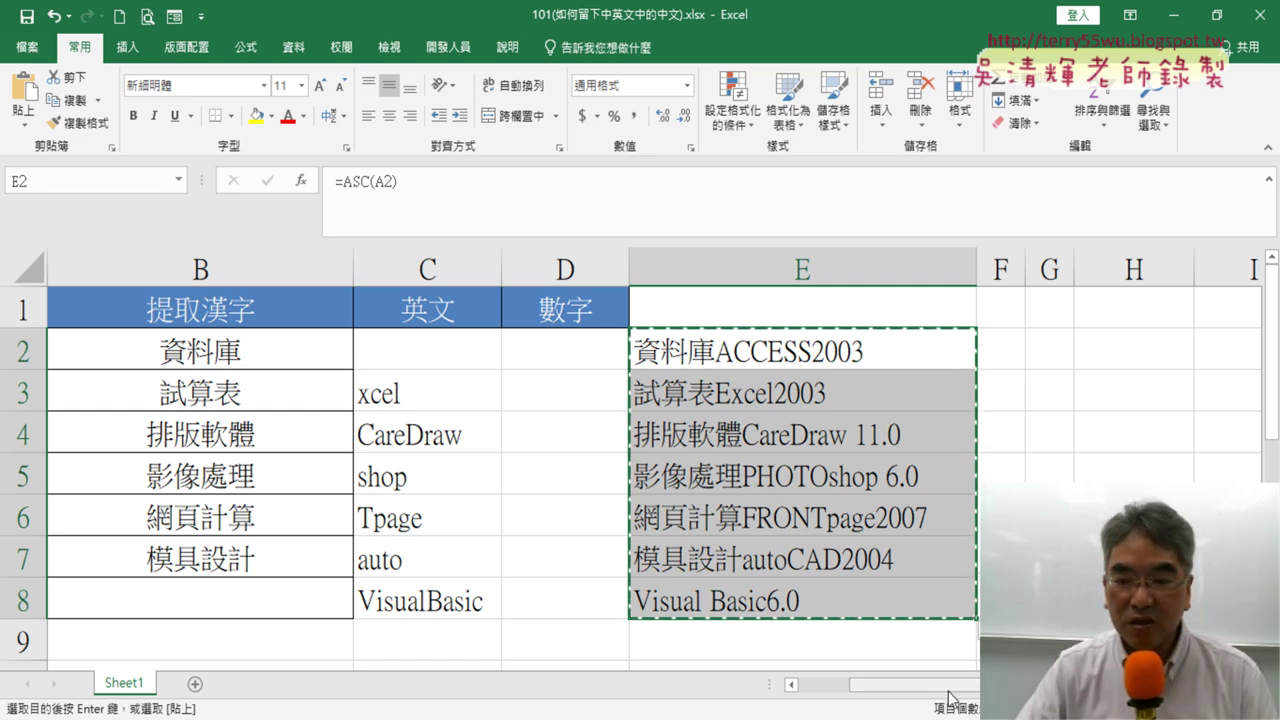
Paste the copied half-width text over column A starting at A2 as values only
drag(862, 688, 845, 688)
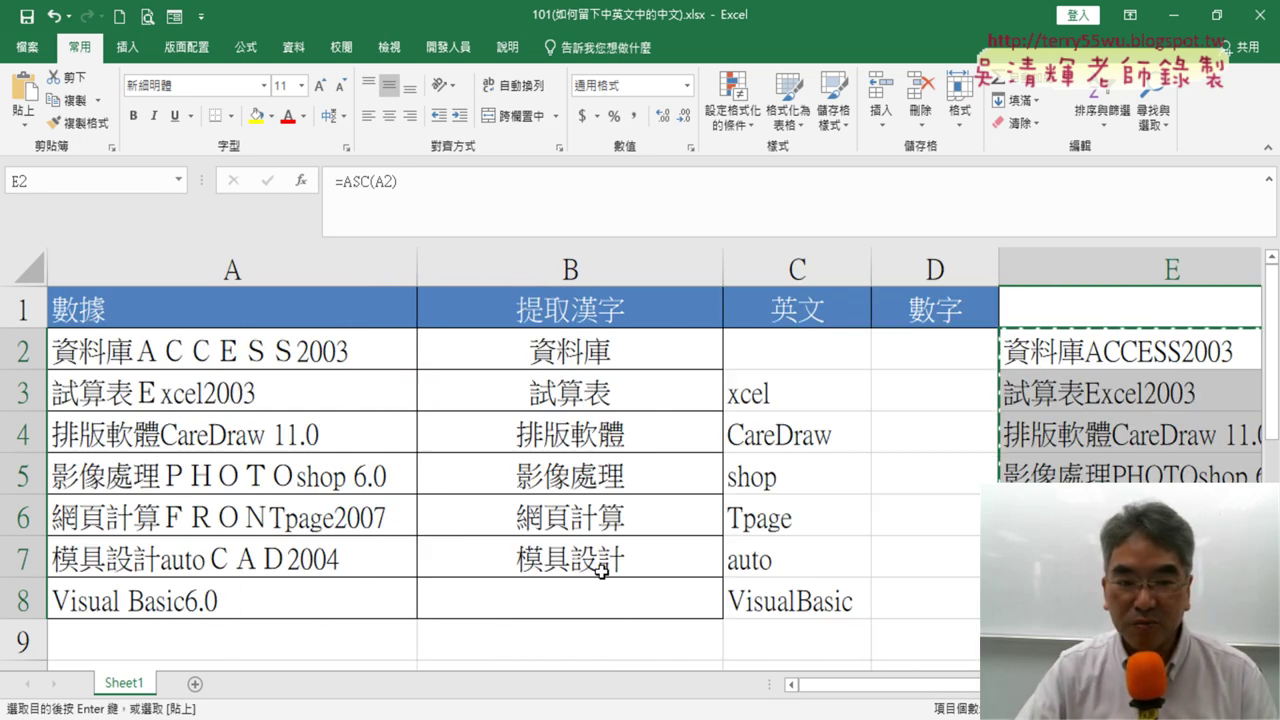
click(224, 352)
right_click(238, 357)
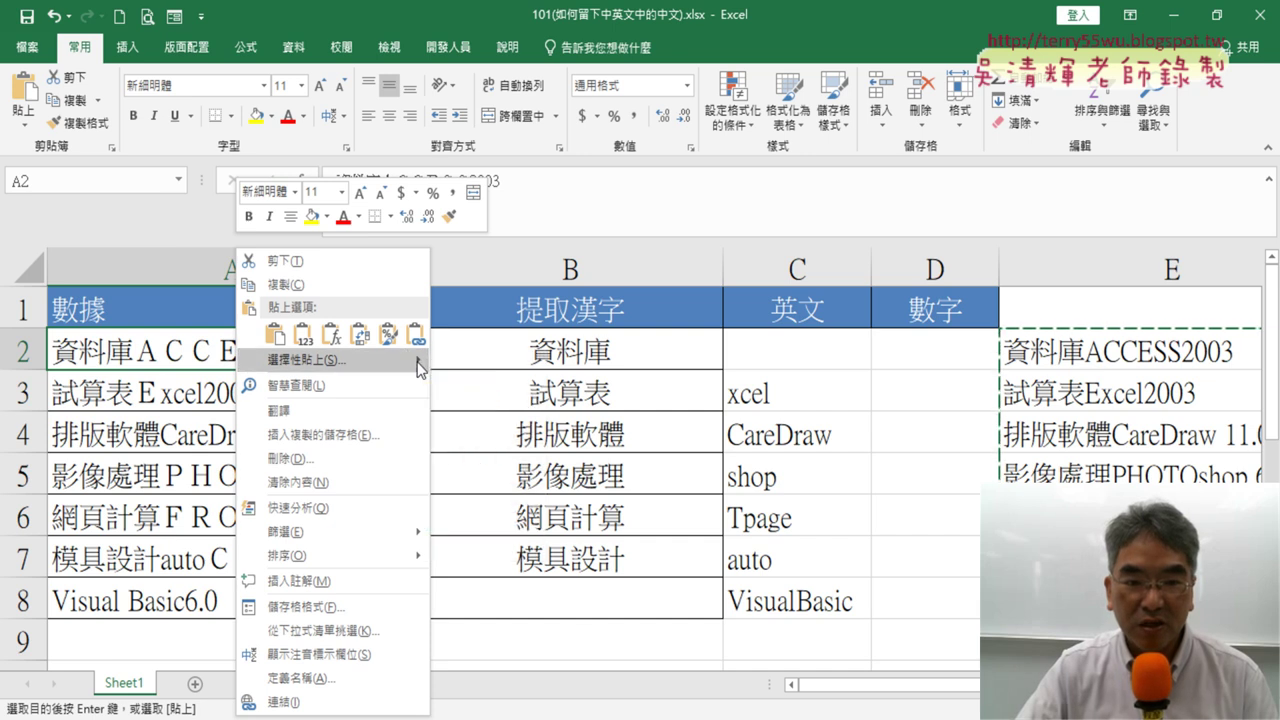
mouse_move(340, 359)
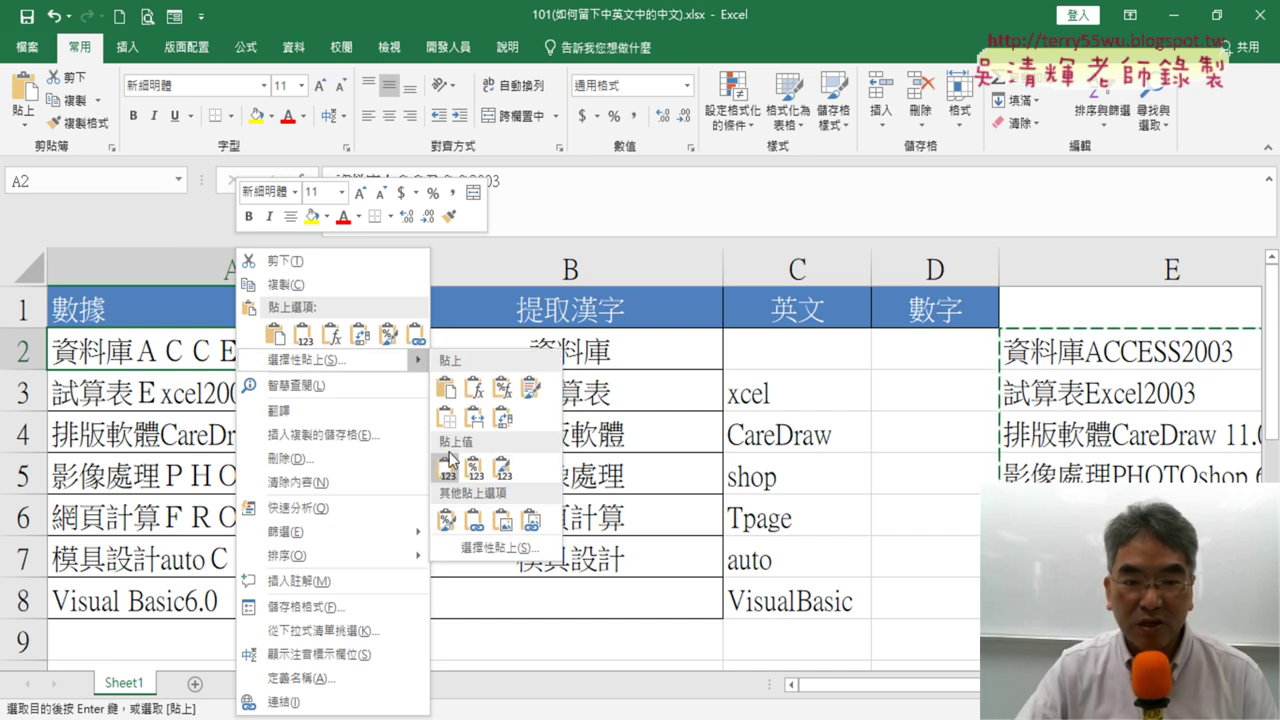
click(503, 548)
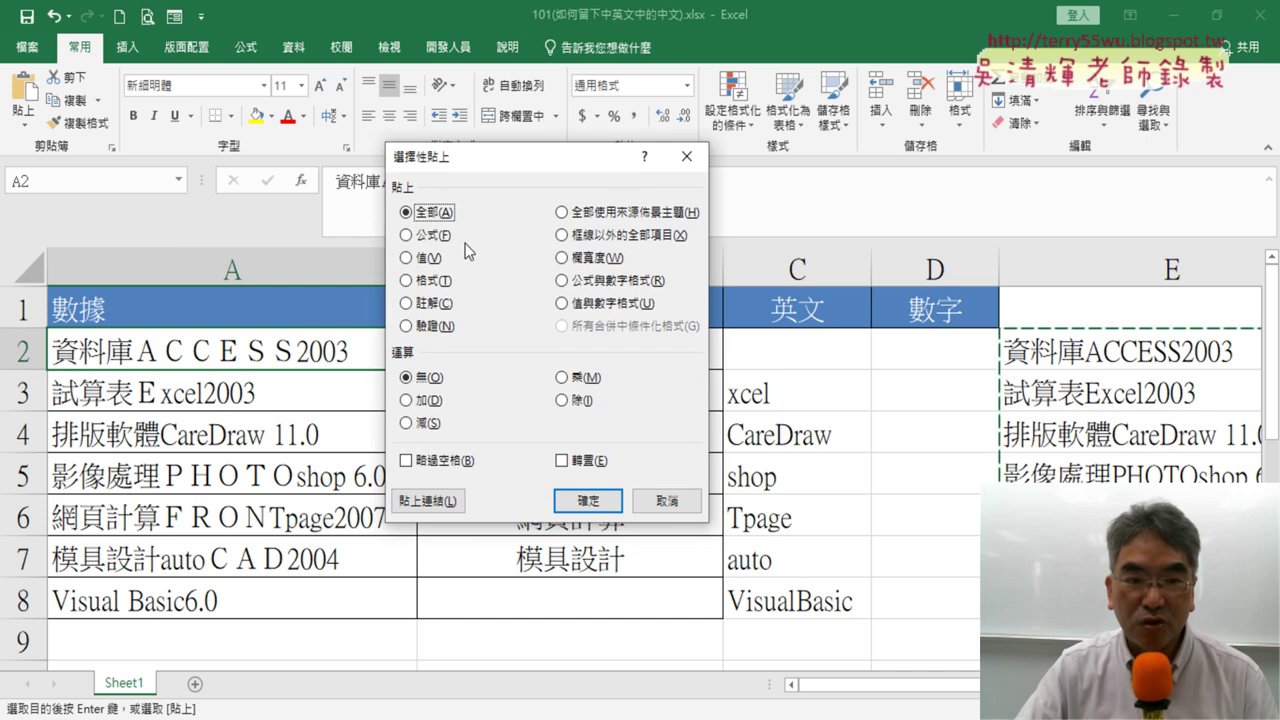
click(408, 258)
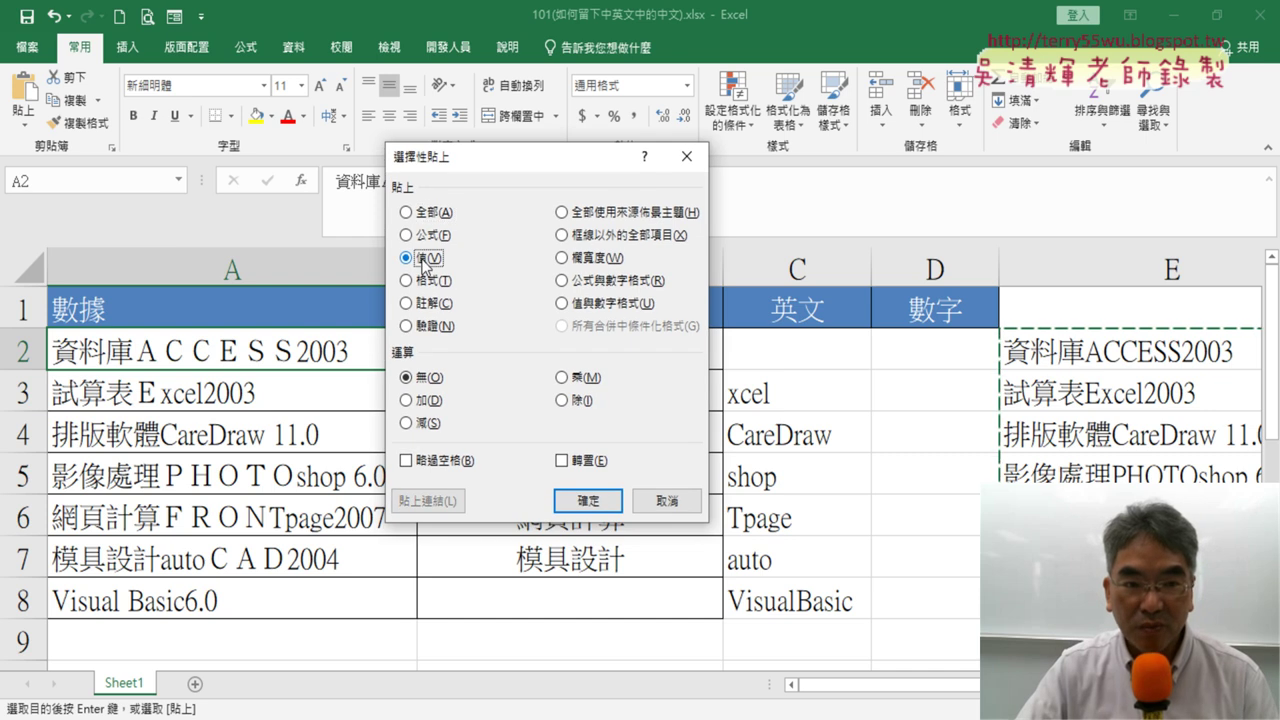
click(580, 498)
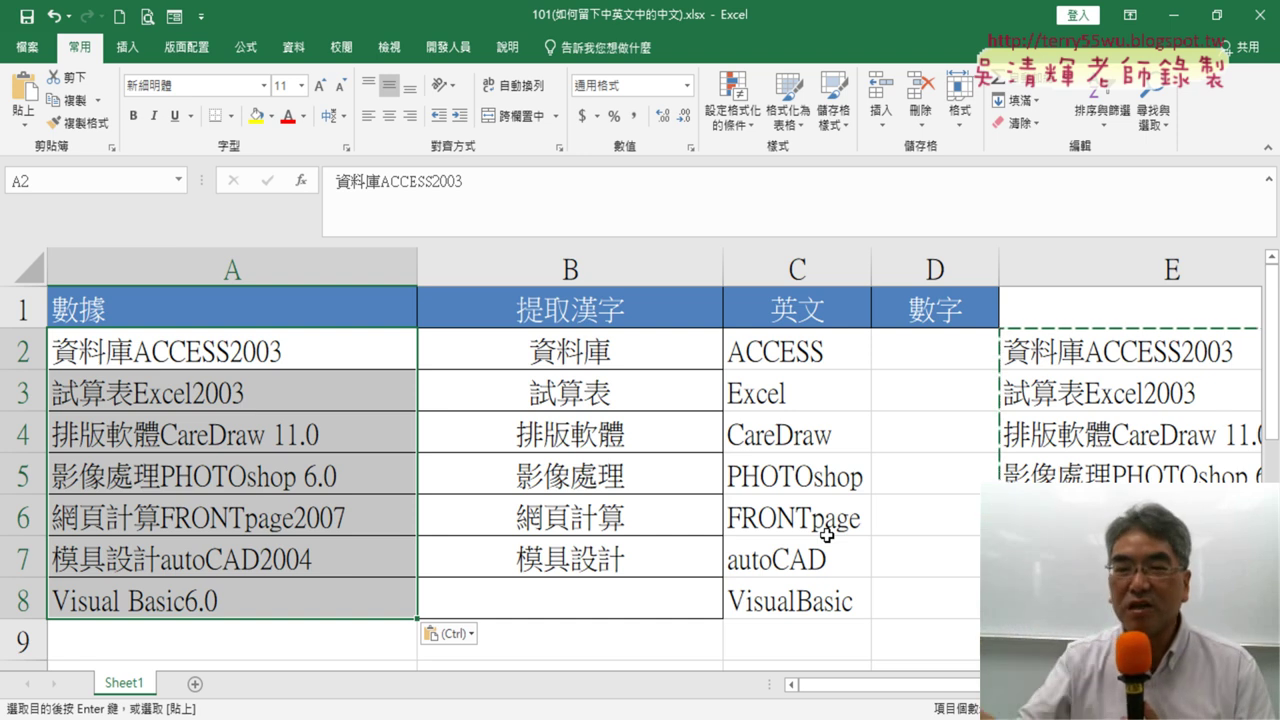
Clear the helper column E and check the English results from C2 down
click(1130, 272)
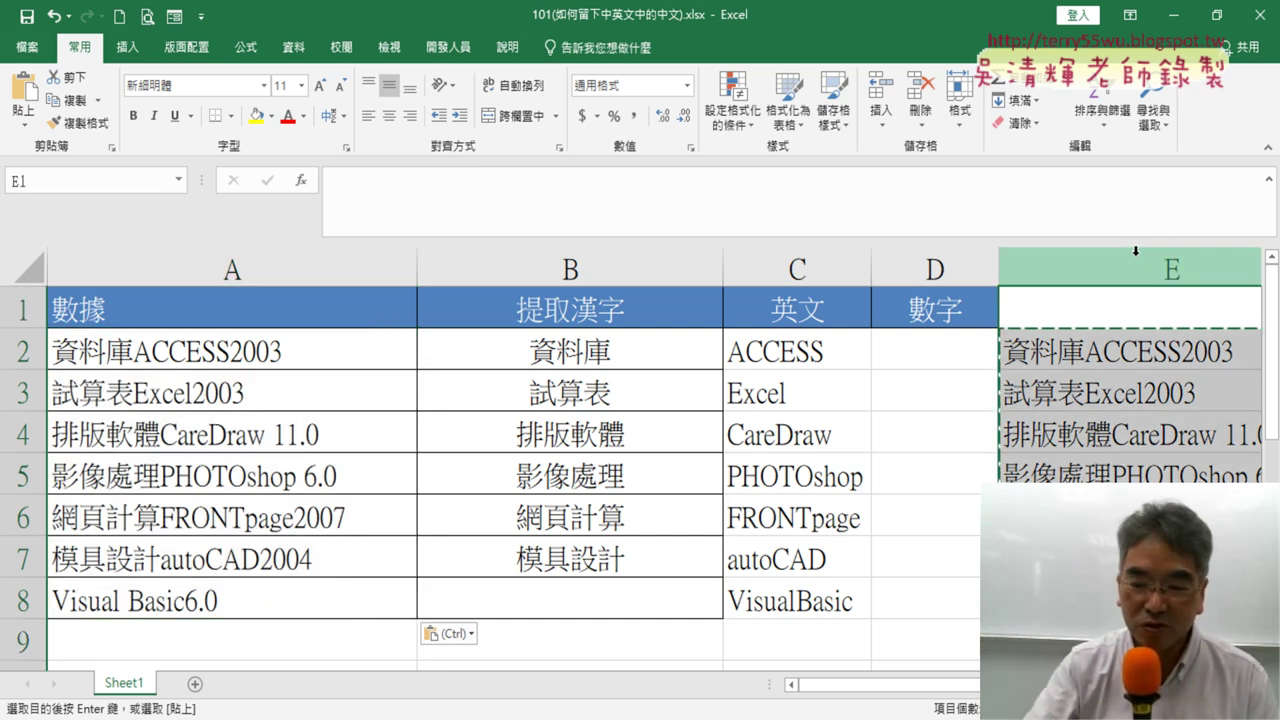
scroll(1135, 250, right, 2)
key(Escape)
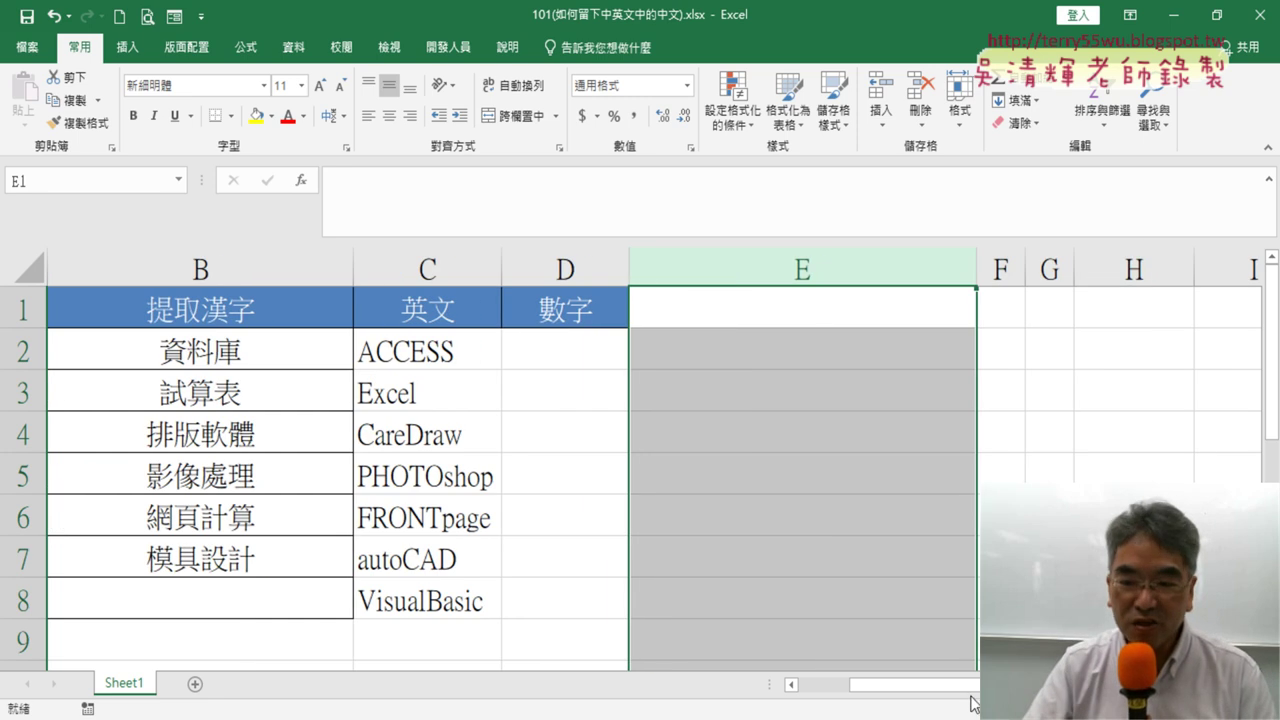
scroll(915, 700, left, 2)
drag(350, 340, 255, 570)
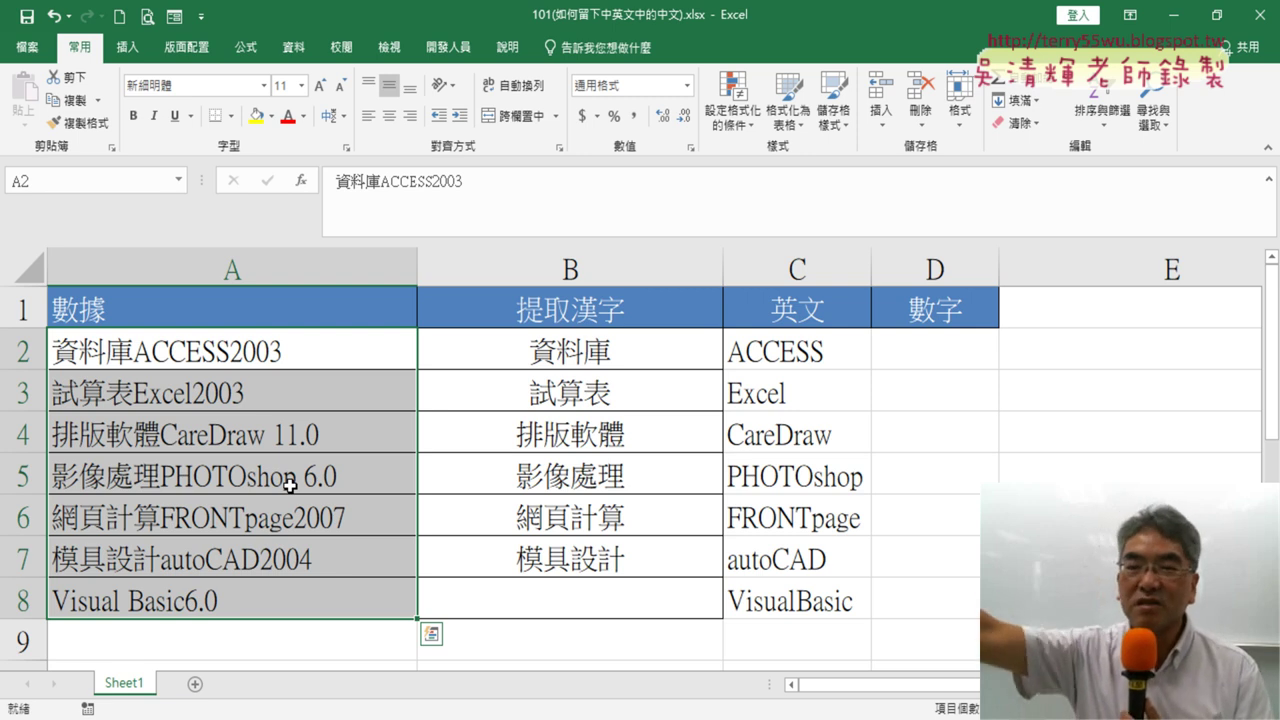
click(813, 350)
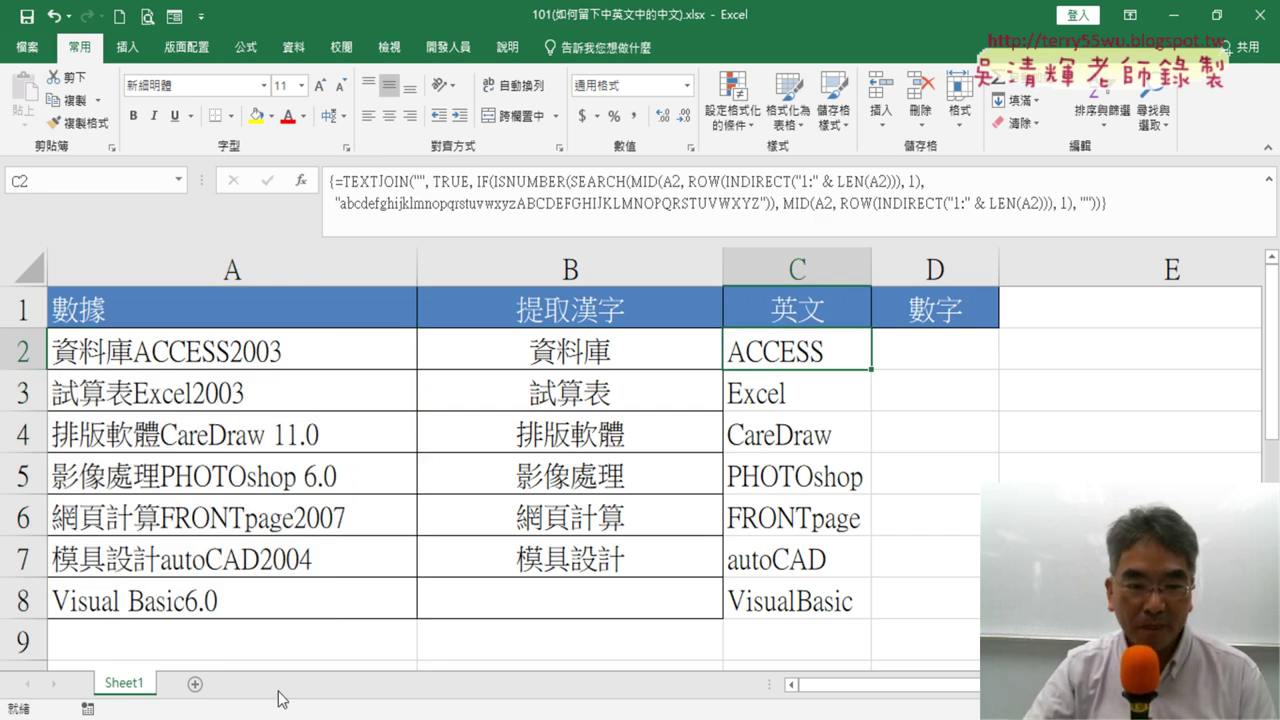
In the 101(如何留下中英文中的中文) notes, select the English-extraction TEXTJOIN formula for copying
key(alt+Tab)
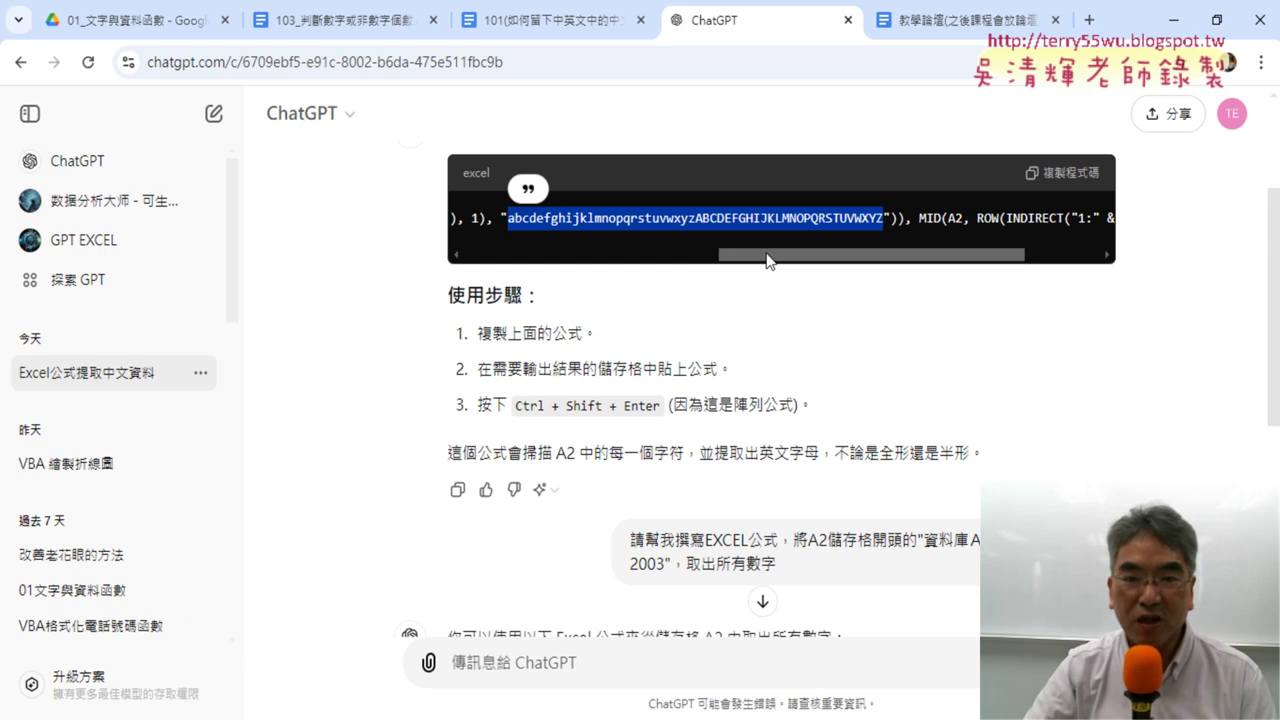
scroll(617, 380, up, 2)
scroll(617, 378, up, 1)
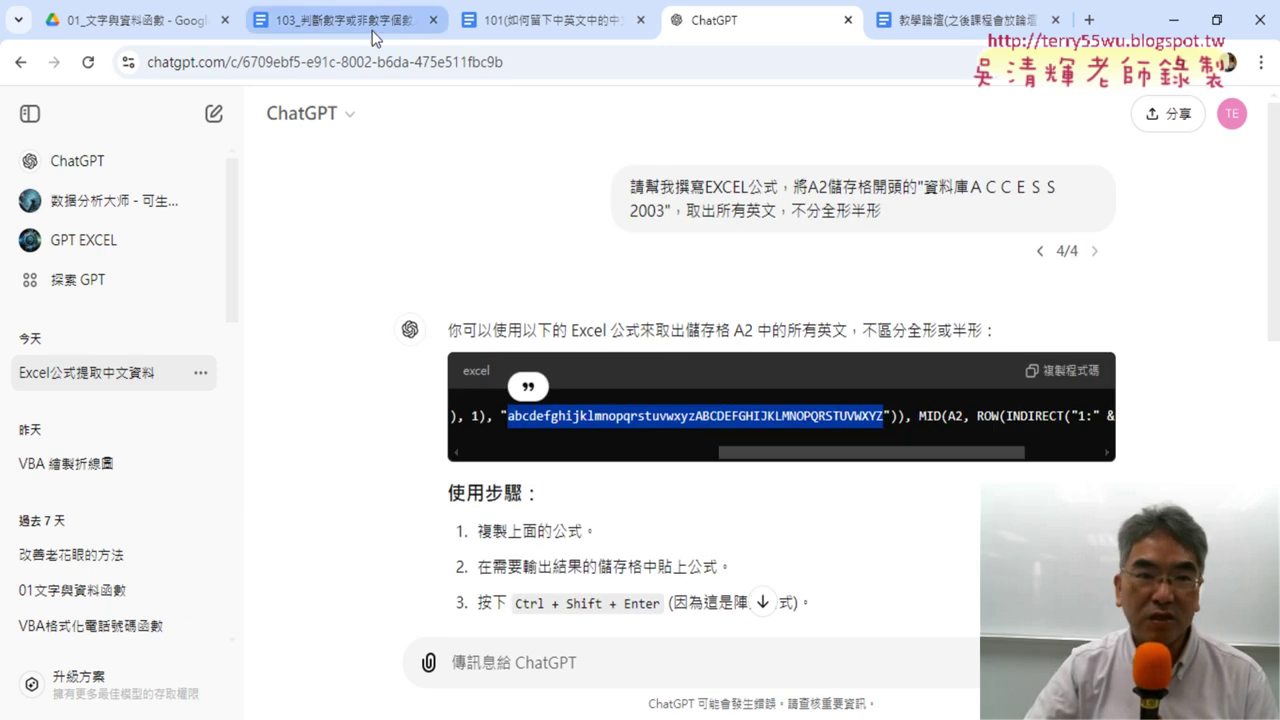
click(543, 30)
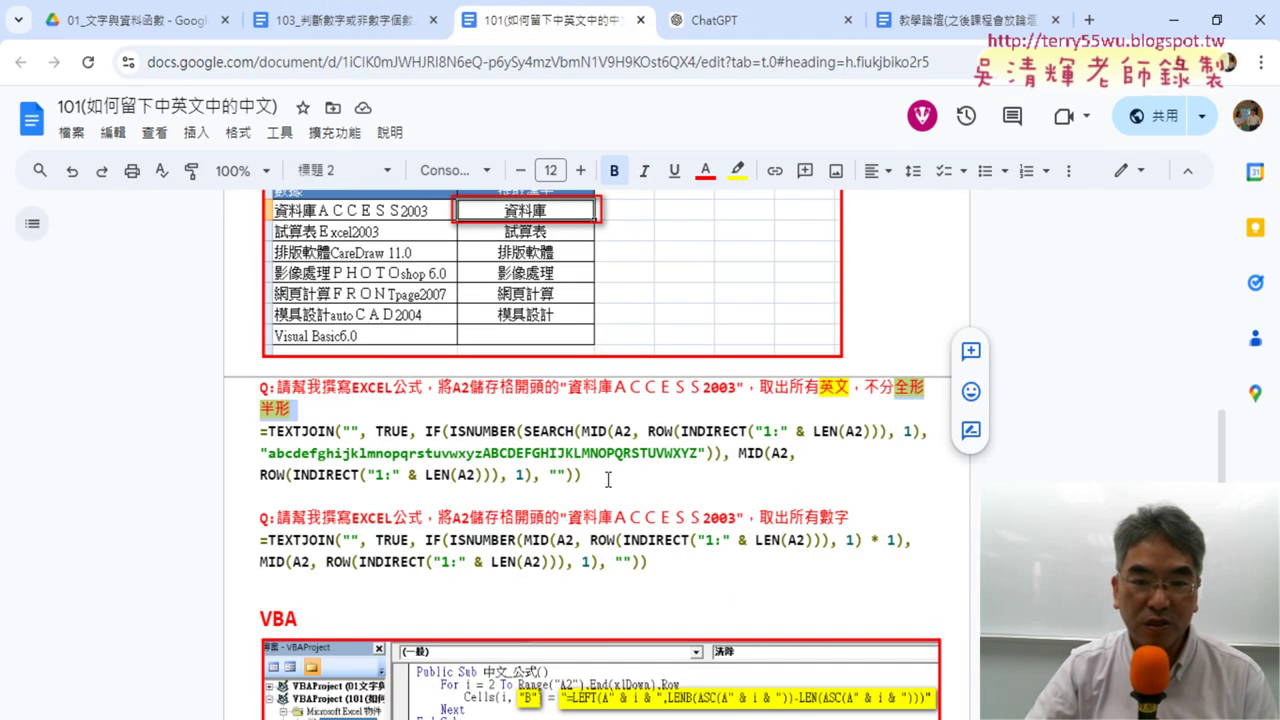
drag(606, 480, 260, 432)
key(ctrl+c)
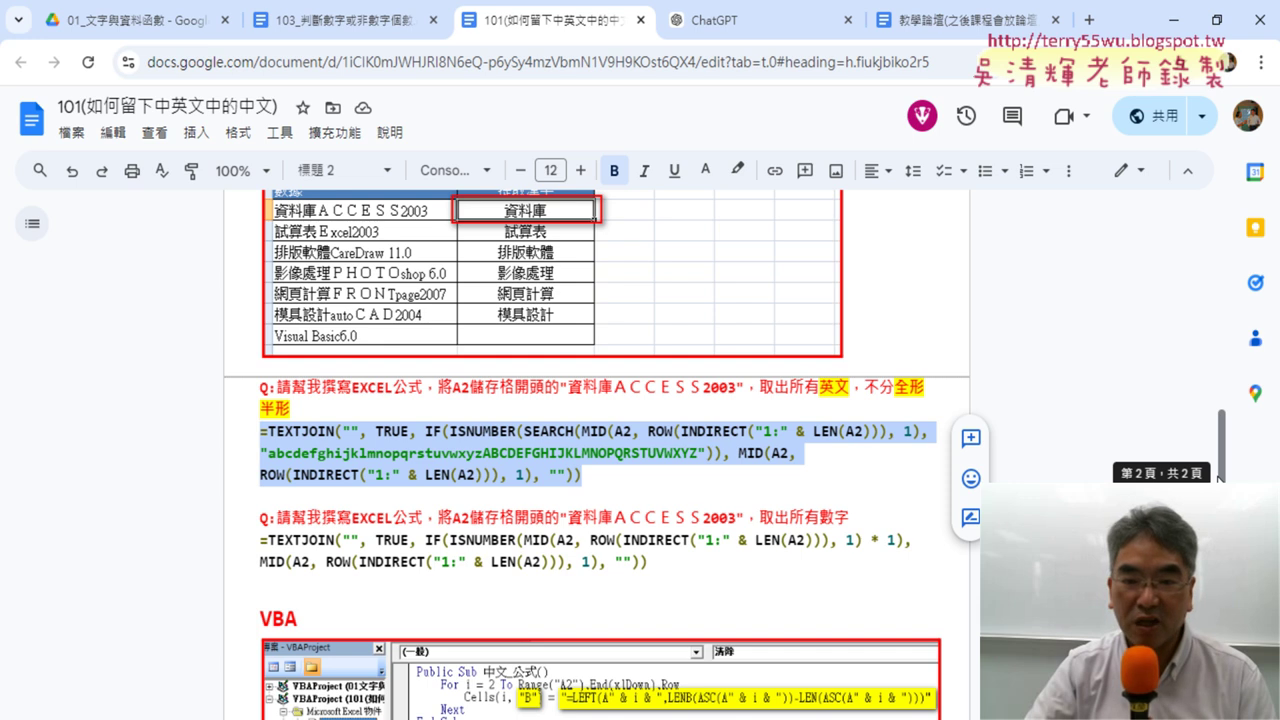
drag(322, 410, 278, 386)
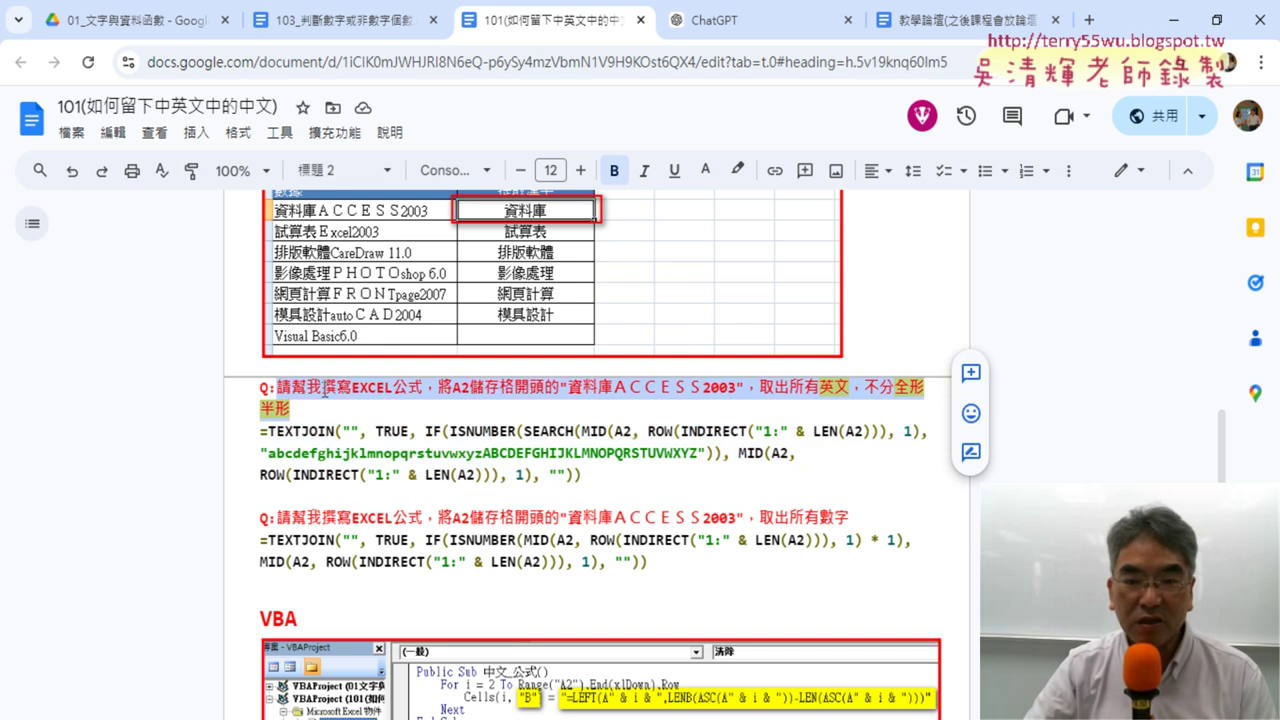
click(291, 408)
drag(866, 386, 859, 410)
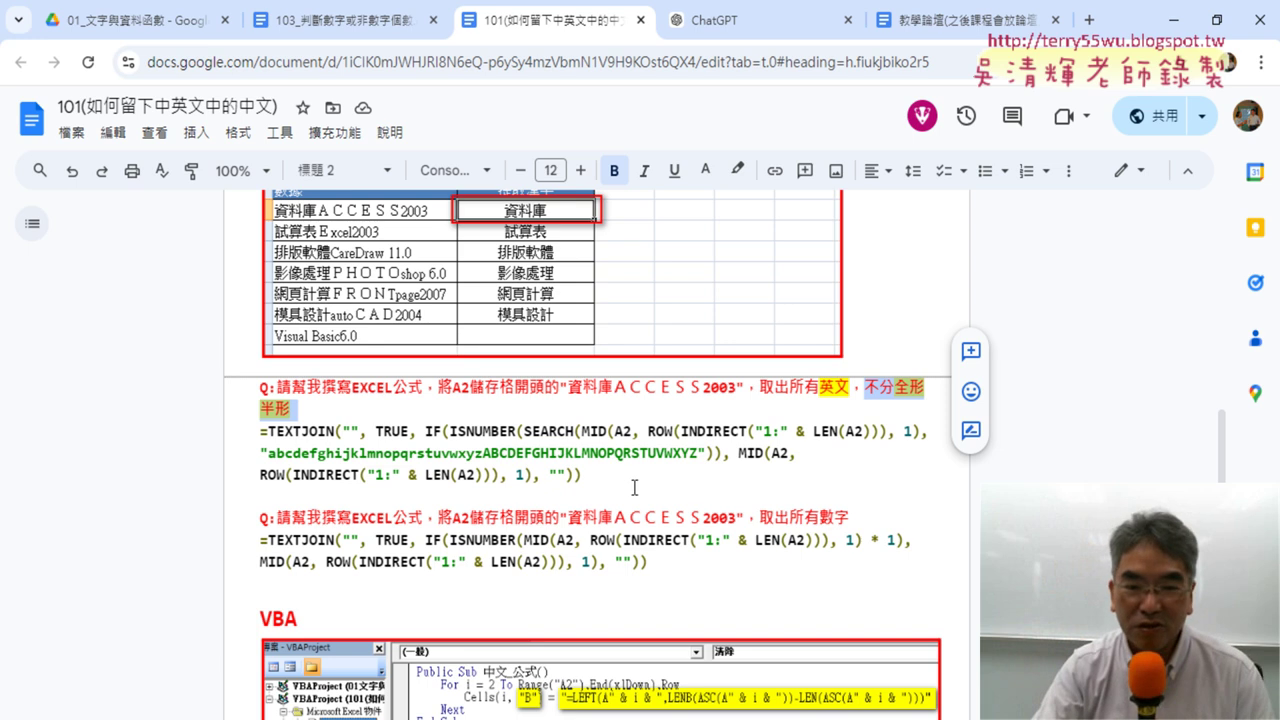
drag(583, 476, 240, 435)
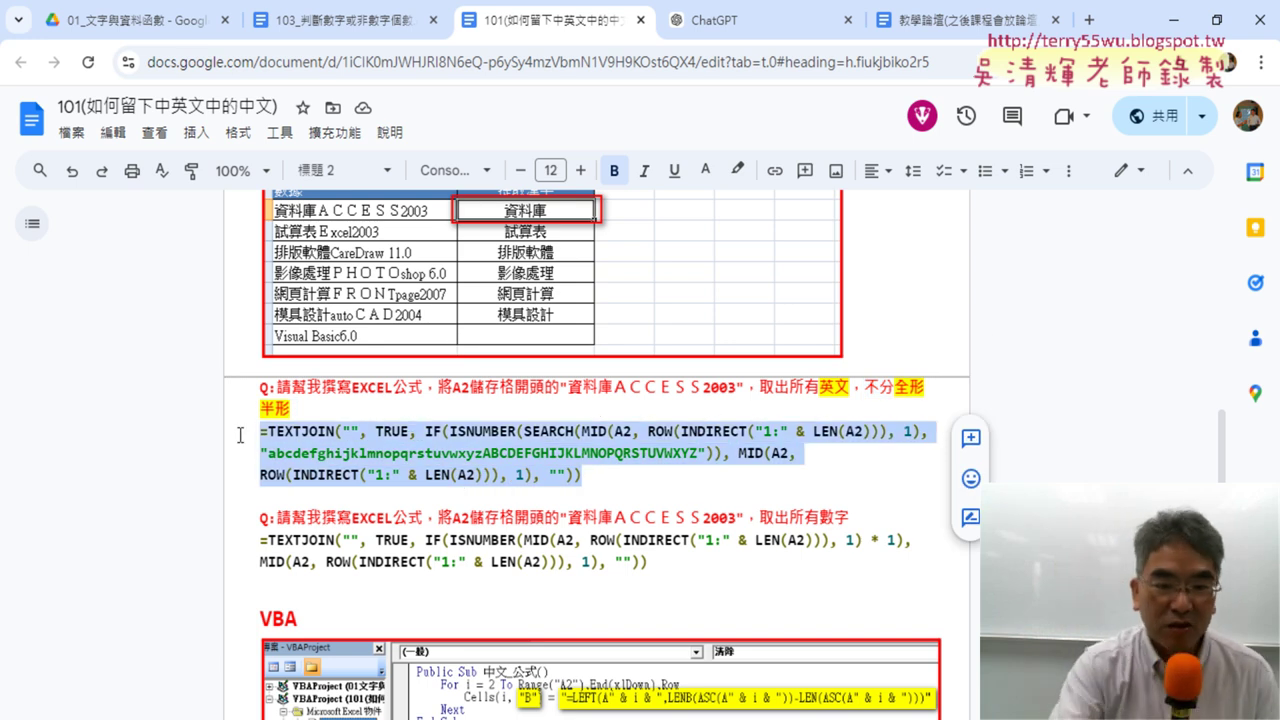
Replace C2's formula with the copied TEXTJOIN array formula and fill it down to C8
click(1173, 20)
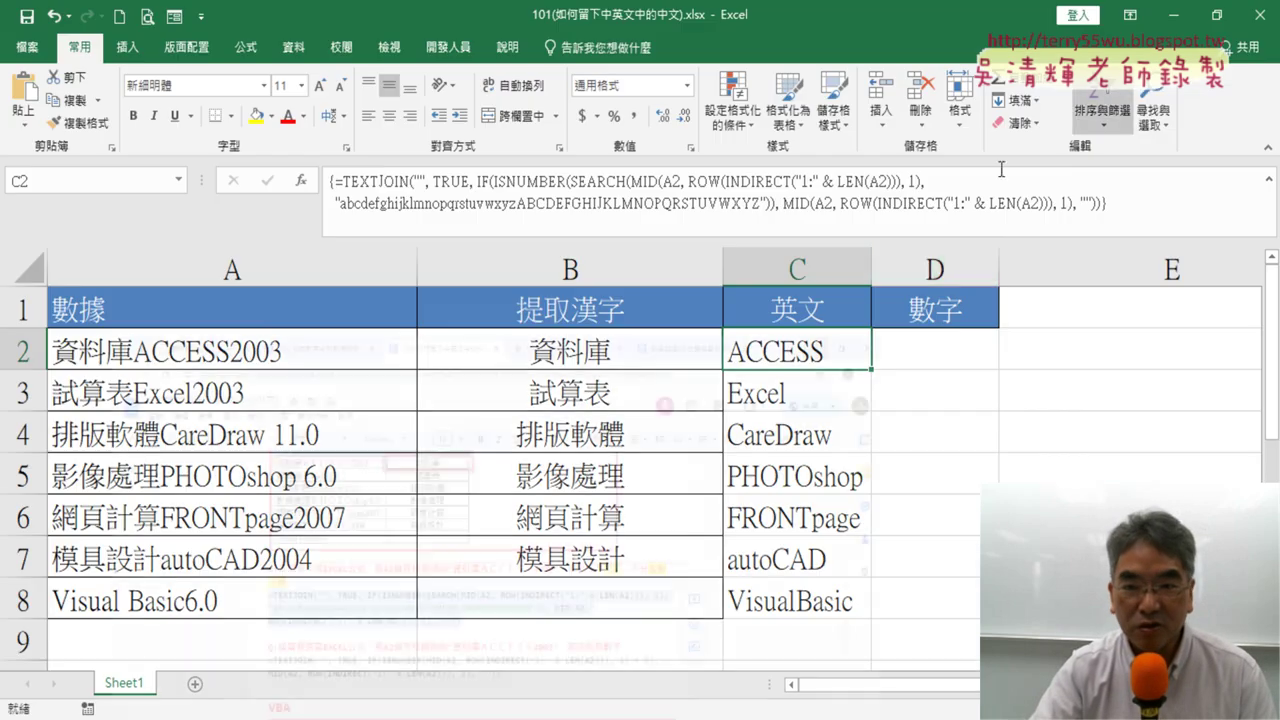
drag(1133, 206, 262, 135)
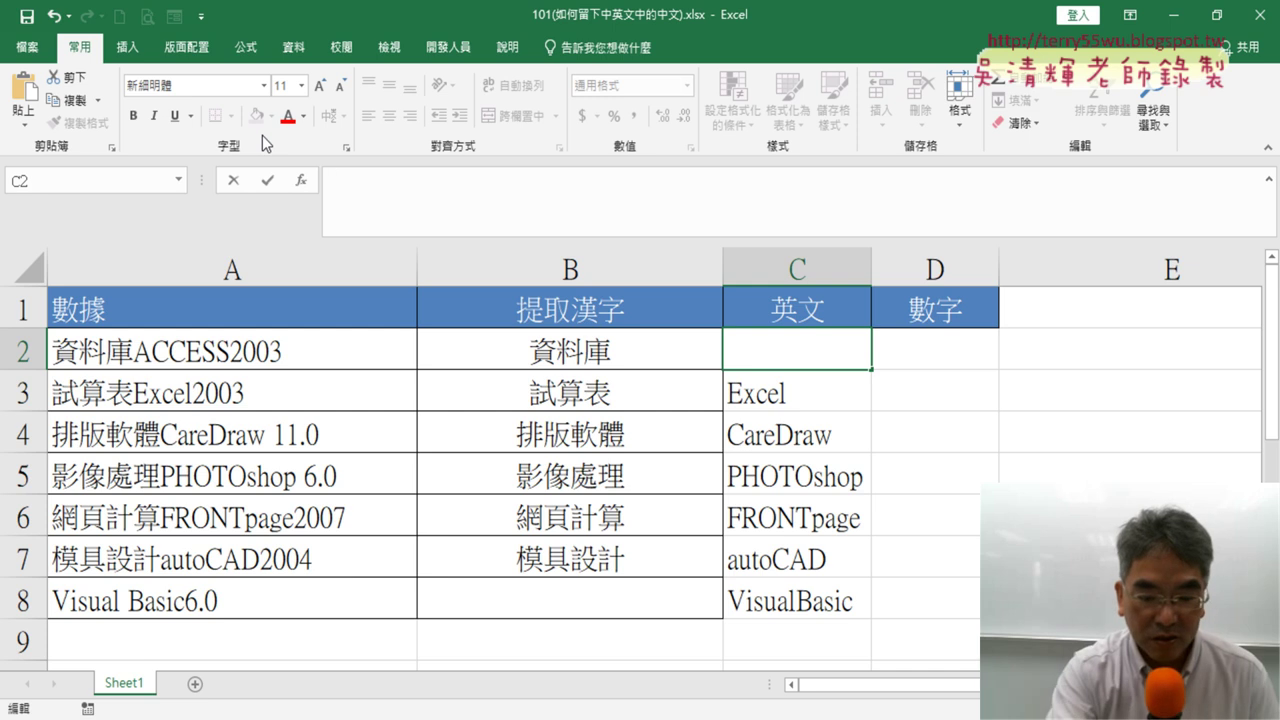
key(ctrl+v)
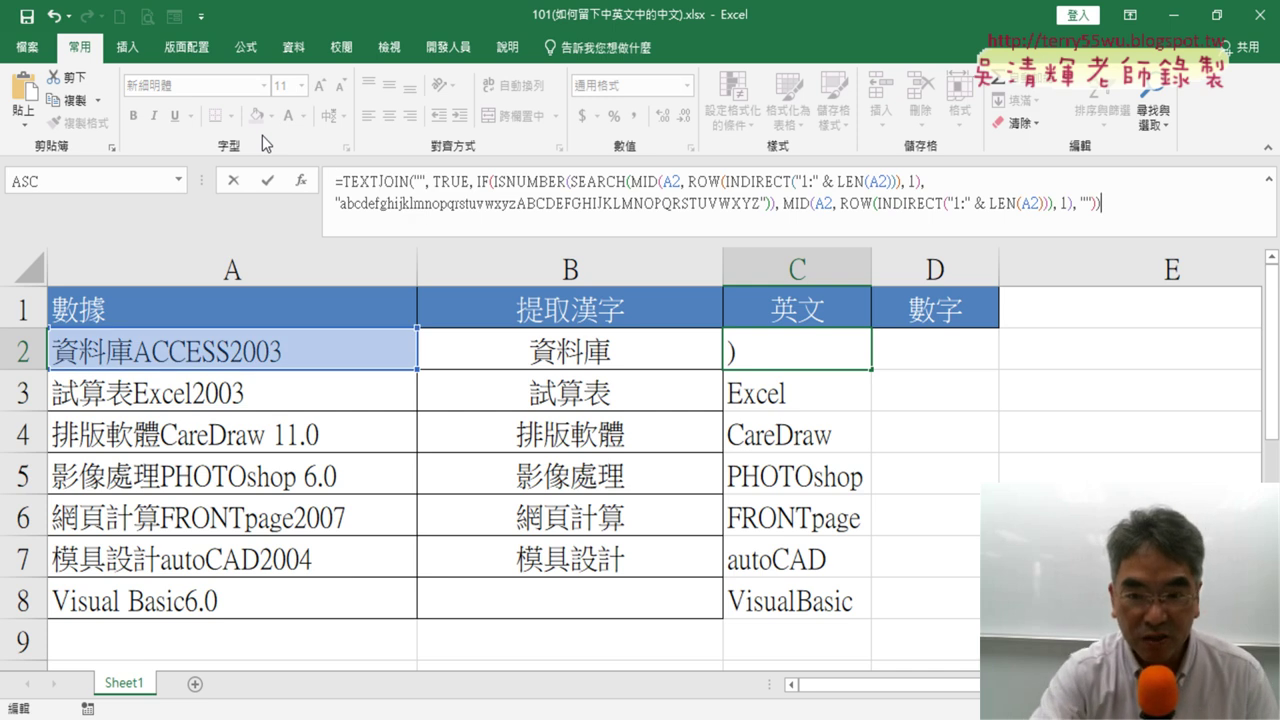
key(ctrl+shift+Return)
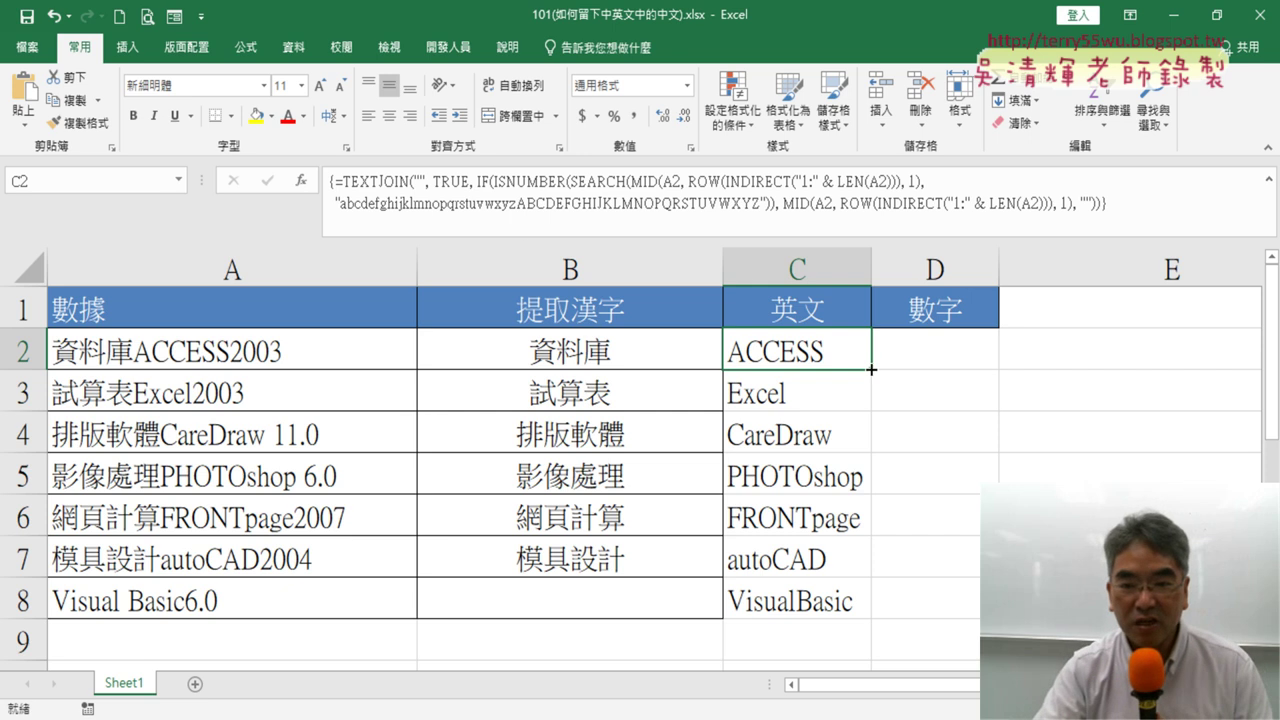
mouse_move(871, 369)
mouse_down()
mouse_move(857, 470)
mouse_move(866, 610)
mouse_up()
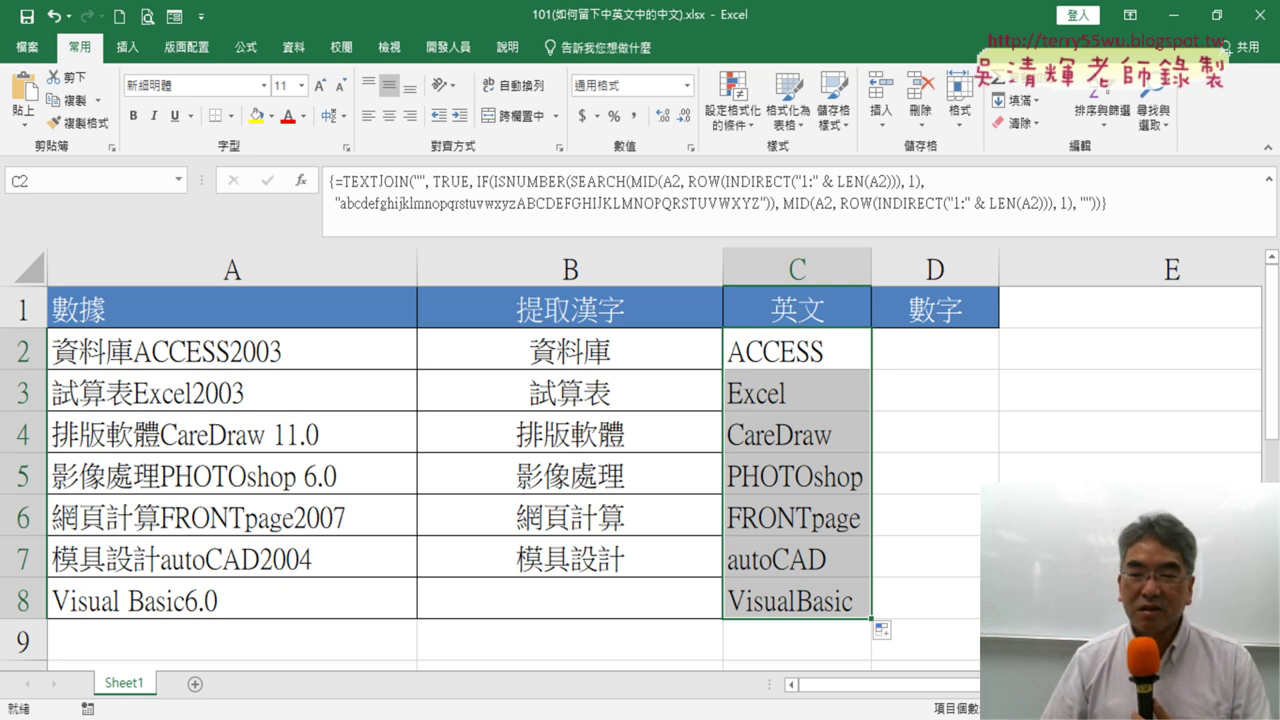
click(951, 358)
click(713, 199)
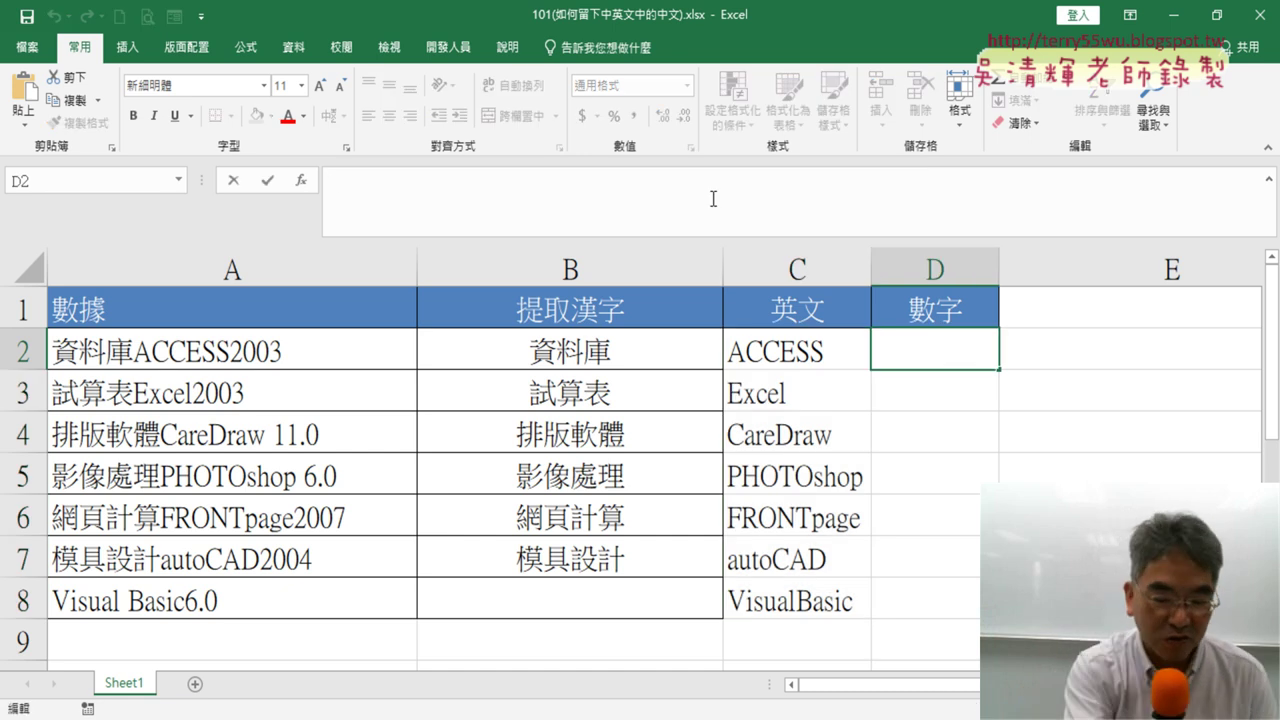
key(ctrl+v)
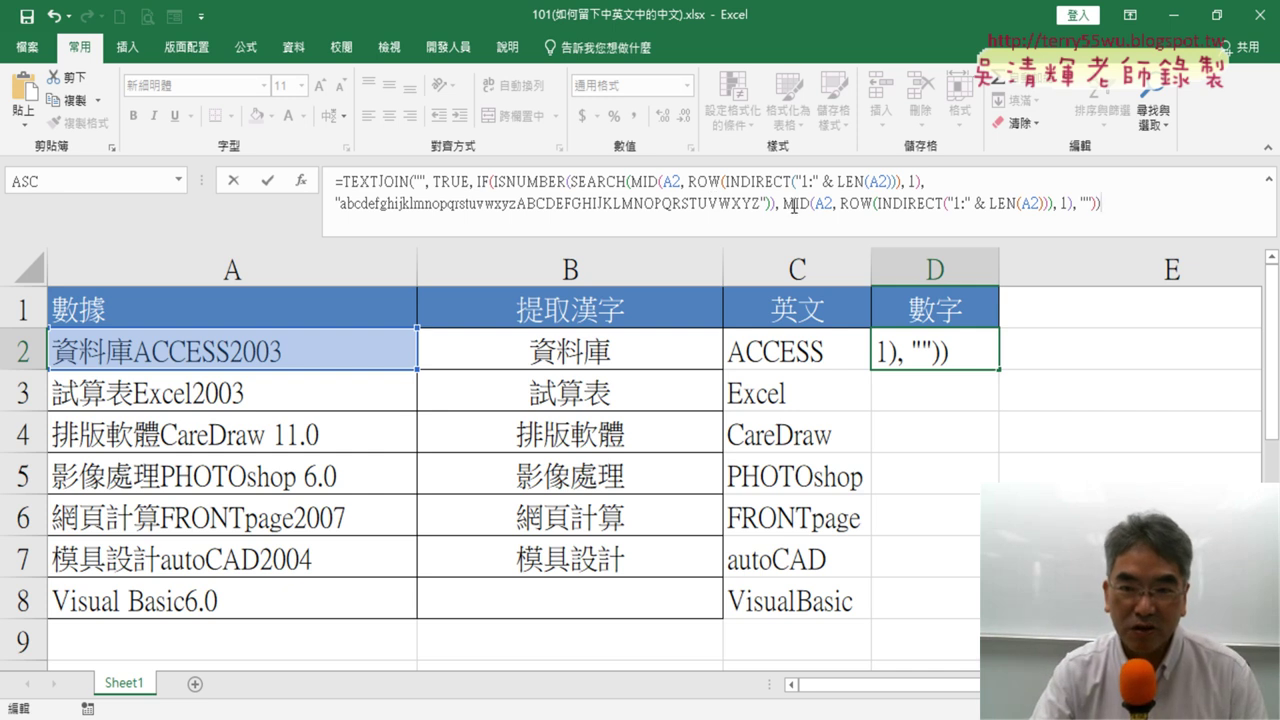
drag(760, 205, 338, 204)
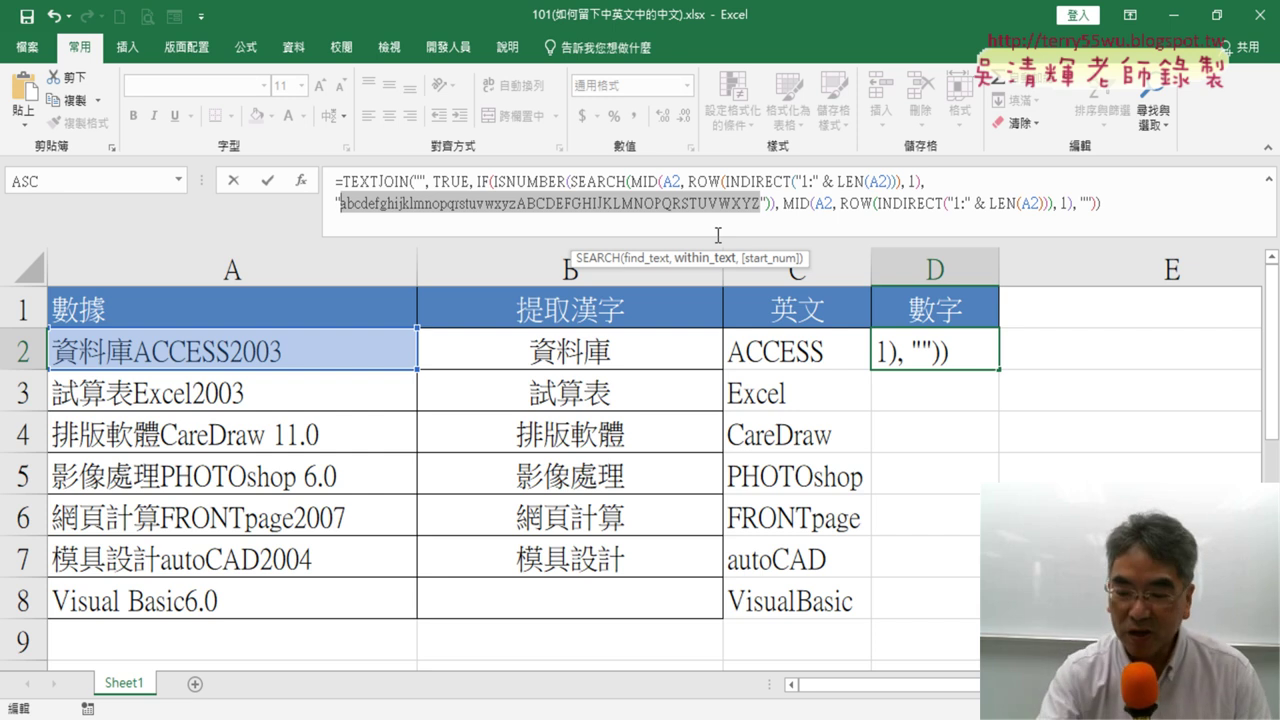
text(0123)
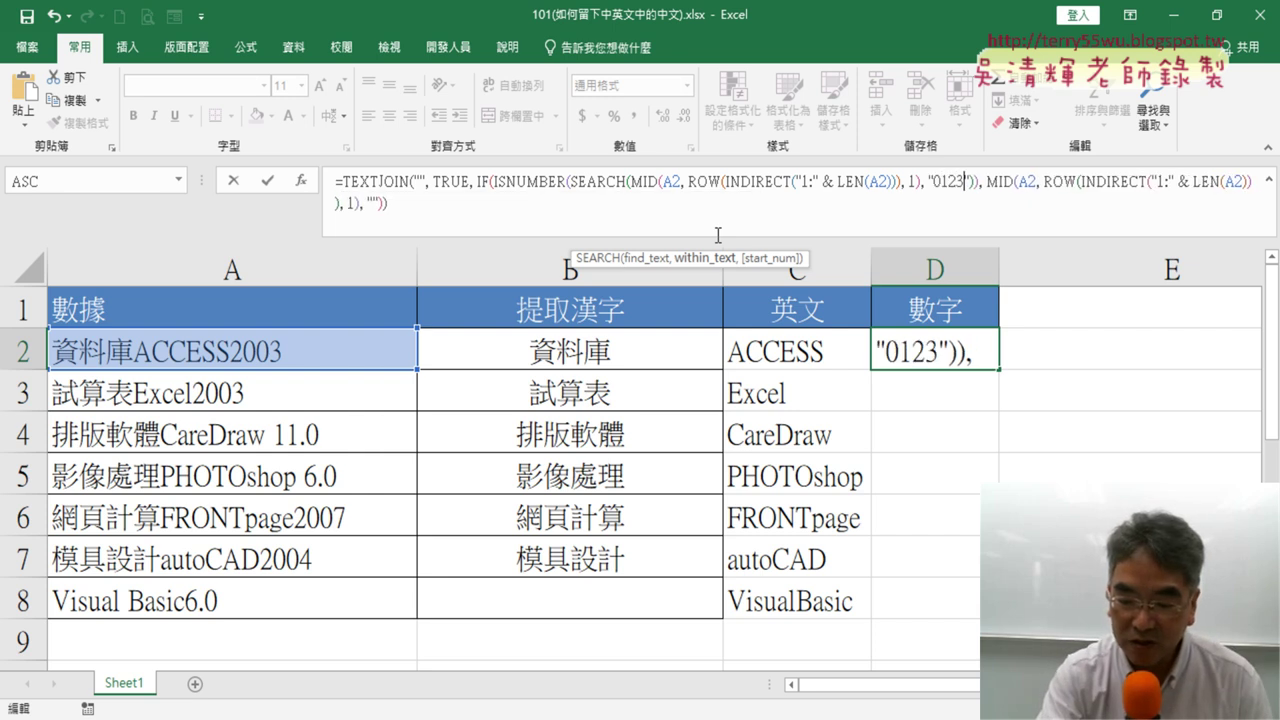
text(456789)
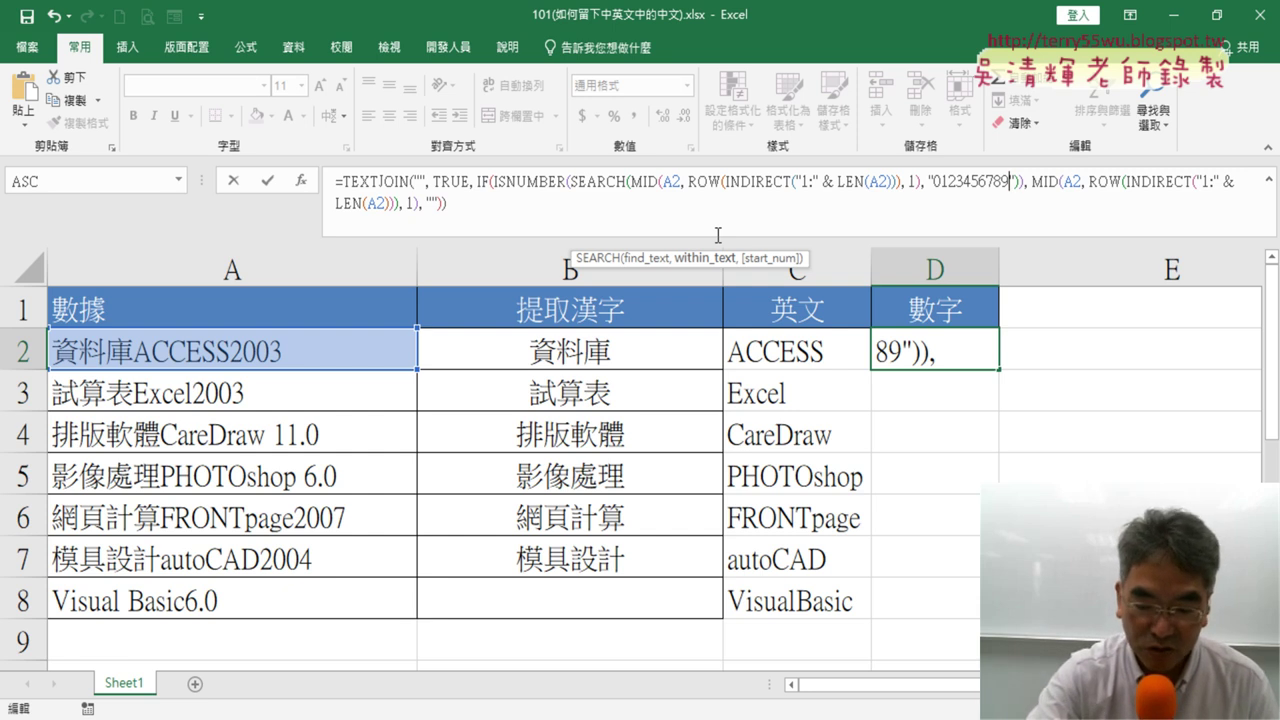
key(ctrl+shift+Return)
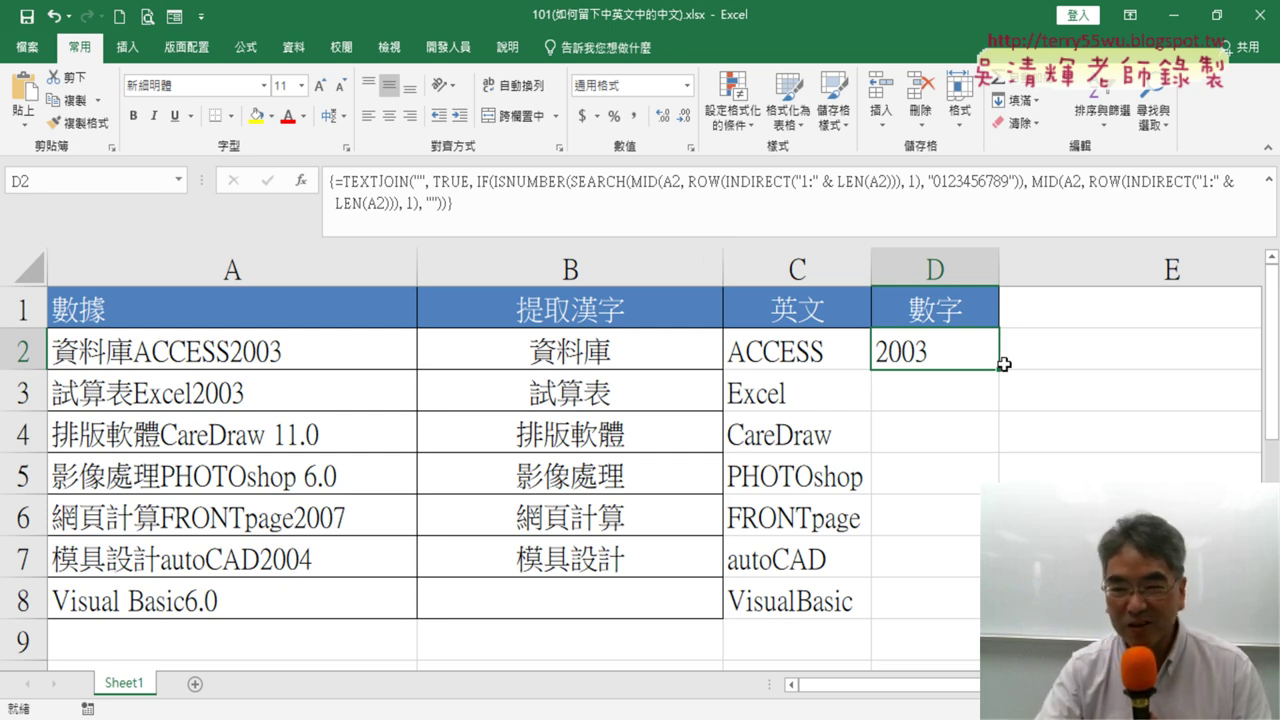
drag(1002, 371, 1000, 612)
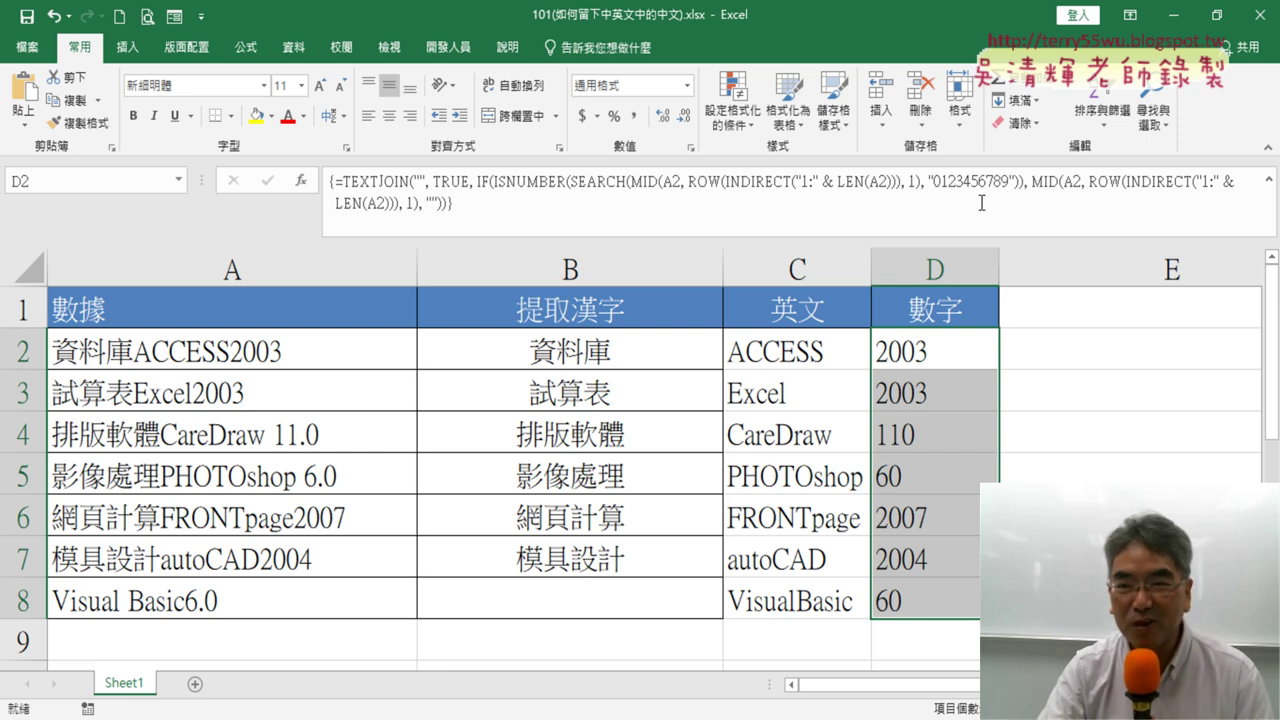
click(920, 354)
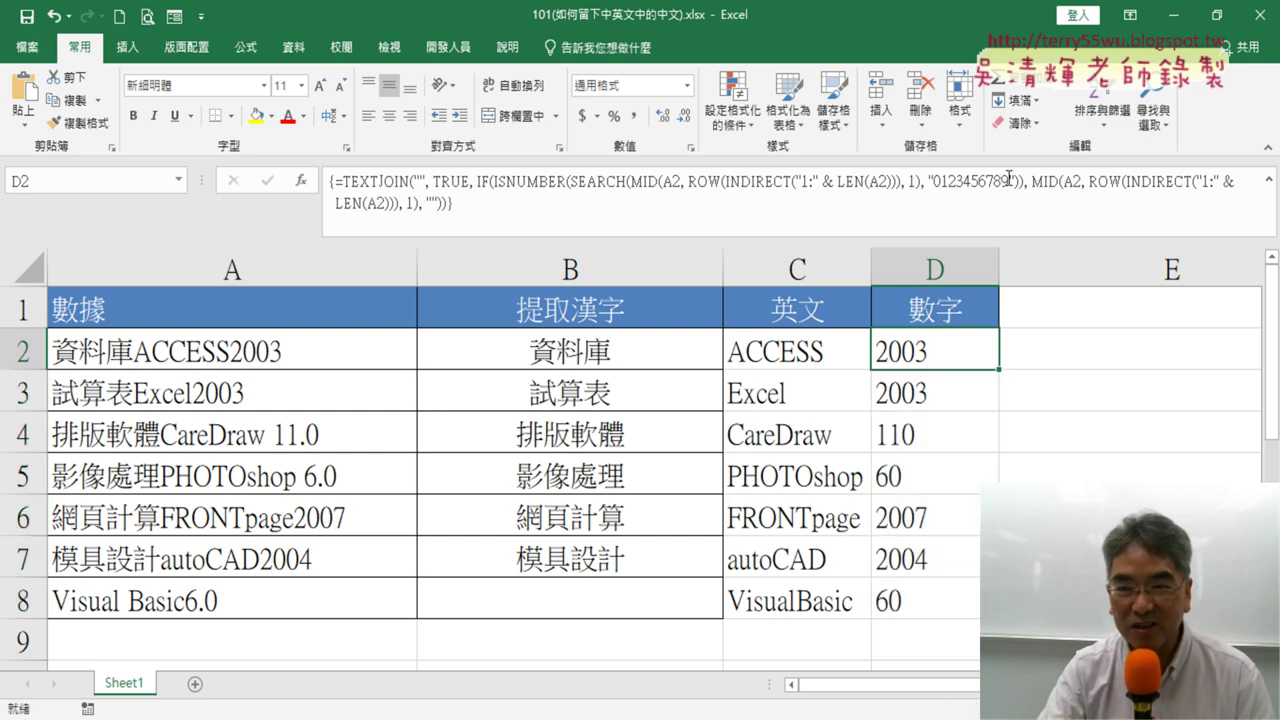
click(1008, 178)
text(.)
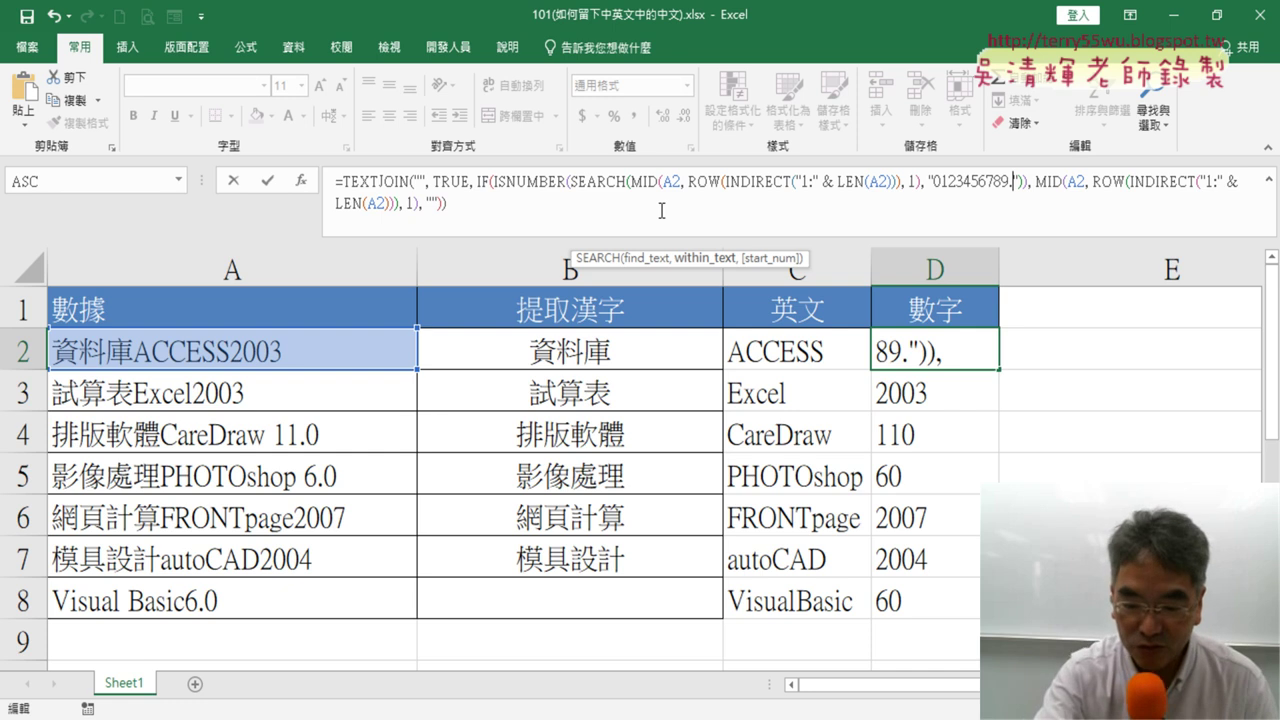
key(ctrl+shift+Return)
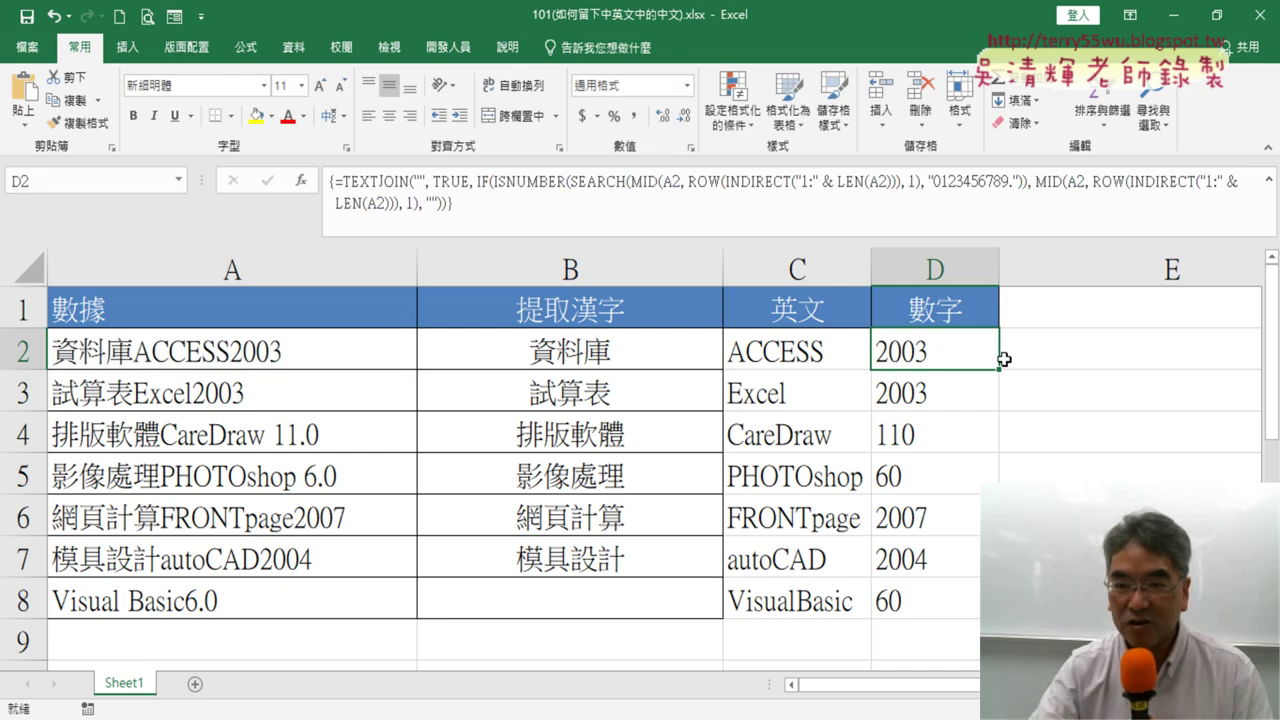
drag(997, 371, 995, 612)
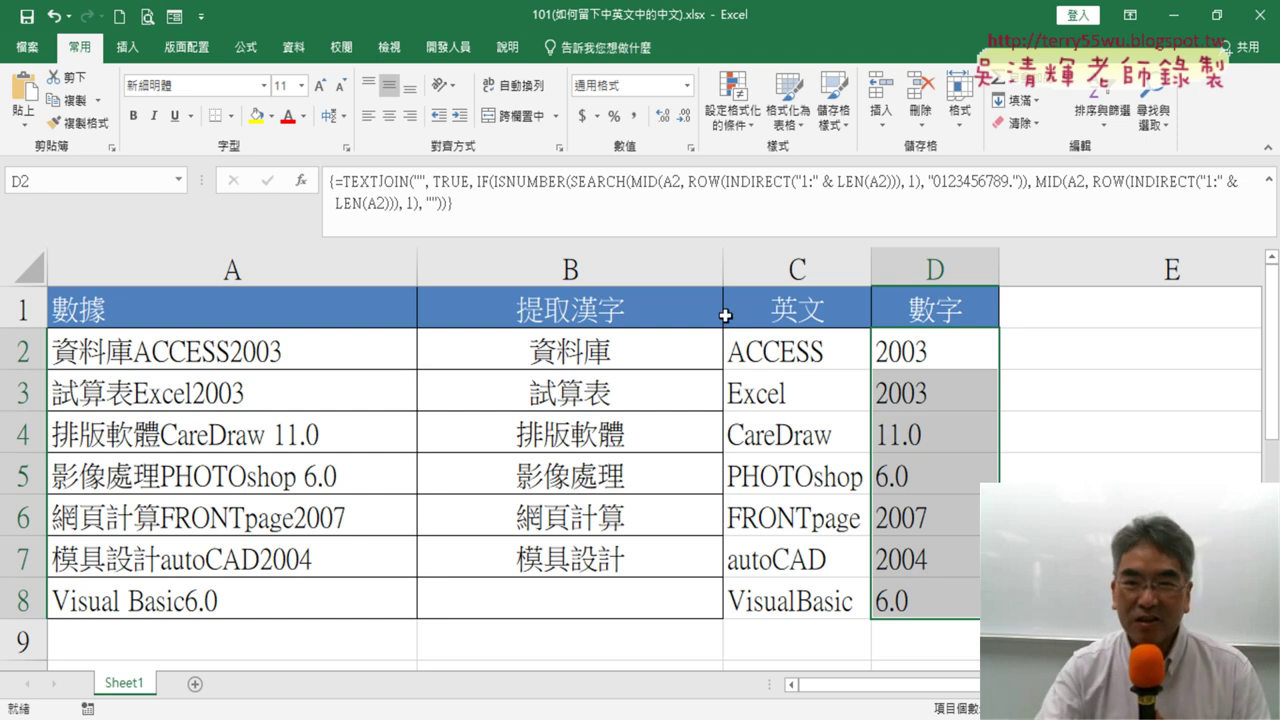
drag(510, 195, 332, 185)
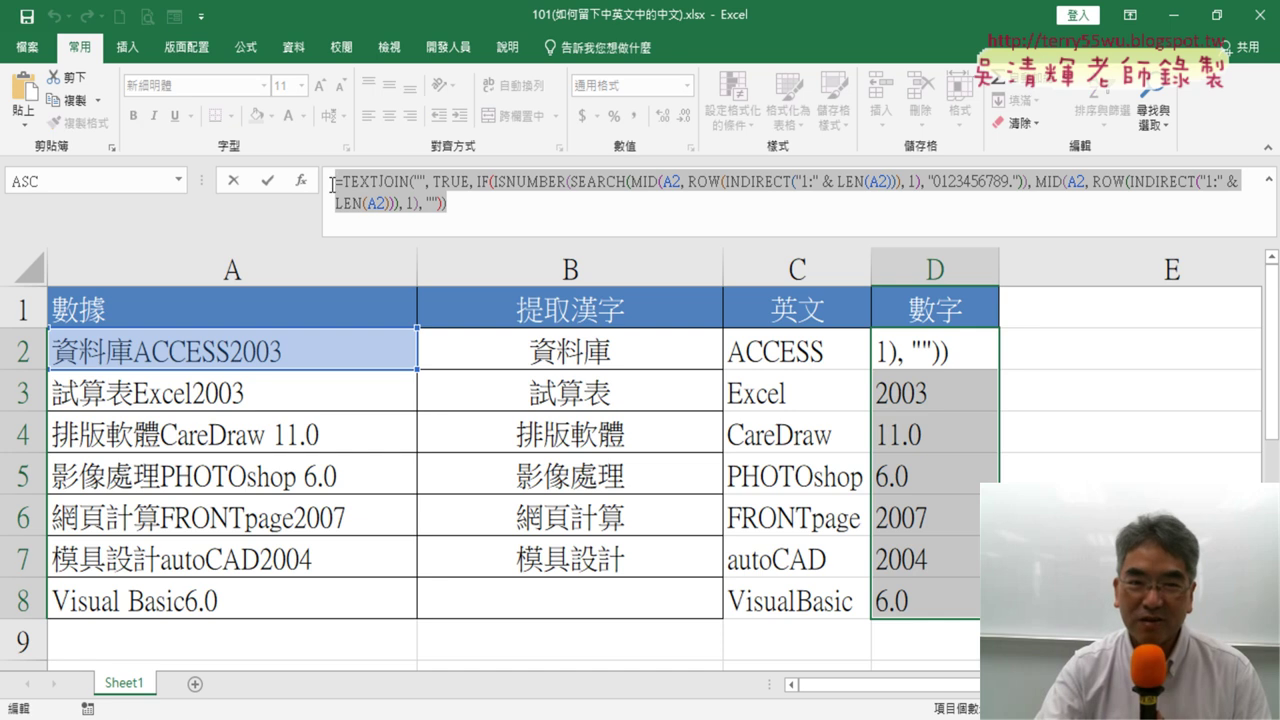
key(ctrl+shift+Return)
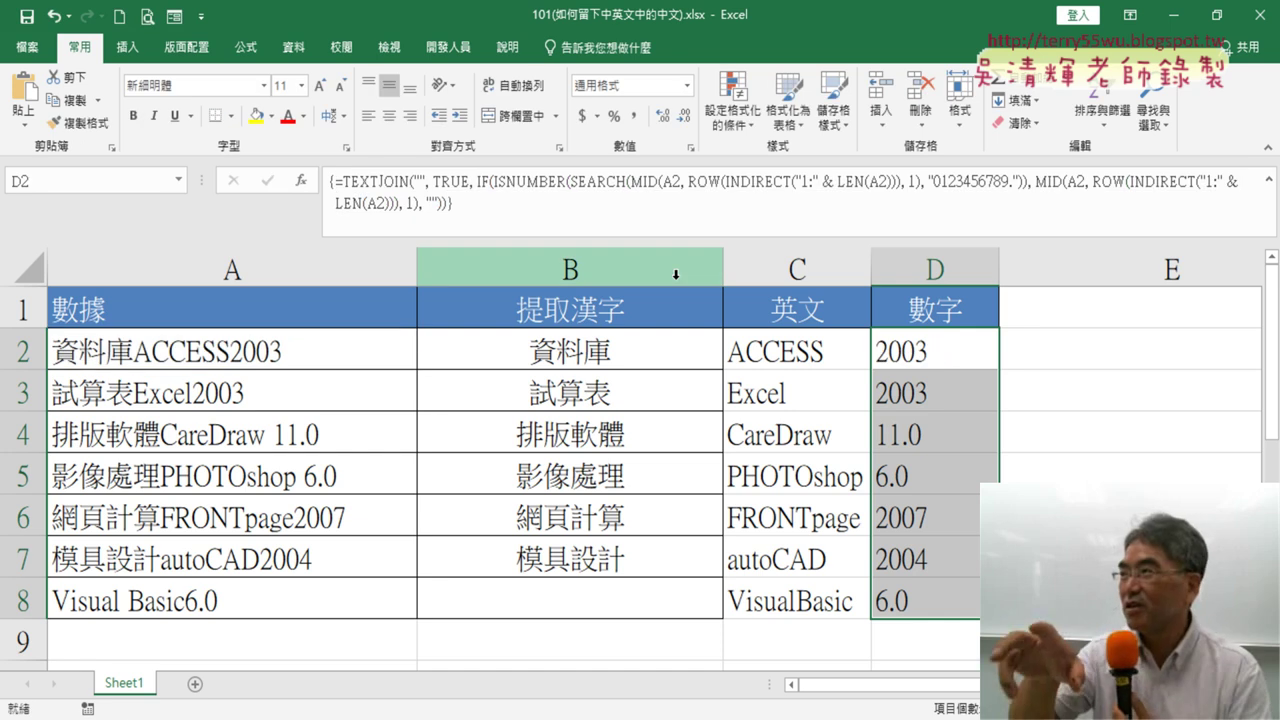